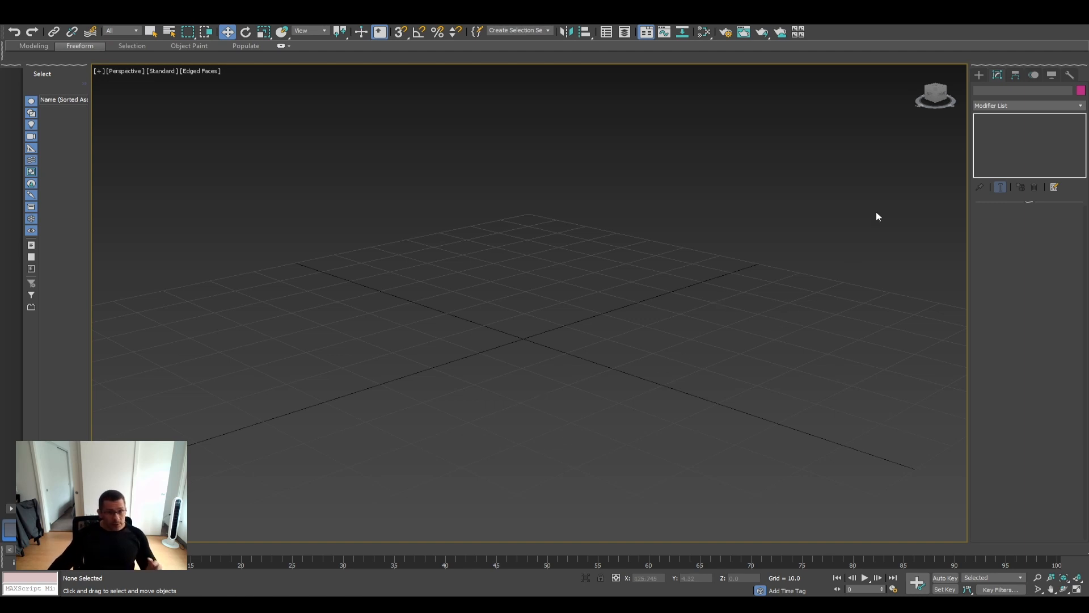
# Create a plane about 74 by 90 units over the centre of the grid, with 31 length and 43 width segments
pyautogui.click(980, 75)
pyautogui.click(1049, 179)
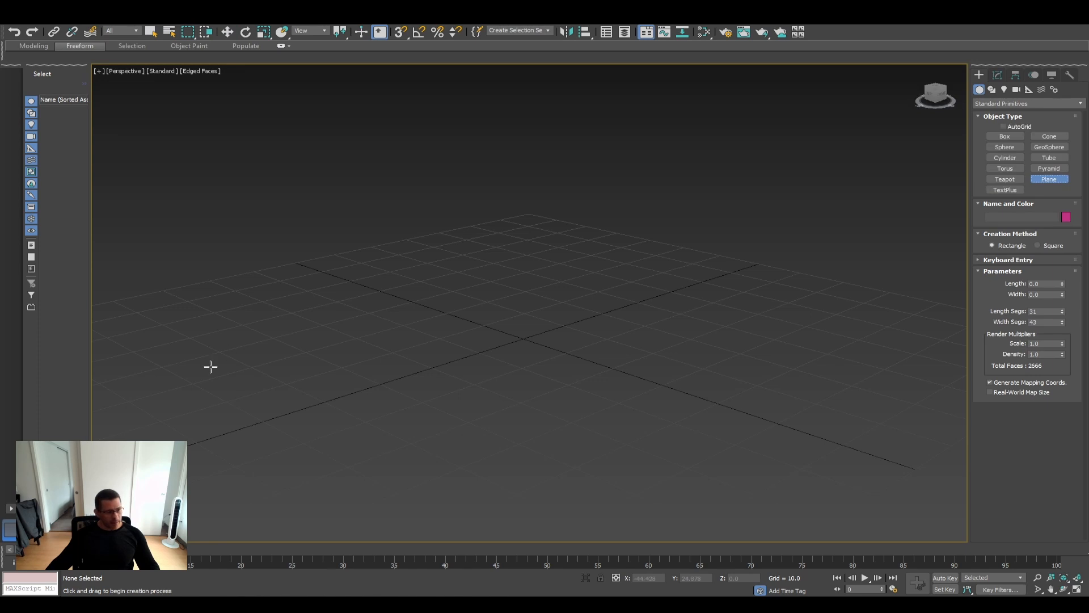
pyautogui.moveTo(211, 367); pyautogui.dragTo(929, 344)
pyautogui.moveTo(732, 409); pyautogui.dragTo(668, 410, button='middle')
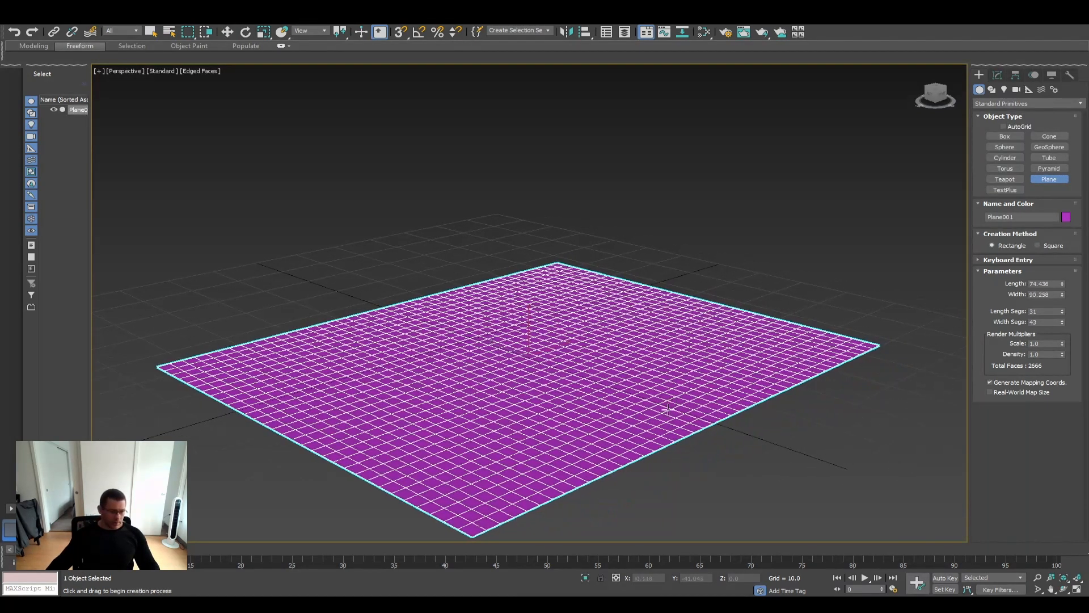
pyautogui.rightClick(610, 446)
# Convert the plane to an Editable Poly
pyautogui.rightClick(546, 354)
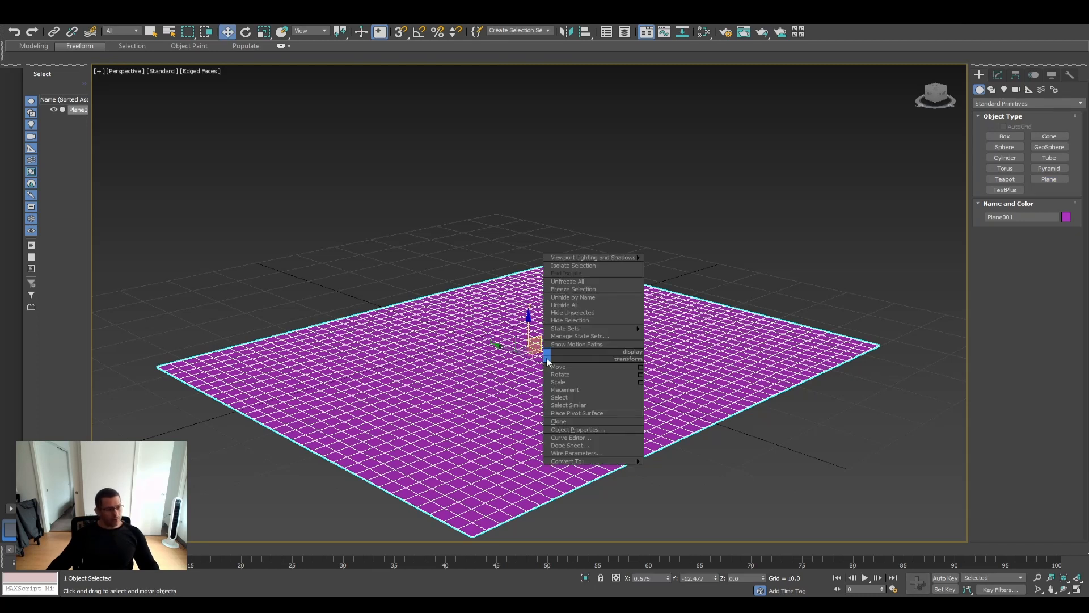
pyautogui.moveTo(590, 461)
pyautogui.click(691, 468)
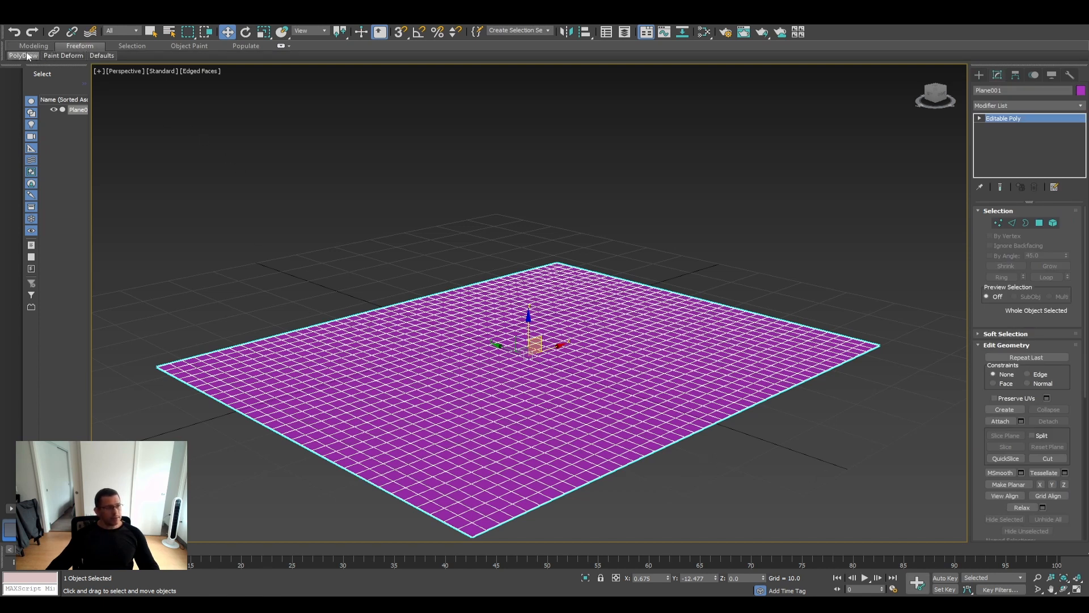
# Deform the middle of the plane gently with the Push/Pull brush from the Paint Deform tools
pyautogui.moveTo(108, 60)
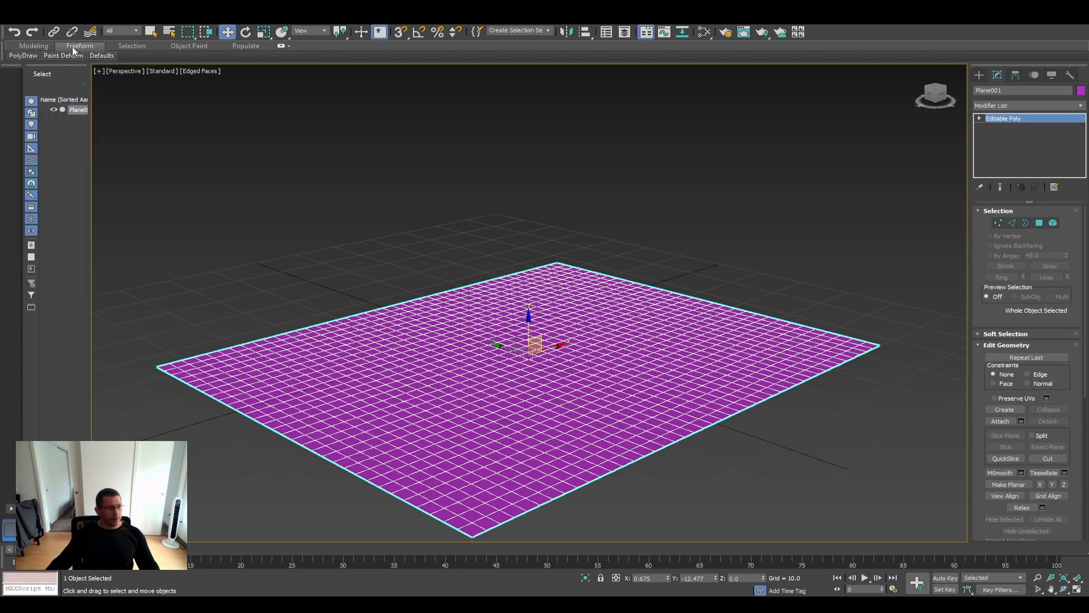
pyautogui.moveTo(28, 57)
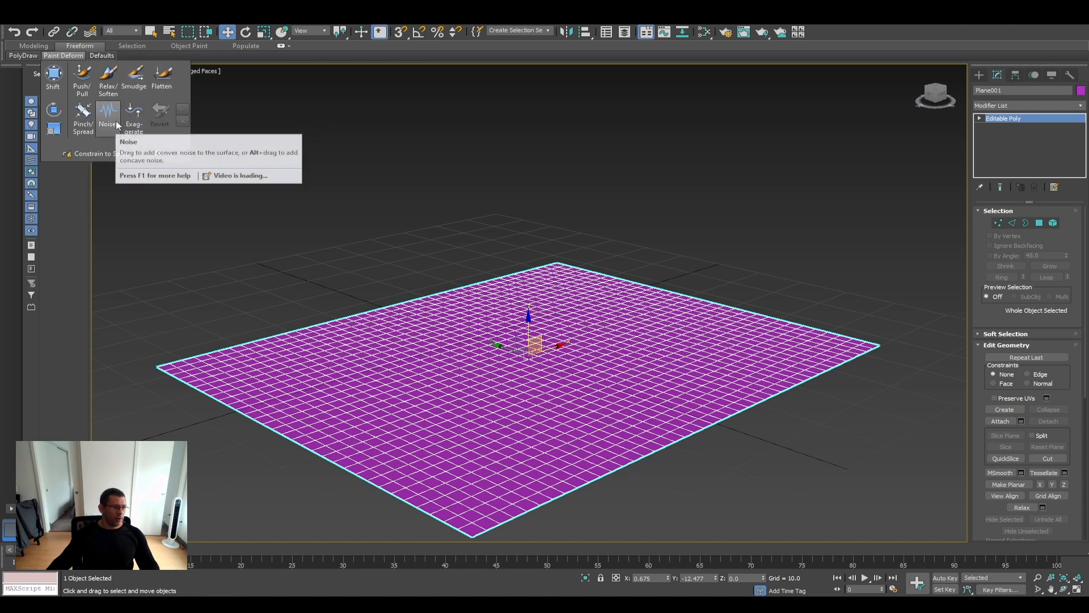
pyautogui.click(83, 83)
pyautogui.moveTo(547, 350)
pyautogui.mouseDown()
pyautogui.moveTo(583, 345)
pyautogui.moveTo(559, 363)
pyautogui.moveTo(514, 351)
pyautogui.moveTo(404, 357)
pyautogui.moveTo(520, 367)
pyautogui.moveTo(577, 346)
pyautogui.moveTo(605, 352)
pyautogui.moveTo(546, 385)
pyautogui.moveTo(584, 343)
pyautogui.moveTo(499, 355)
pyautogui.moveTo(496, 337)
pyautogui.moveTo(394, 341)
pyautogui.moveTo(401, 382)
pyautogui.moveTo(477, 363)
pyautogui.moveTo(418, 370)
pyautogui.moveTo(510, 387)
pyautogui.moveTo(521, 349)
pyautogui.moveTo(462, 335)
pyautogui.moveTo(620, 342)
pyautogui.moveTo(583, 384)
pyautogui.moveTo(639, 384)
pyautogui.moveTo(488, 346)
pyautogui.moveTo(518, 316)
pyautogui.moveTo(620, 316)
pyautogui.moveTo(627, 356)
pyautogui.moveTo(528, 369)
pyautogui.moveTo(600, 401)
pyautogui.moveTo(451, 389)
pyautogui.mouseUp()
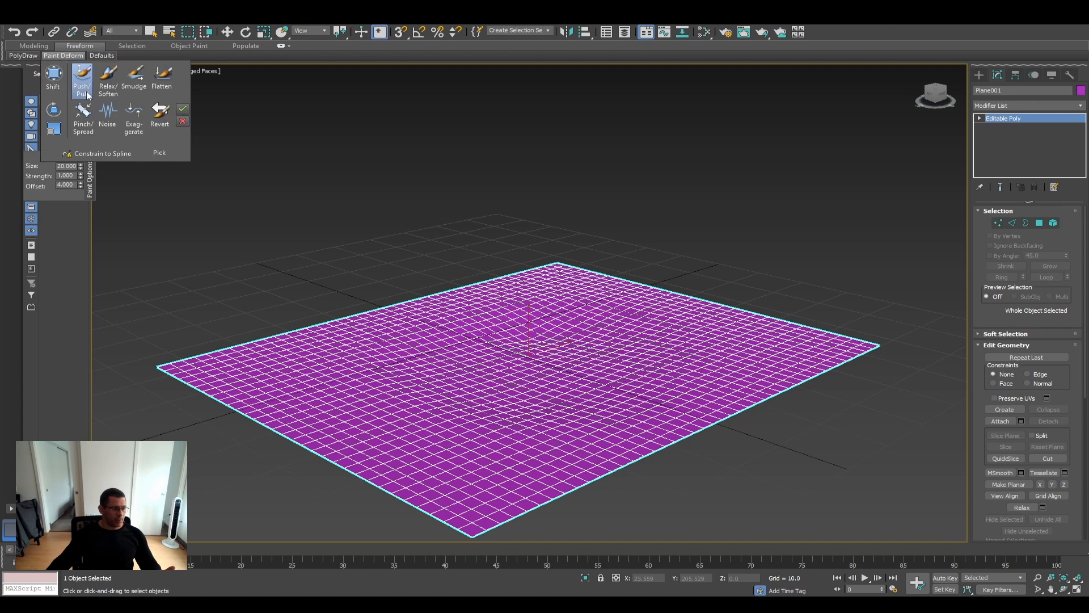
# Distort the mesh around the plane's centre with the Smudge brush and turn off the edged faces display
pyautogui.click(136, 80)
pyautogui.moveTo(601, 331)
pyautogui.mouseDown()
pyautogui.moveTo(450, 350)
pyautogui.moveTo(518, 389)
pyautogui.moveTo(620, 401)
pyautogui.moveTo(474, 445)
pyautogui.moveTo(441, 392)
pyautogui.moveTo(444, 350)
pyautogui.moveTo(623, 329)
pyautogui.moveTo(652, 344)
pyautogui.moveTo(620, 344)
pyautogui.mouseUp()
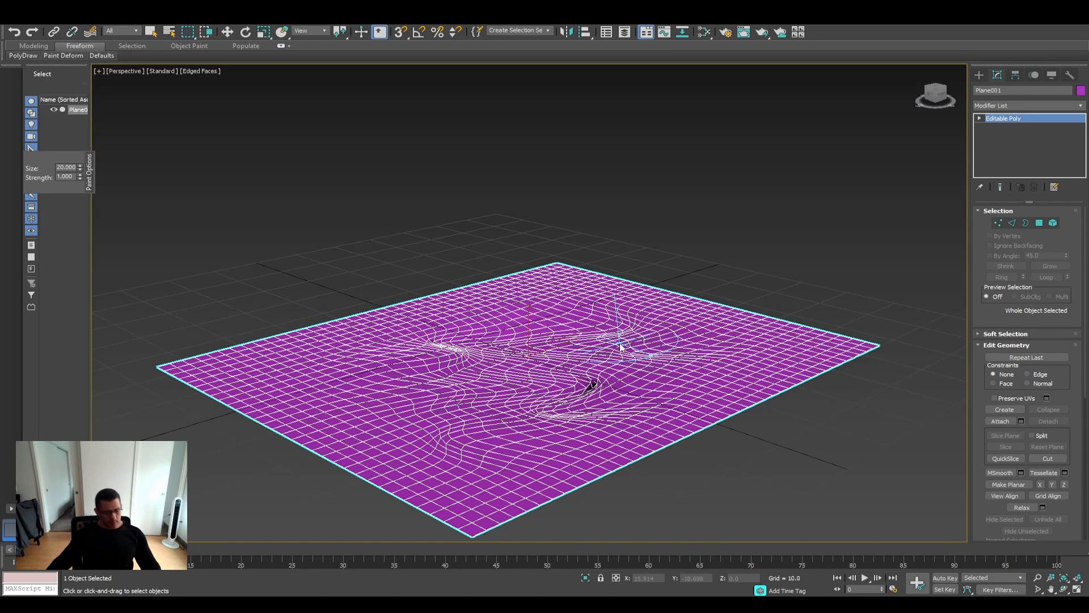
pyautogui.press('F4')
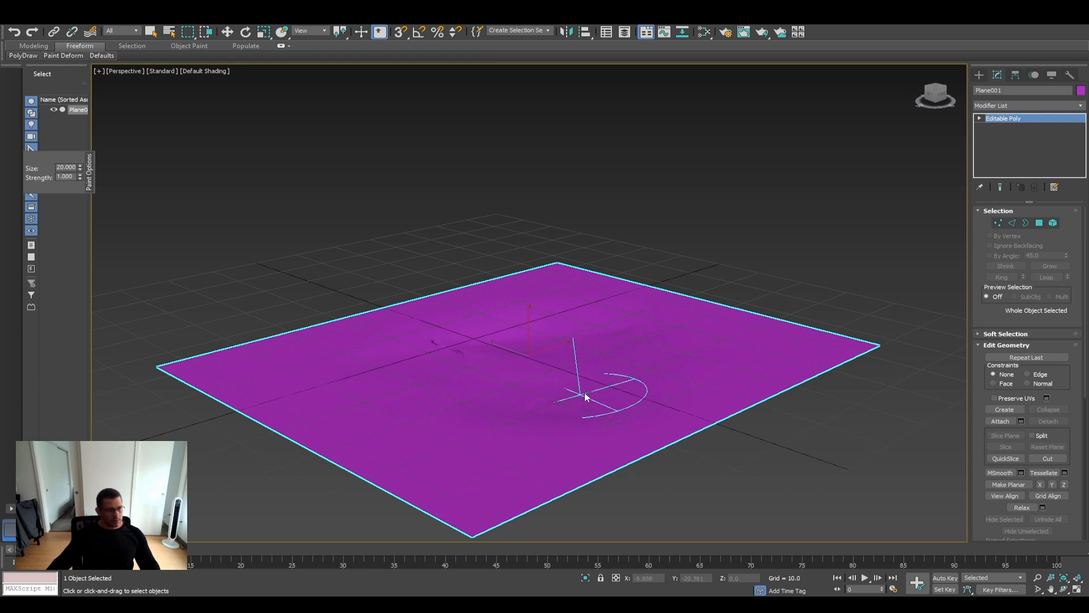
pyautogui.moveTo(516, 383)
pyautogui.mouseDown(button='middle')
pyautogui.moveTo(579, 412)
pyautogui.moveTo(533, 376)
pyautogui.moveTo(610, 377)
pyautogui.moveTo(553, 392)
pyautogui.mouseUp(button='middle')
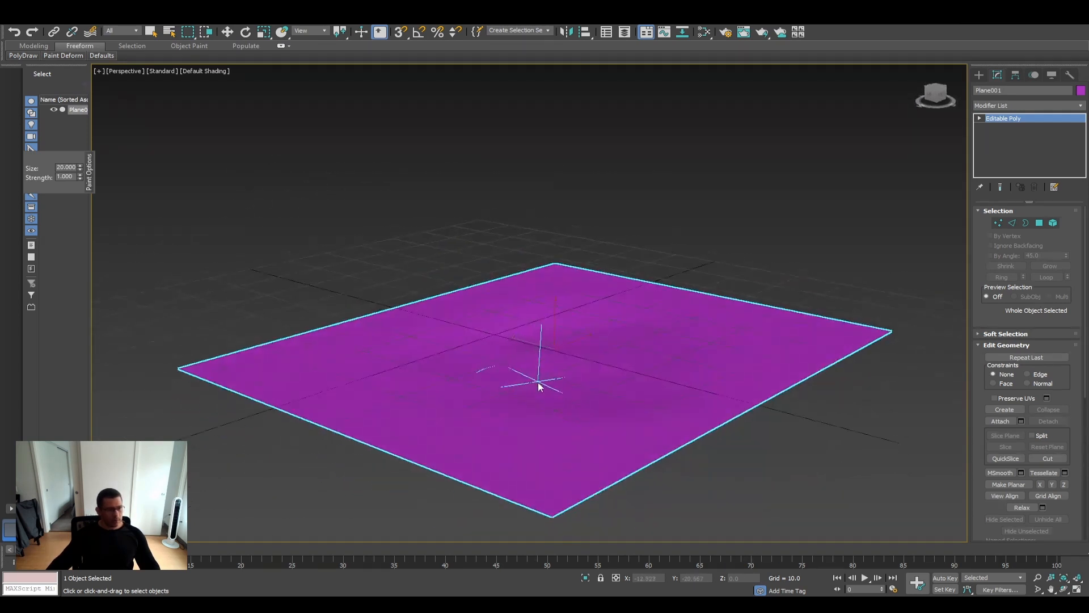
# Raise a rounded bump near the centre of the plane with the Push/Pull brush
pyautogui.moveTo(63, 55)
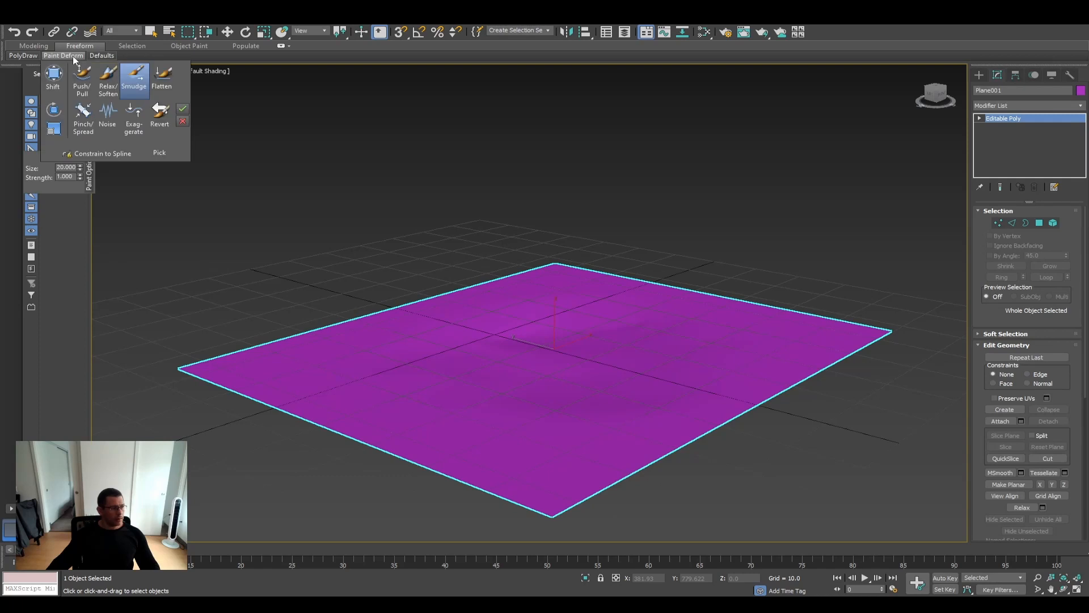
pyautogui.click(161, 78)
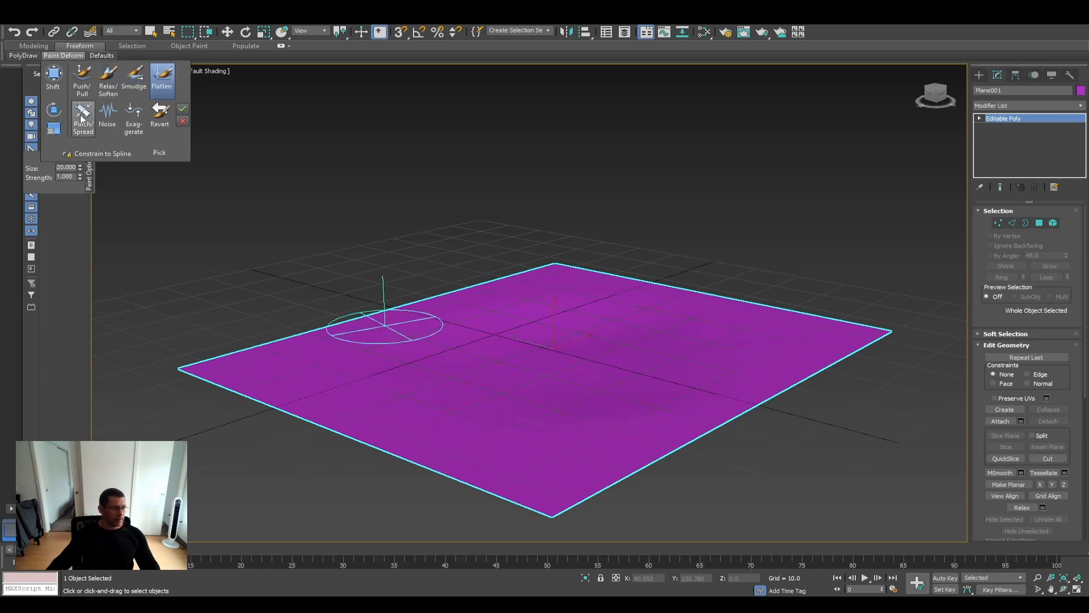
pyautogui.click(88, 79)
pyautogui.rightClick(570, 358)
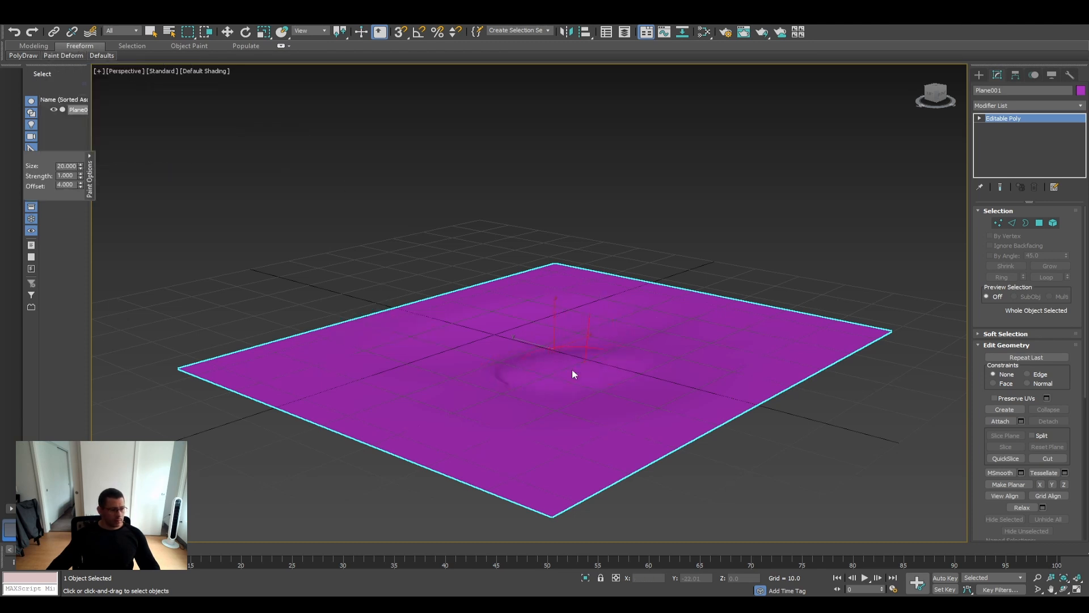
pyautogui.moveTo(555, 367); pyautogui.dragTo(529, 369)
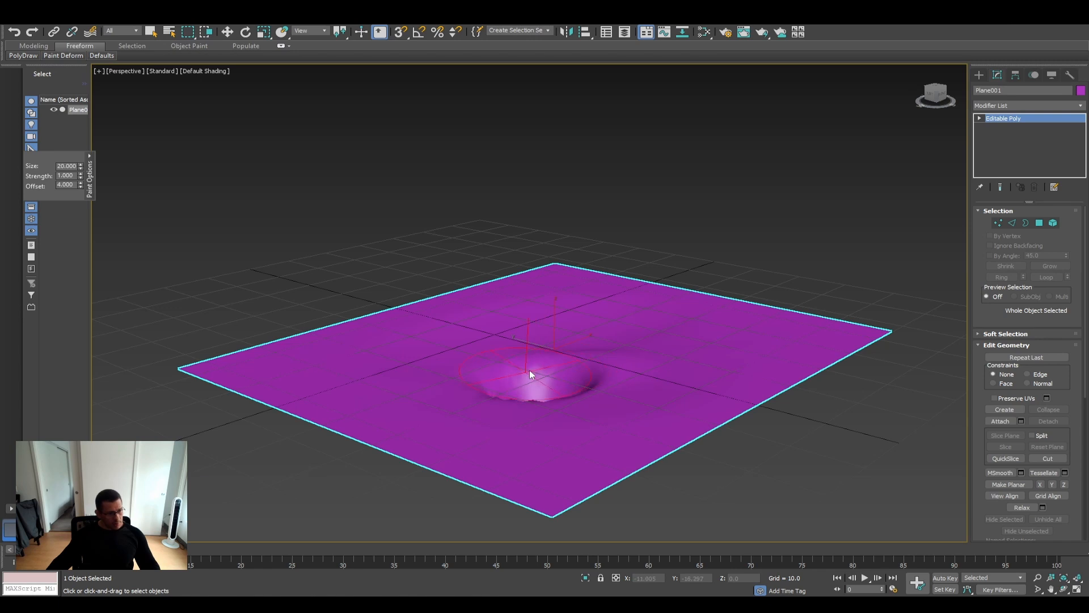
pyautogui.moveTo(530, 370)
pyautogui.keyDown('alt'); pyautogui.mouseDown(button='middle')
pyautogui.moveTo(567, 470)
pyautogui.moveTo(547, 433)
pyautogui.moveTo(566, 453)
pyautogui.mouseUp(button='middle'); pyautogui.keyUp('alt')
pyautogui.scroll(3, 566, 452)
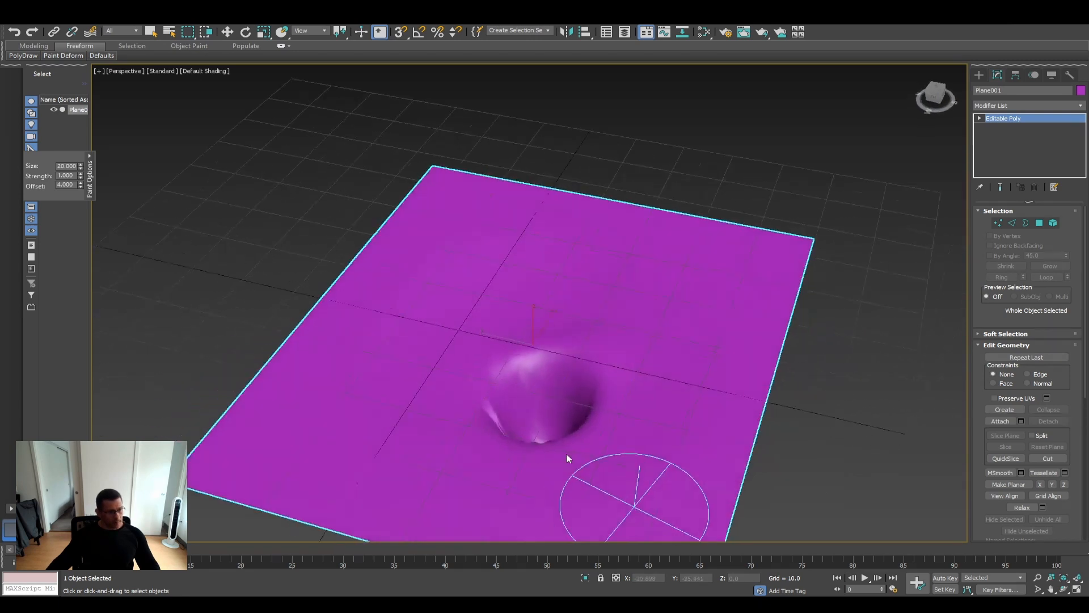
pyautogui.scroll(-3, 567, 453)
# Pinch the raised bump into a narrower, sharper shape with the Pinch/Spread brush
pyautogui.moveTo(63, 55)
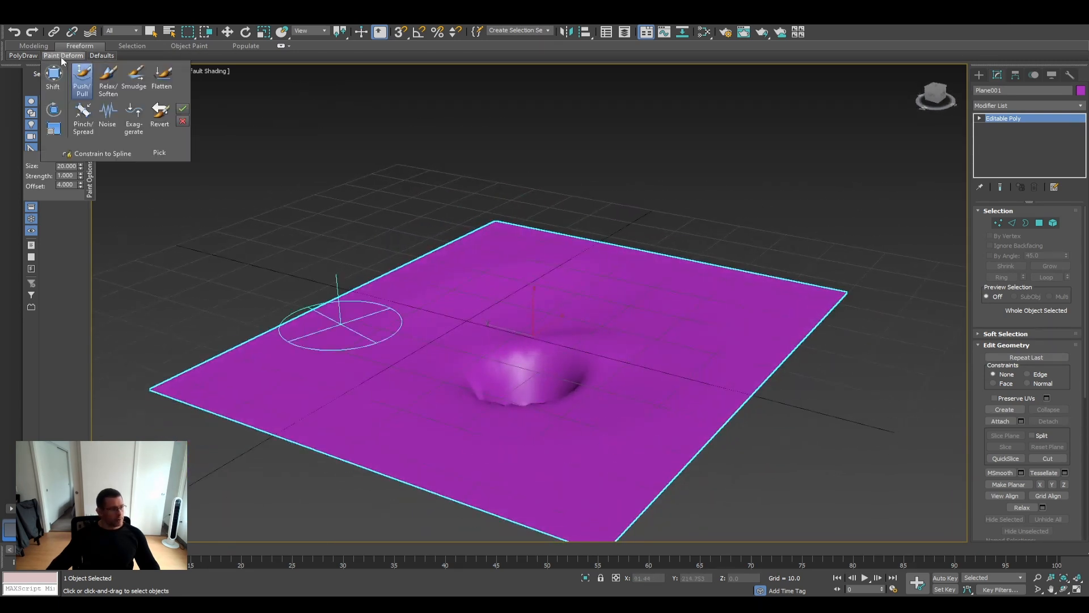
pyautogui.click(78, 130)
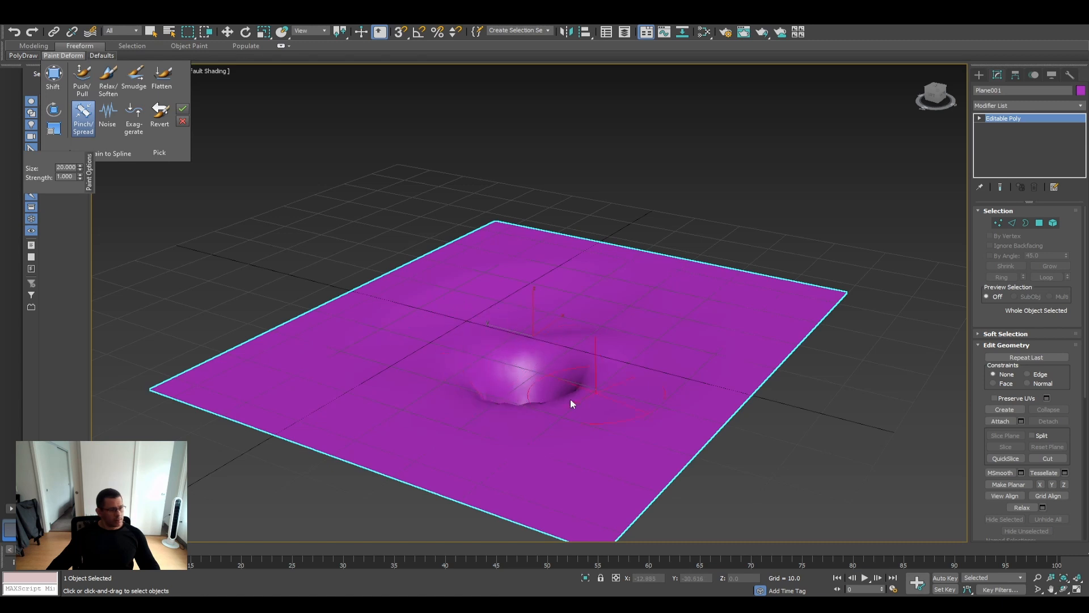
pyautogui.moveTo(570, 399)
pyautogui.mouseDown()
pyautogui.moveTo(494, 403)
pyautogui.moveTo(511, 399)
pyautogui.mouseUp()
pyautogui.keyDown('alt'); pyautogui.moveTo(559, 399); pyautogui.dragTo(570, 434, button='middle'); pyautogui.keyUp('alt')
pyautogui.scroll(3, 570, 434)
pyautogui.moveTo(556, 436)
pyautogui.mouseDown()
pyautogui.moveTo(614, 423)
pyautogui.moveTo(545, 444)
pyautogui.moveTo(585, 418)
pyautogui.moveTo(557, 448)
pyautogui.moveTo(587, 437)
pyautogui.moveTo(571, 439)
pyautogui.mouseUp()
pyautogui.rightClick(578, 427)
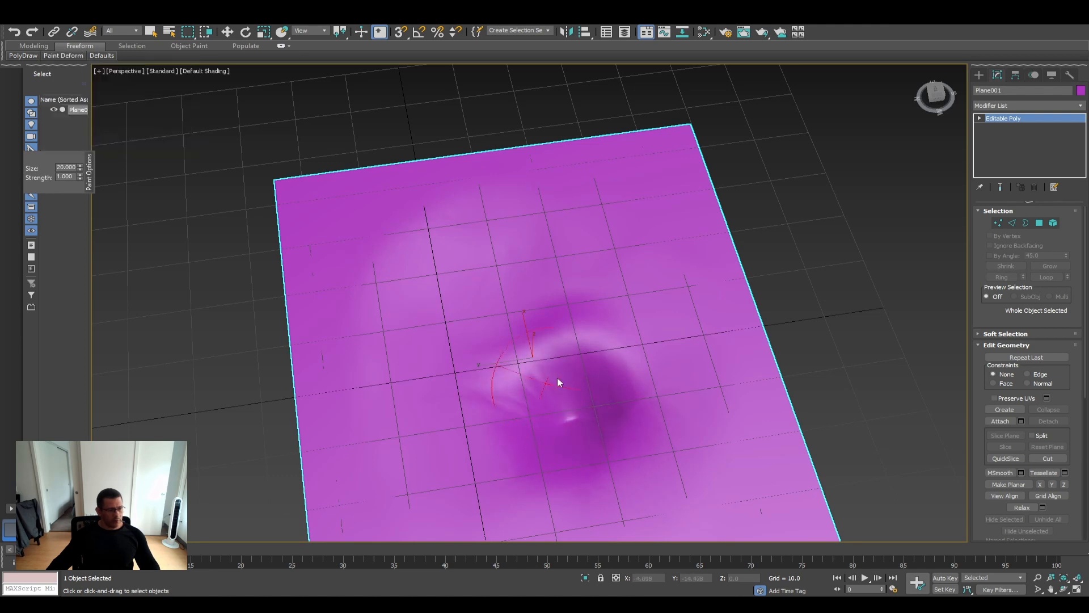
pyautogui.moveTo(596, 418)
pyautogui.keyDown('alt'); pyautogui.mouseDown(button='middle')
pyautogui.moveTo(527, 394)
pyautogui.moveTo(440, 418)
pyautogui.moveTo(401, 396)
pyautogui.moveTo(404, 380)
pyautogui.mouseUp(button='middle'); pyautogui.keyUp('alt')
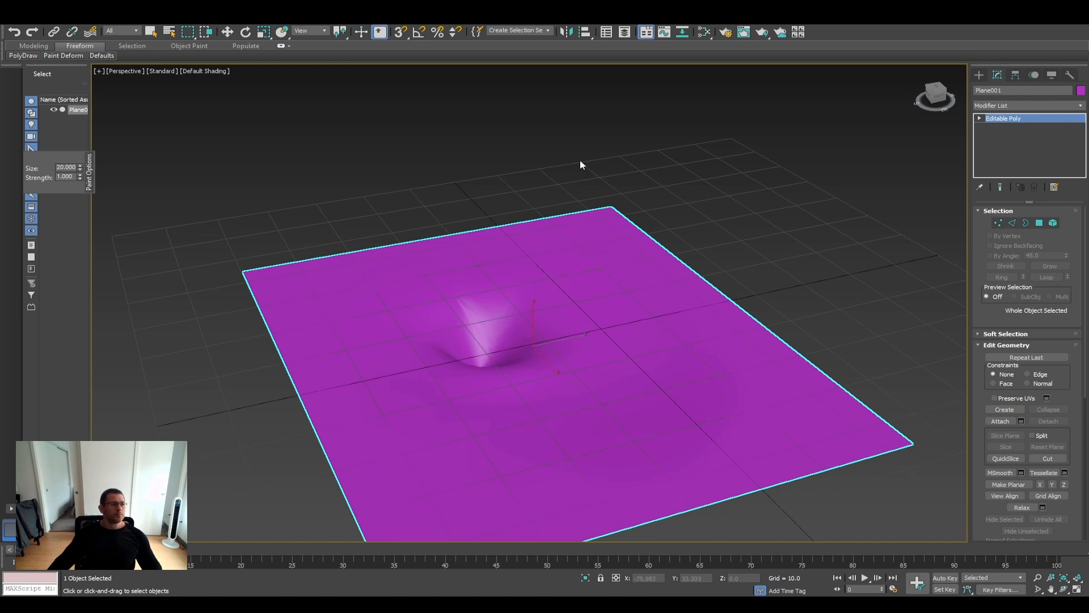
pyautogui.moveTo(562, 411)
pyautogui.keyDown('alt'); pyautogui.mouseDown(button='middle')
pyautogui.moveTo(583, 410)
pyautogui.moveTo(572, 395)
pyautogui.mouseUp(button='middle'); pyautogui.keyUp('alt')
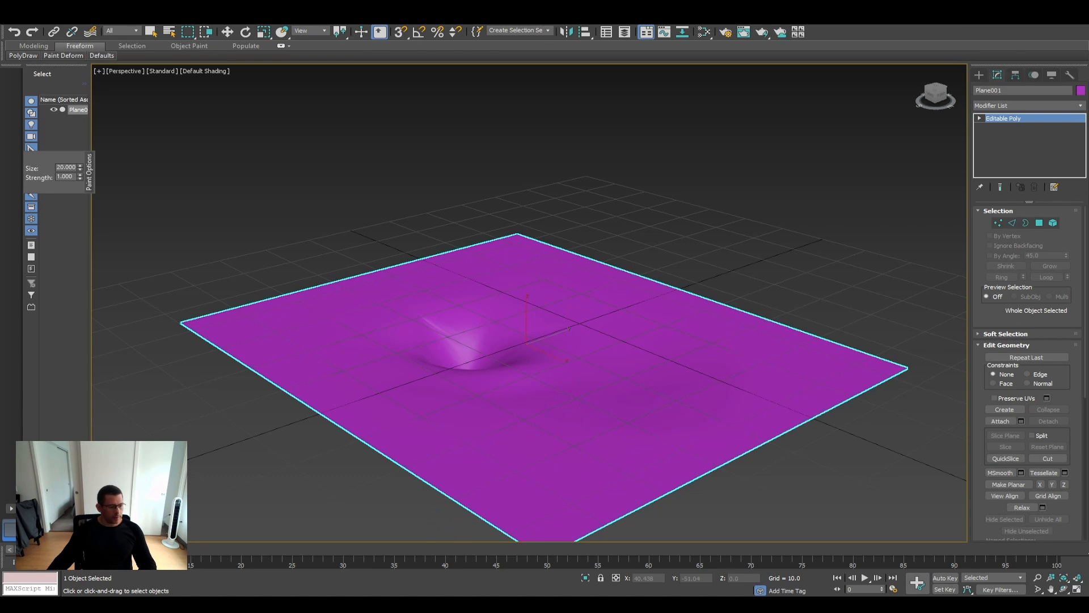
# Switch to Blender and add a plane mesh at the scene origin
pyautogui.moveTo(340, 595)
pyautogui.click(386, 571)
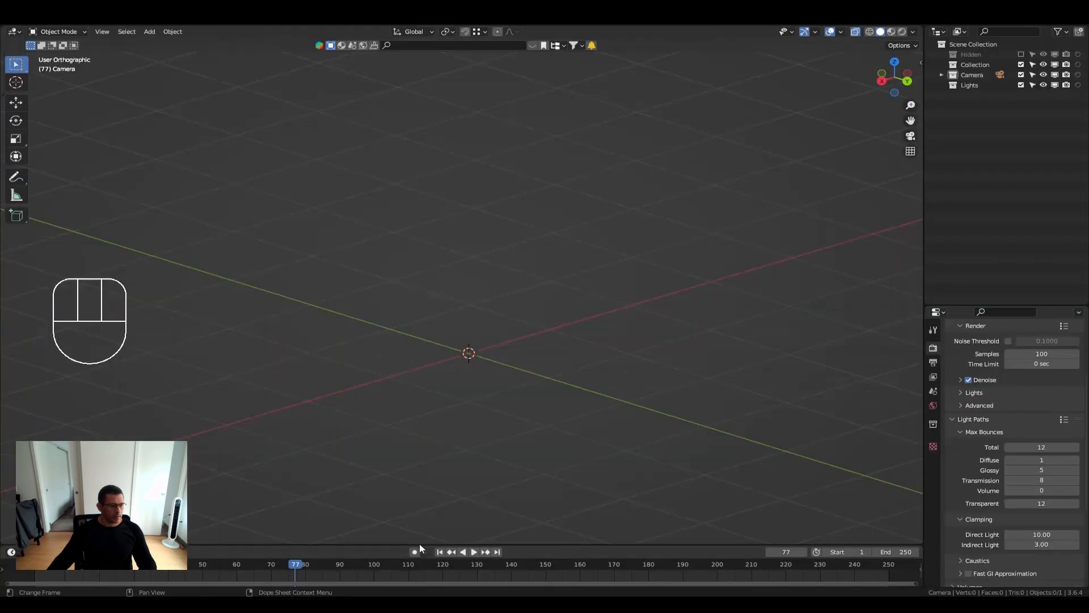
pyautogui.moveTo(474, 411); pyautogui.dragTo(466, 386, button='middle')
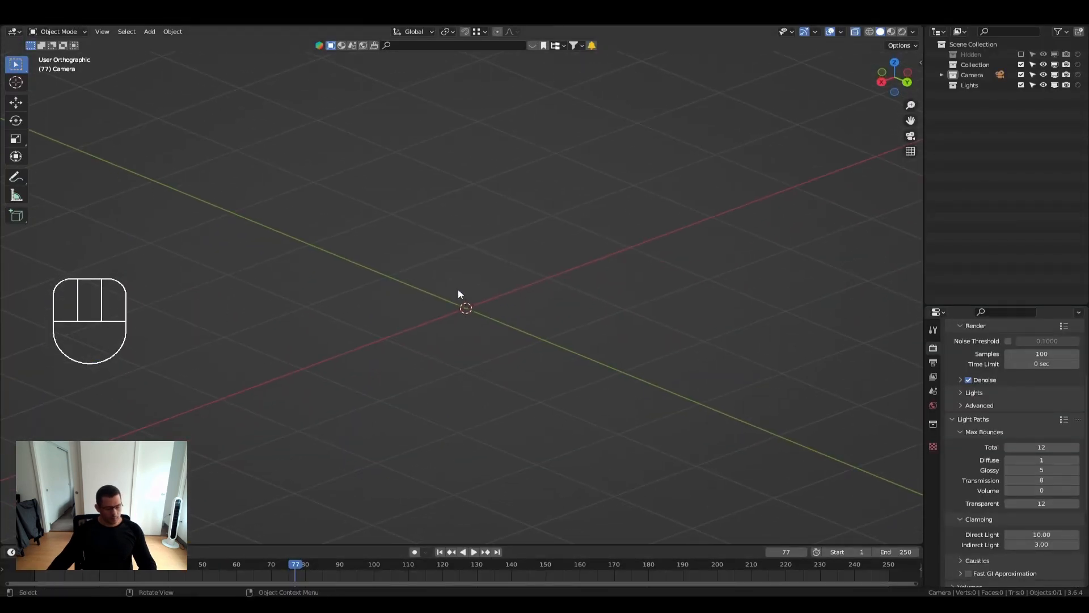
pyautogui.hotkey('shift', 'a')
pyautogui.click(515, 289)
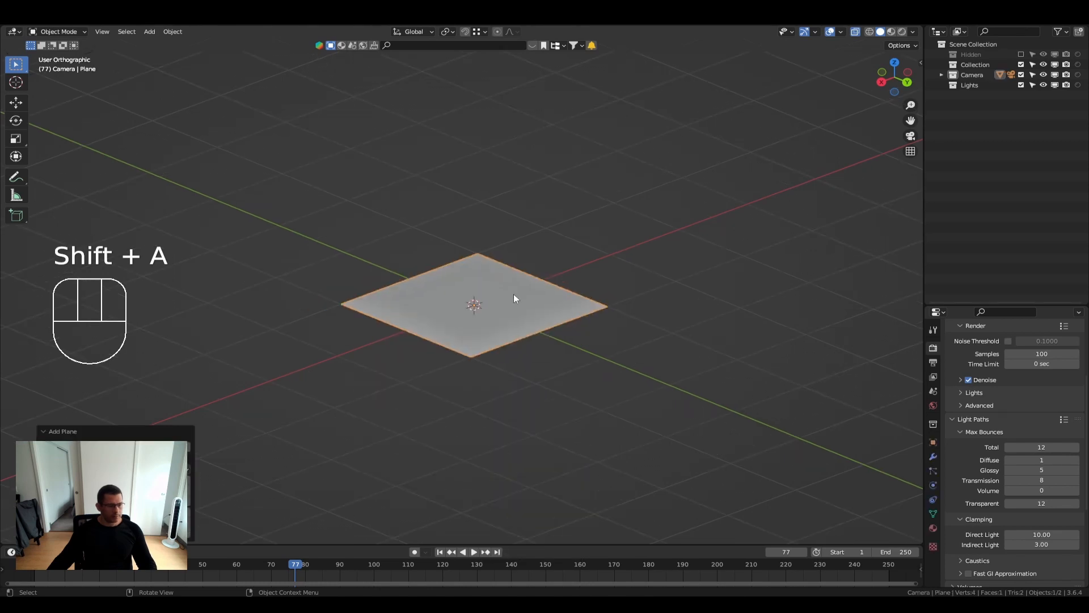
# Scale the new plane's geometry up in Edit Mode to roughly two and a half times its size
pyautogui.press('Tab')
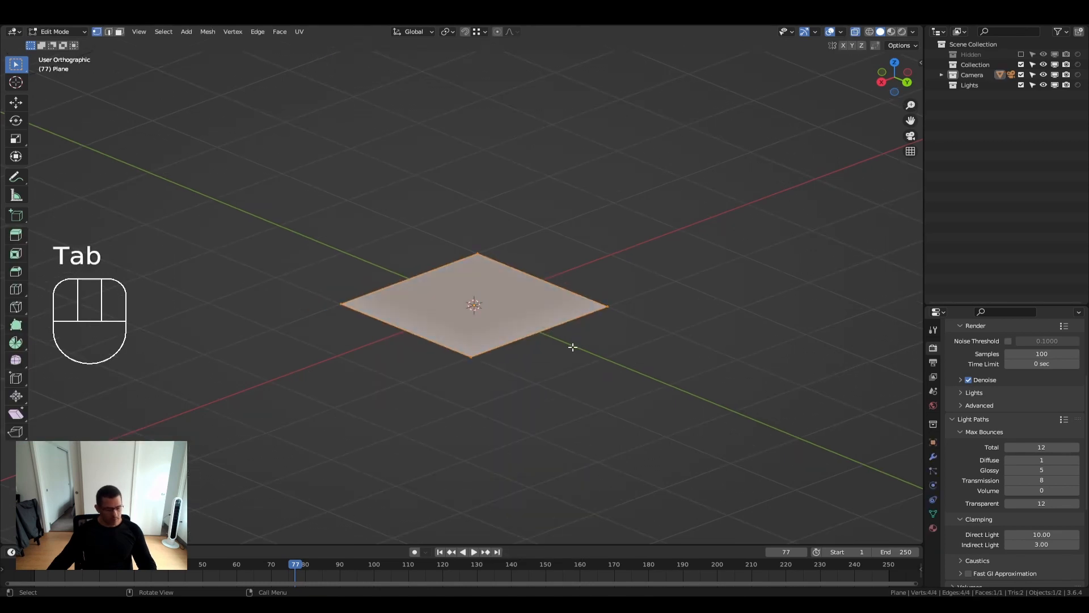
pyautogui.press('s')
pyautogui.click(623, 372)
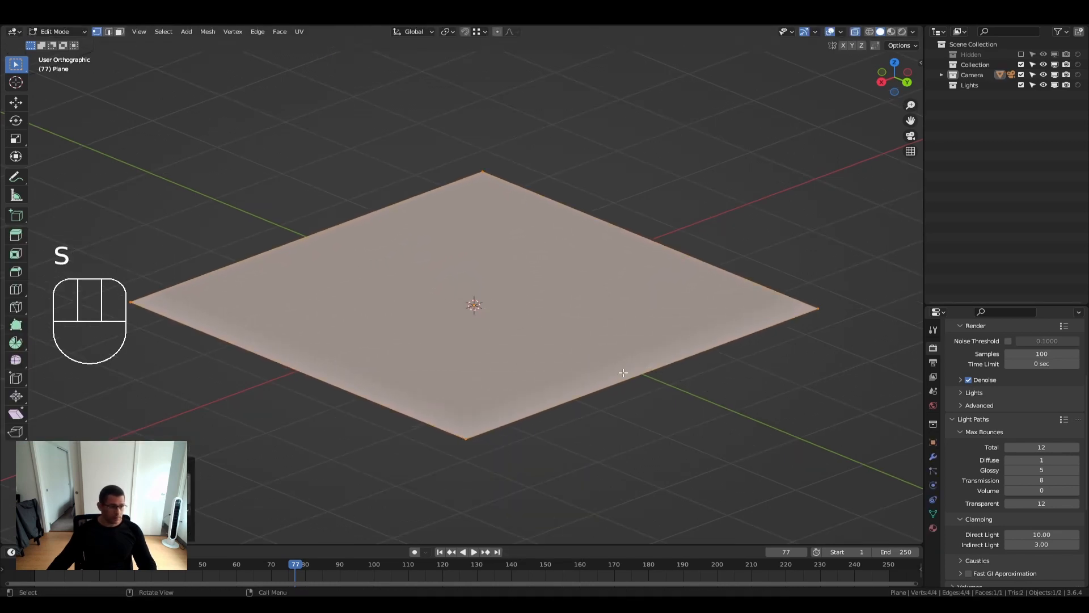
# Divide the plane into a grid with 19 loop cuts one way and 18 across, and return to Object Mode
pyautogui.hotkey('ctrl', 'r')
pyautogui.scroll(14, 602, 380)
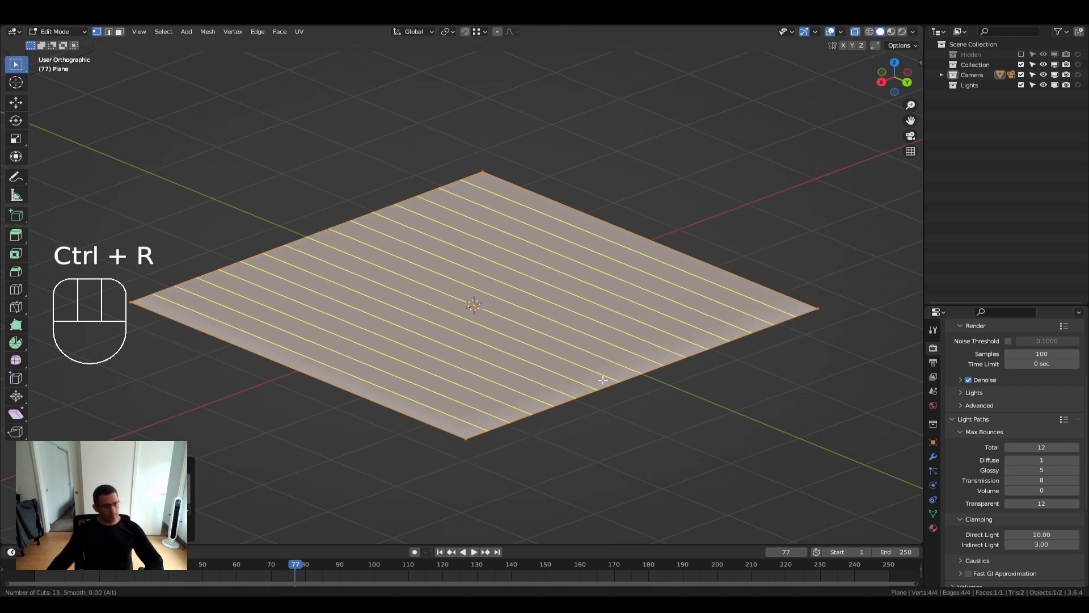
pyautogui.click(602, 380)
pyautogui.rightClick(602, 380)
pyautogui.hotkey('ctrl', 'r')
pyautogui.scroll(-11, 535, 380)
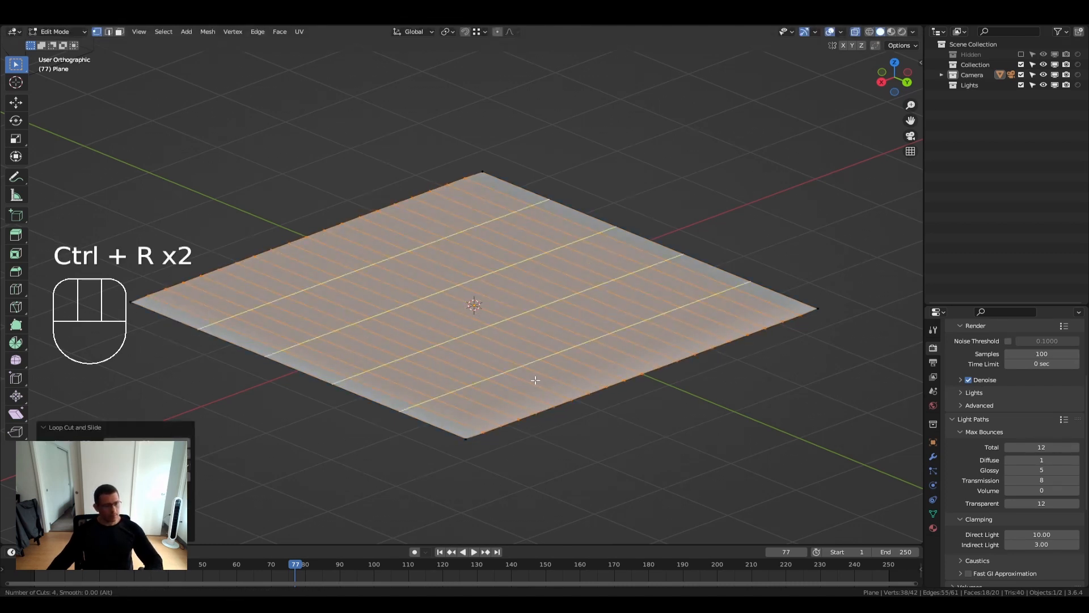
pyautogui.scroll(14, 535, 380)
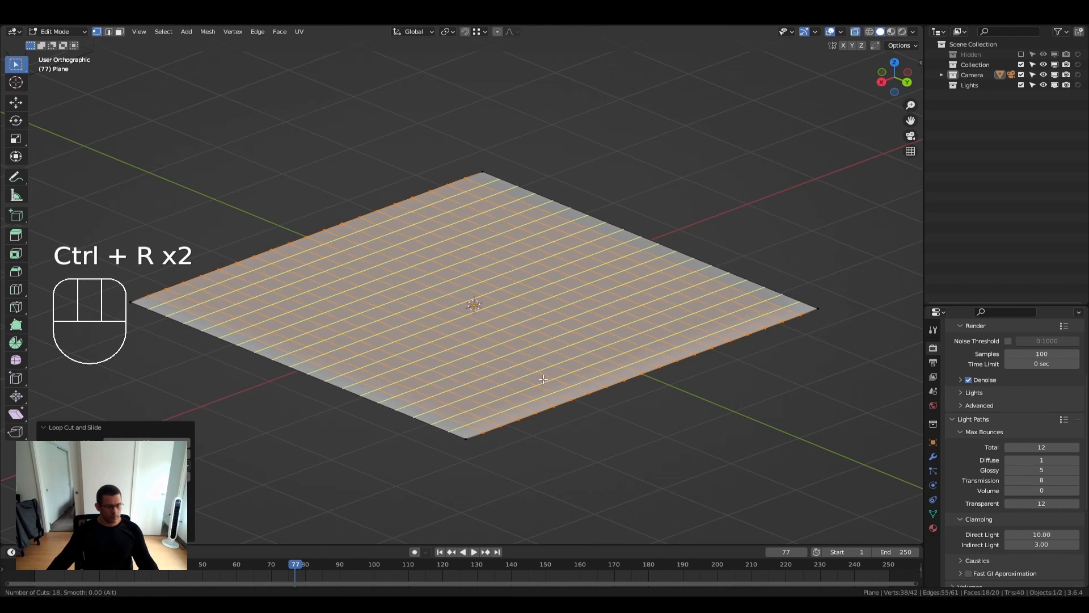
pyautogui.click(543, 379)
pyautogui.press('Tab')
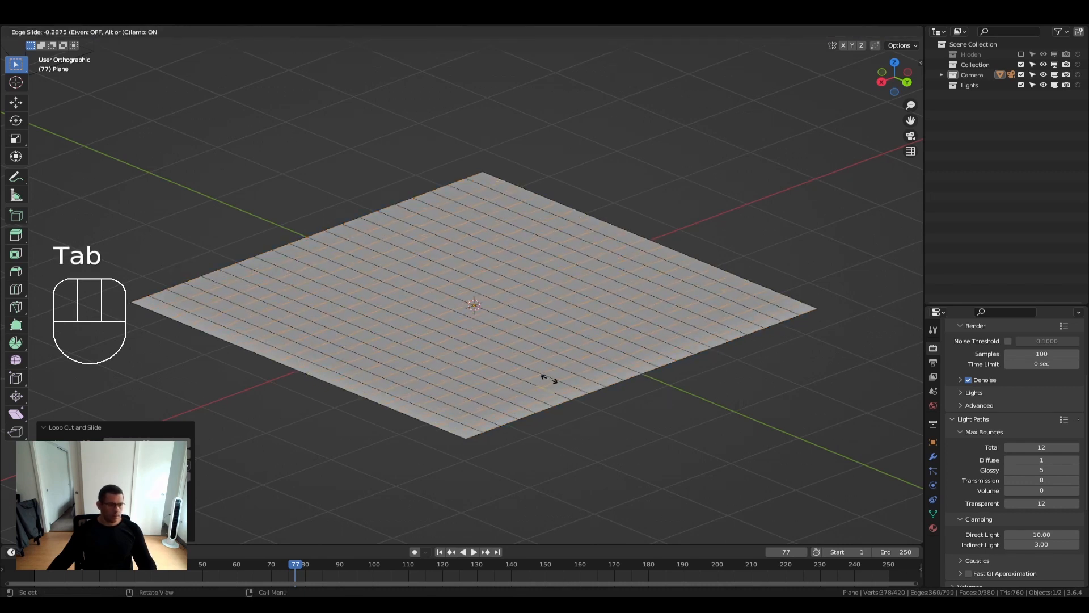
pyautogui.press('Tab')
# Enlarge the properties editor vertically by shrinking the outliner above it
pyautogui.keyDown('shift'); pyautogui.moveTo(633, 443); pyautogui.dragTo(636, 457, button='middle'); pyautogui.keyUp('shift')
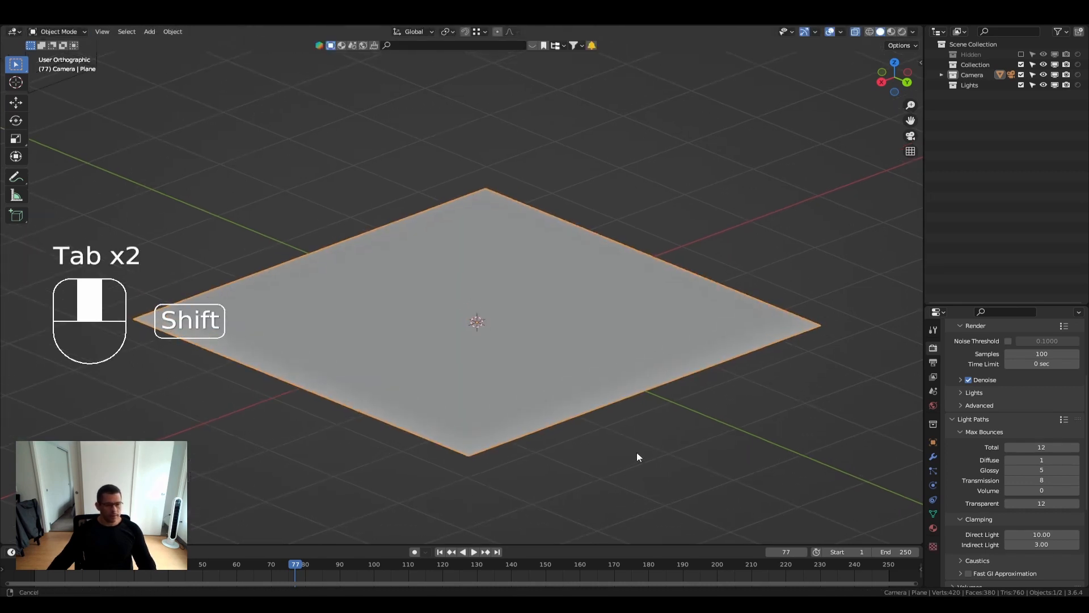
pyautogui.moveTo(959, 306); pyautogui.dragTo(960, 207)
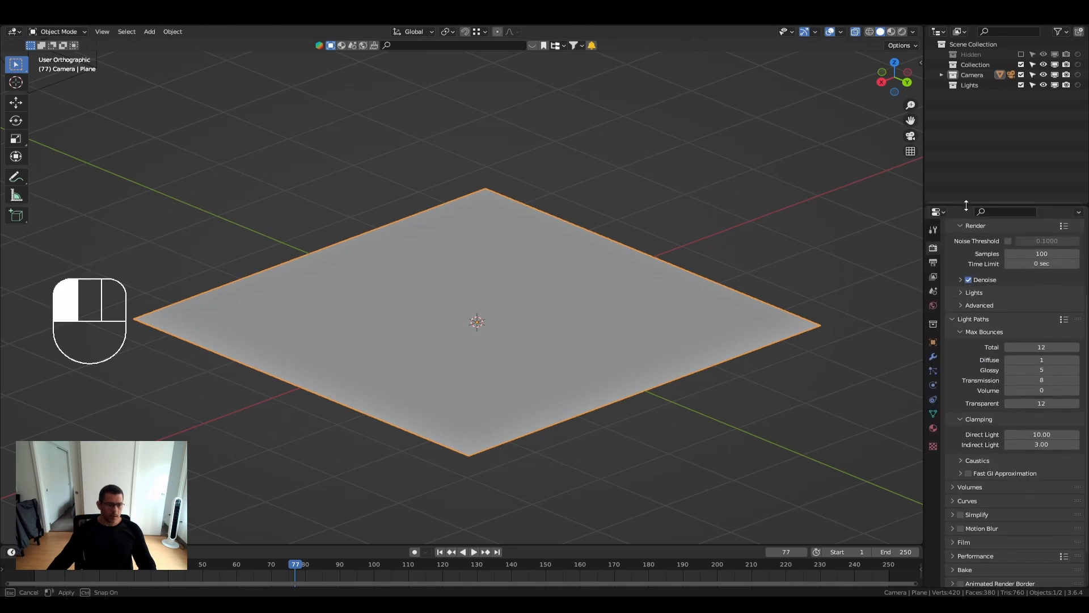
pyautogui.moveTo(571, 380); pyautogui.dragTo(570, 379, button='middle')
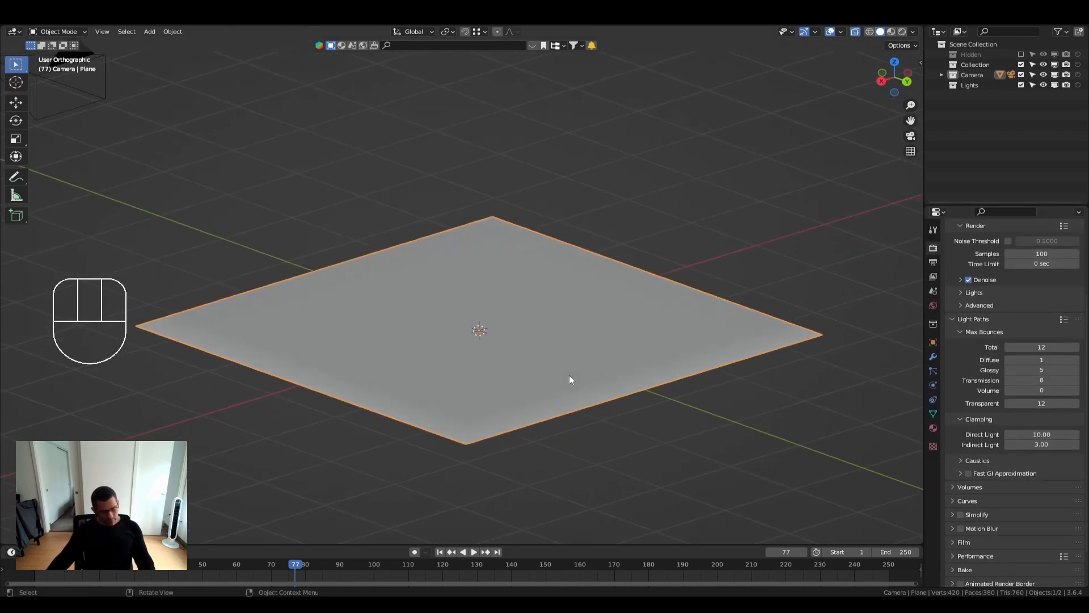
# Put the plane into Sculpt Mode and sculpt raised bumps around its centre with the Draw brush
pyautogui.hotkey('ctrl', 'Tab')
pyautogui.click(570, 450)
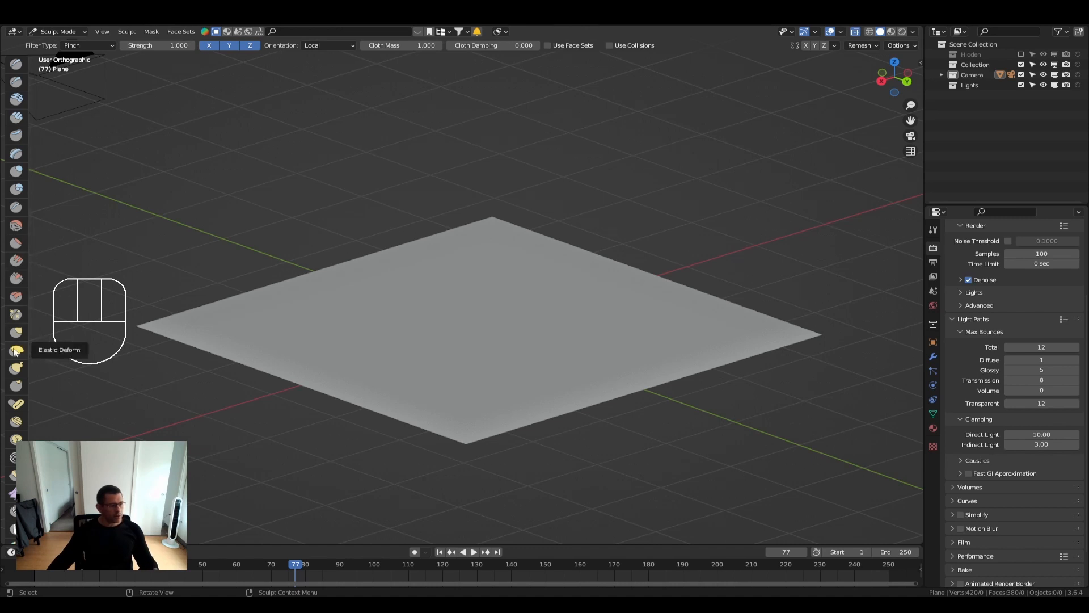
pyautogui.click(17, 67)
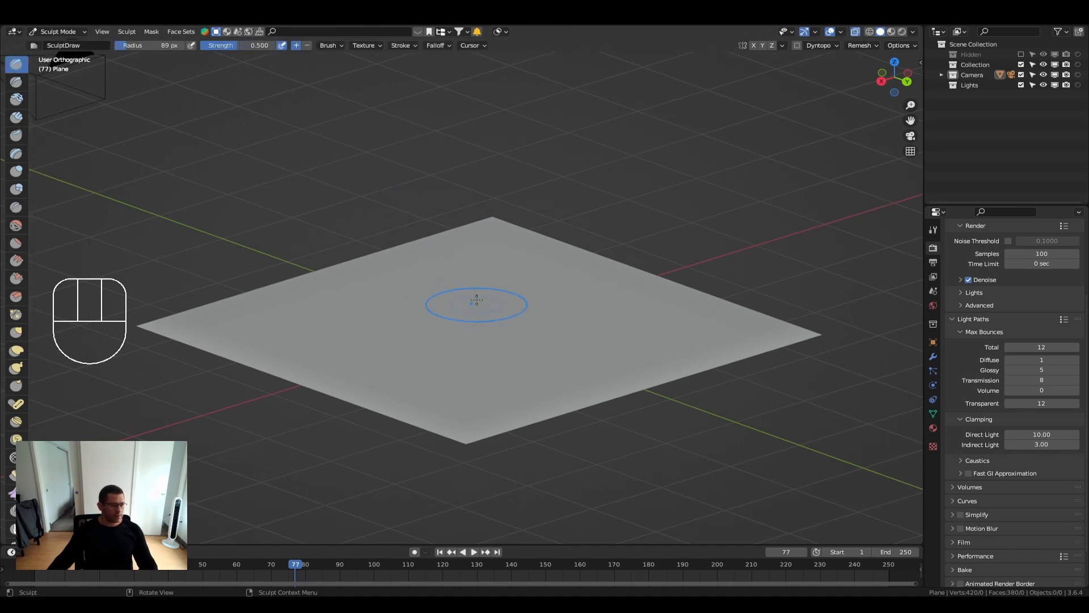
pyautogui.moveTo(476, 300); pyautogui.dragTo(428, 301)
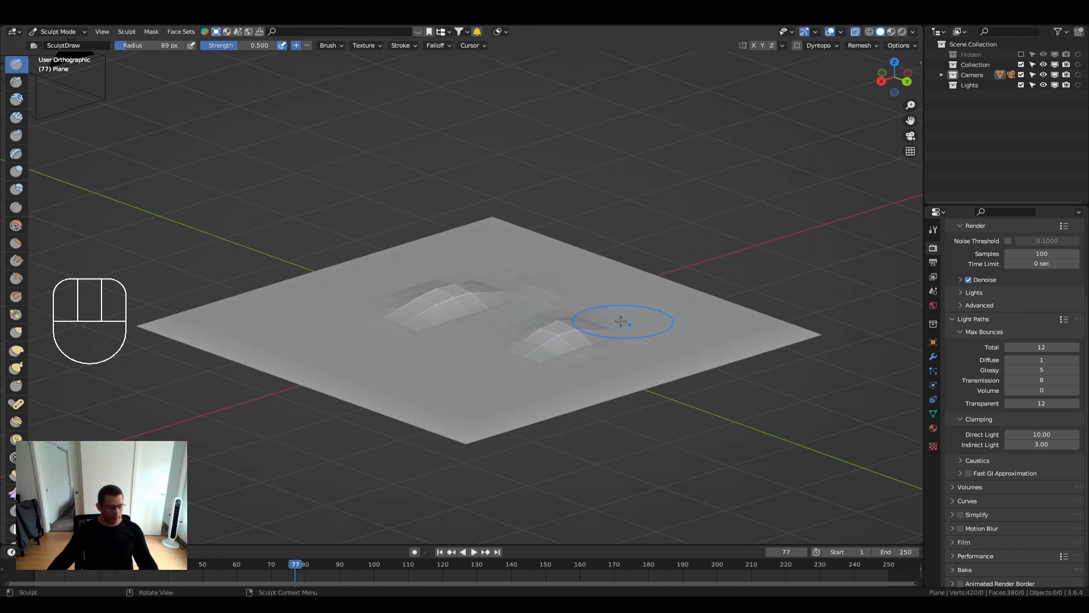
# Return the plane to Object Mode, apply Shade Smooth to it, and put it back into Sculpt Mode
pyautogui.press('Tab')
pyautogui.hotkey('ctrl', 'Tab')
pyautogui.rightClick(499, 317)
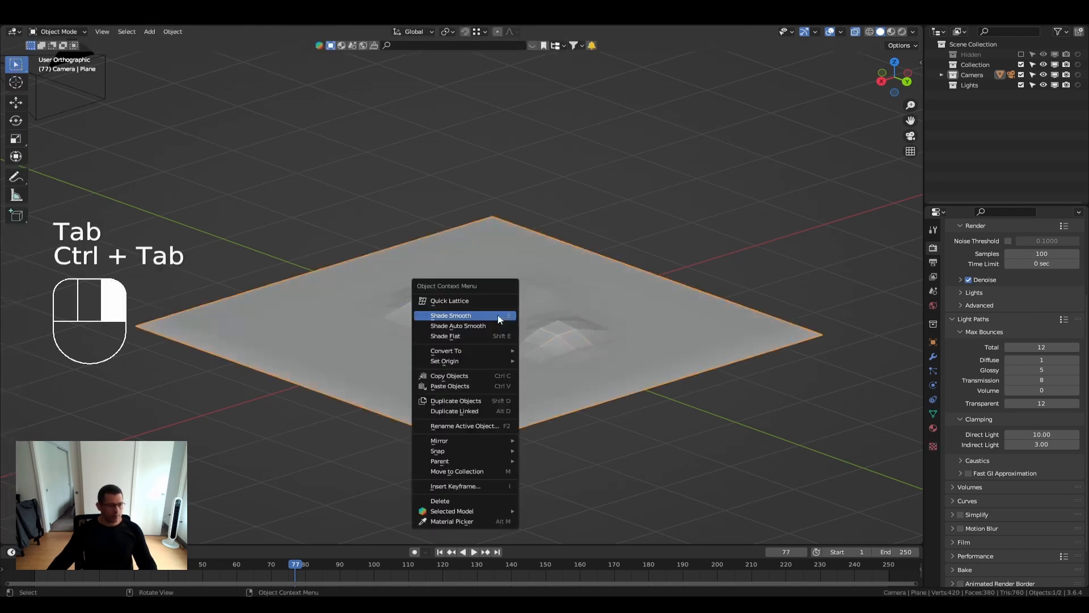
pyautogui.click(498, 316)
pyautogui.hotkey('ctrl', 'Tab')
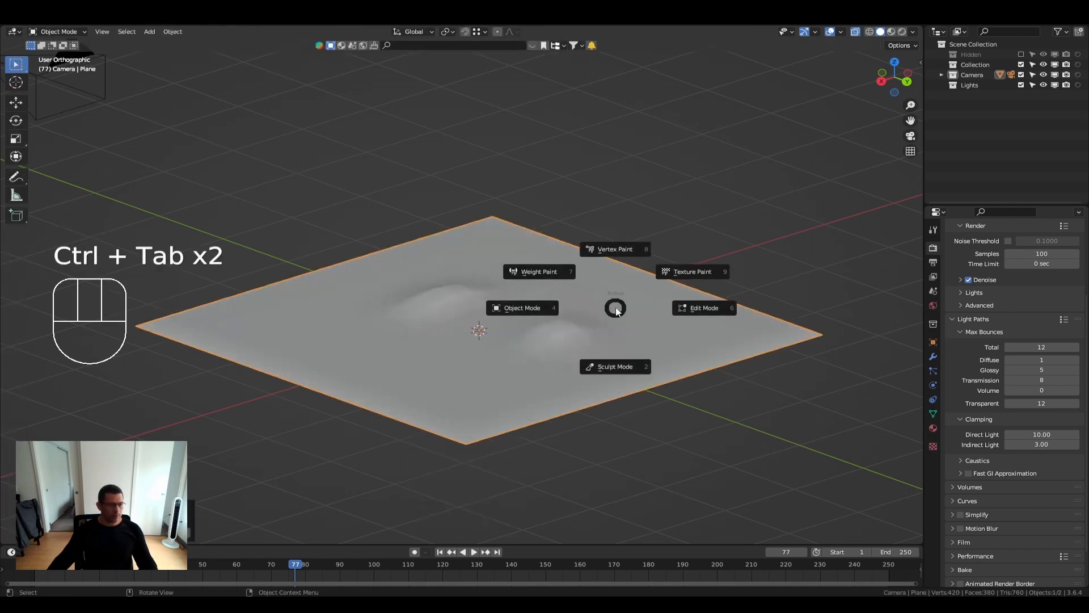
pyautogui.click(630, 367)
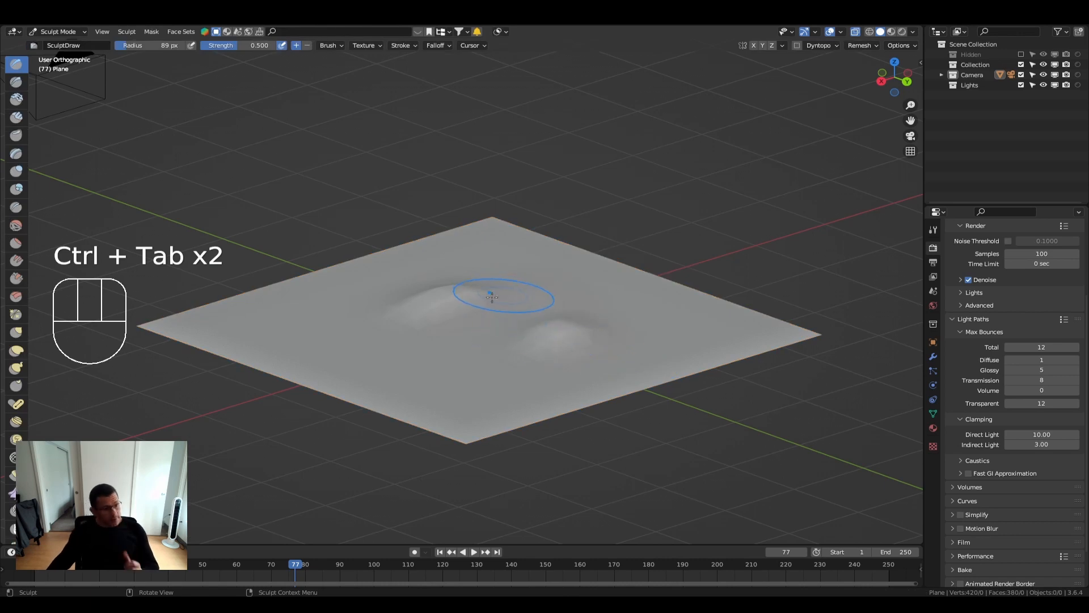
# Sculpt across the raised bumps in the plane's centre and smooth them until the surface is flat
pyautogui.moveTo(443, 317)
pyautogui.keyDown('ctrl'); pyautogui.mouseDown()
pyautogui.moveTo(466, 299)
pyautogui.moveTo(596, 318)
pyautogui.moveTo(486, 339)
pyautogui.moveTo(530, 314)
pyautogui.mouseUp(); pyautogui.keyUp('ctrl')
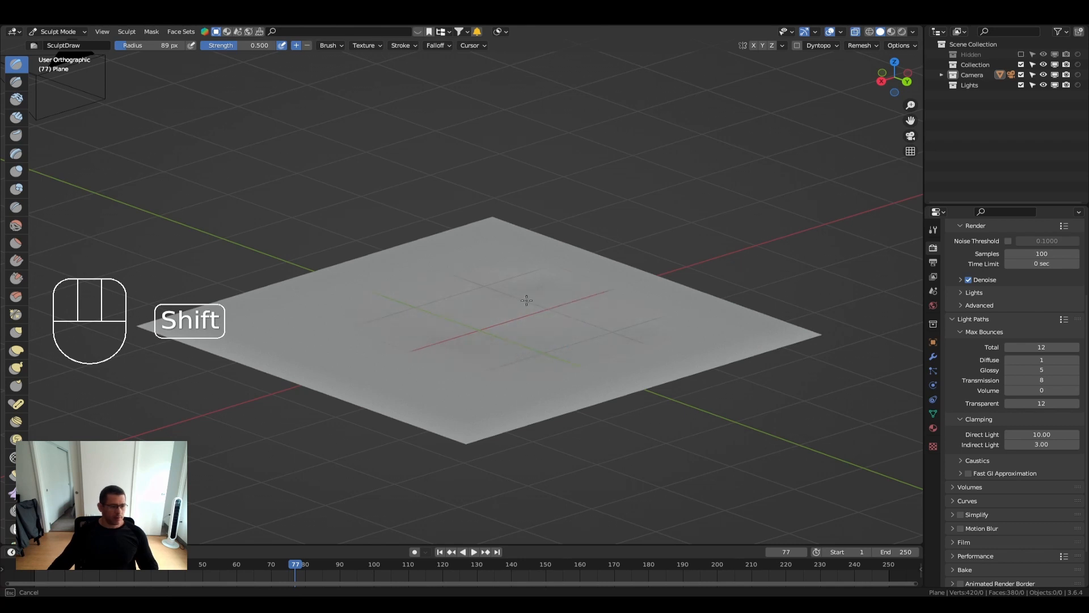
pyautogui.keyDown('shift'); pyautogui.moveTo(509, 340); pyautogui.dragTo(593, 321); pyautogui.keyUp('shift')
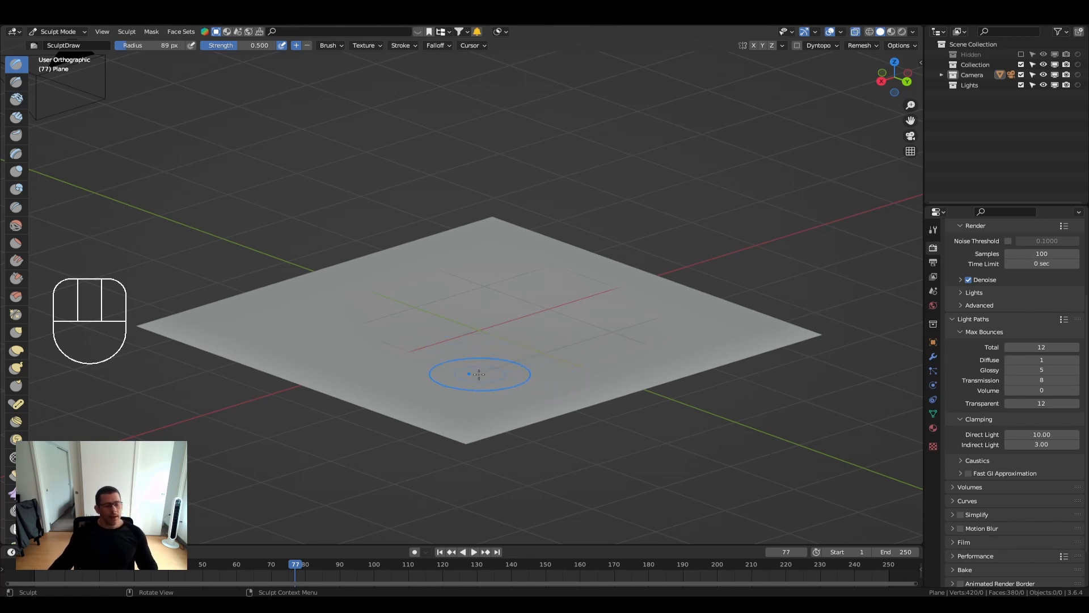
# Hide the floor grid and the X and Y axis lines in the viewport overlays
pyautogui.click(815, 32)
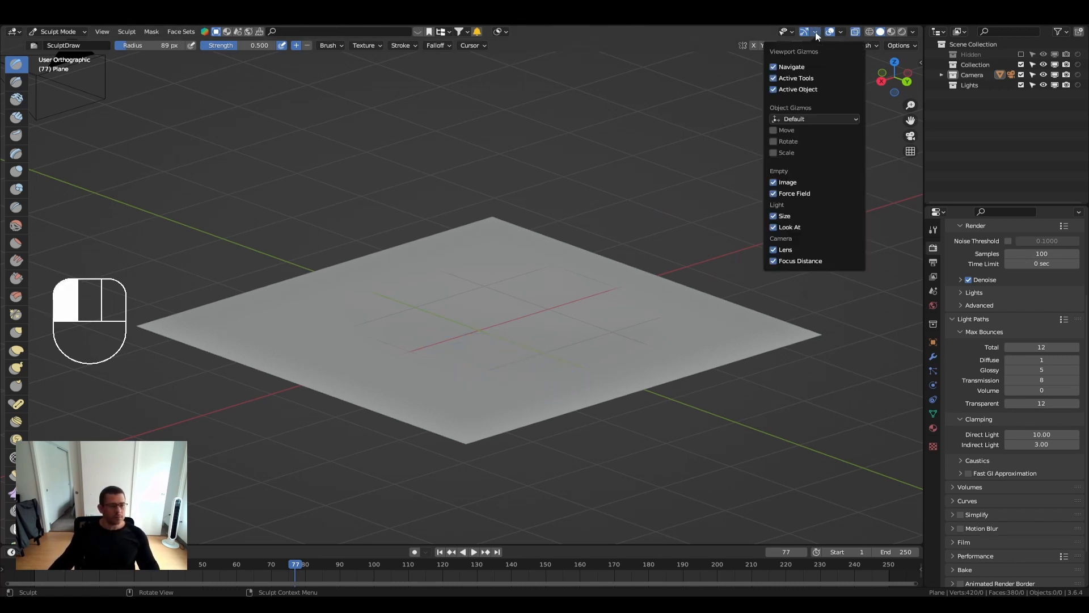
pyautogui.click(842, 33)
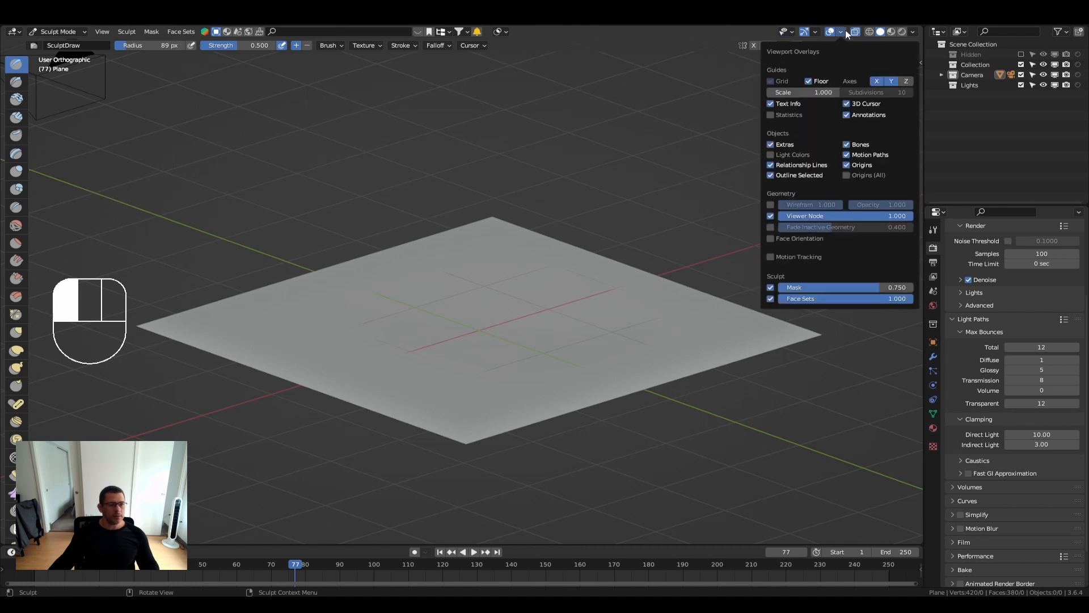
pyautogui.click(809, 82)
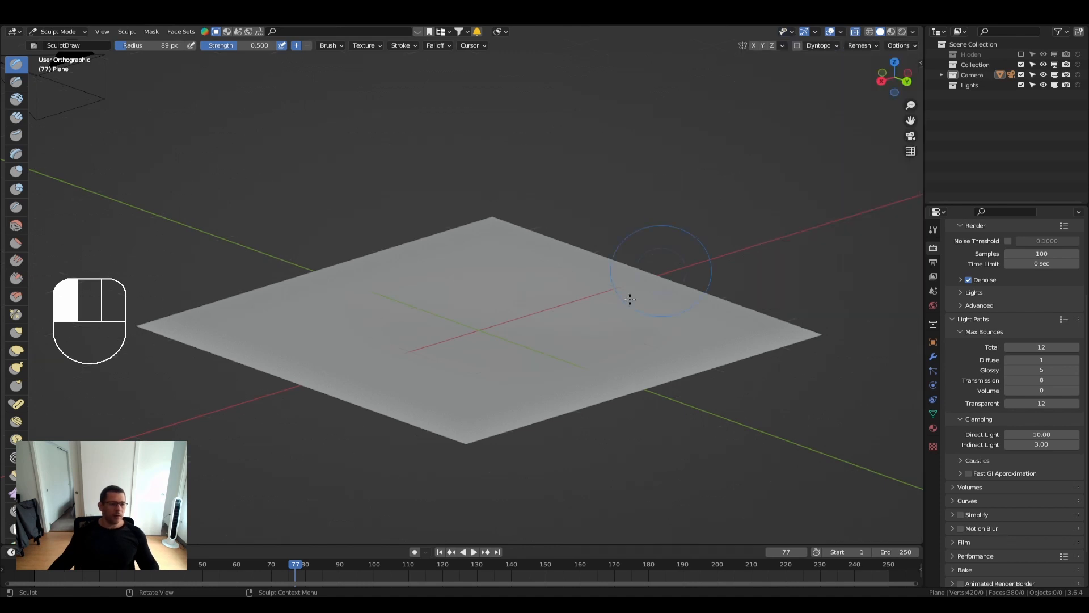
pyautogui.click(842, 32)
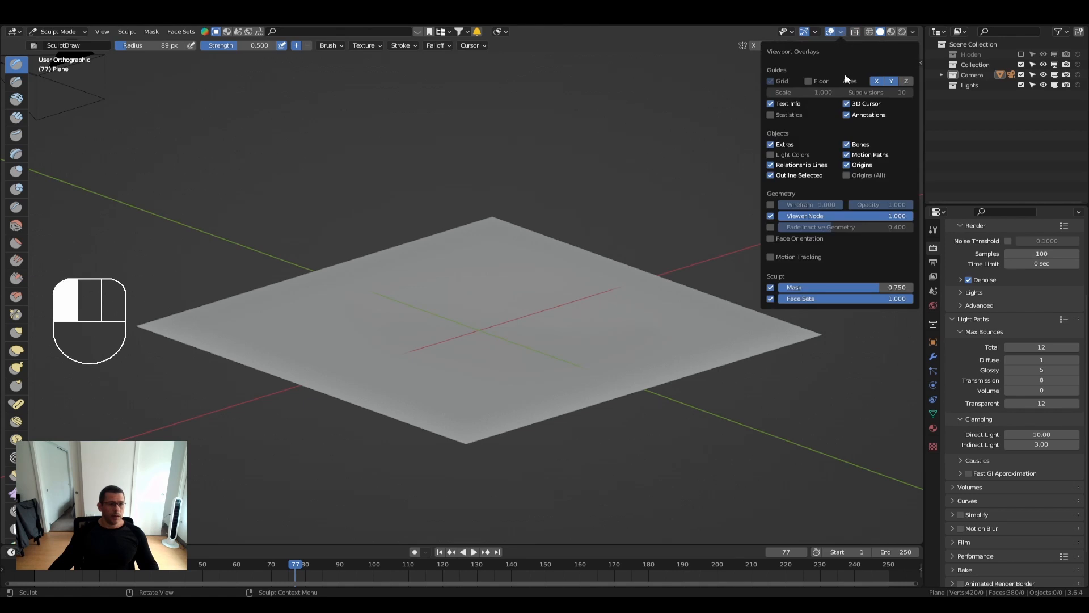
pyautogui.moveTo(878, 82); pyautogui.dragTo(891, 80)
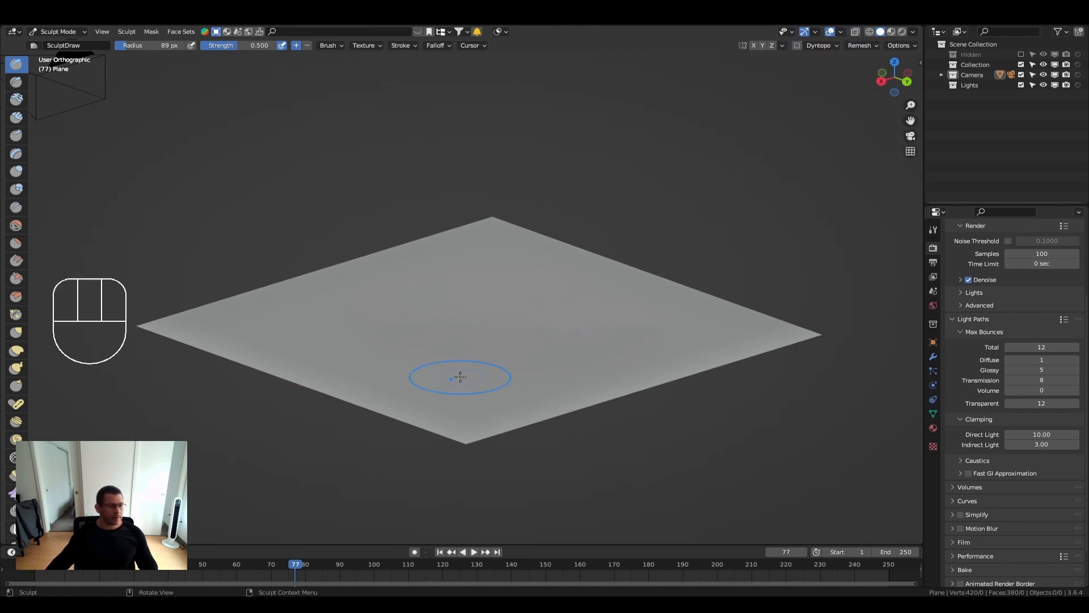
# Look through the available sculpt brushes and examine the Draw brush's texture and stroke settings in the sidebar
pyautogui.moveTo(460, 377); pyautogui.dragTo(456, 379, button='middle')
pyautogui.keyDown('shift'); pyautogui.moveTo(429, 339); pyautogui.dragTo(445, 345, button='middle'); pyautogui.keyUp('shift')
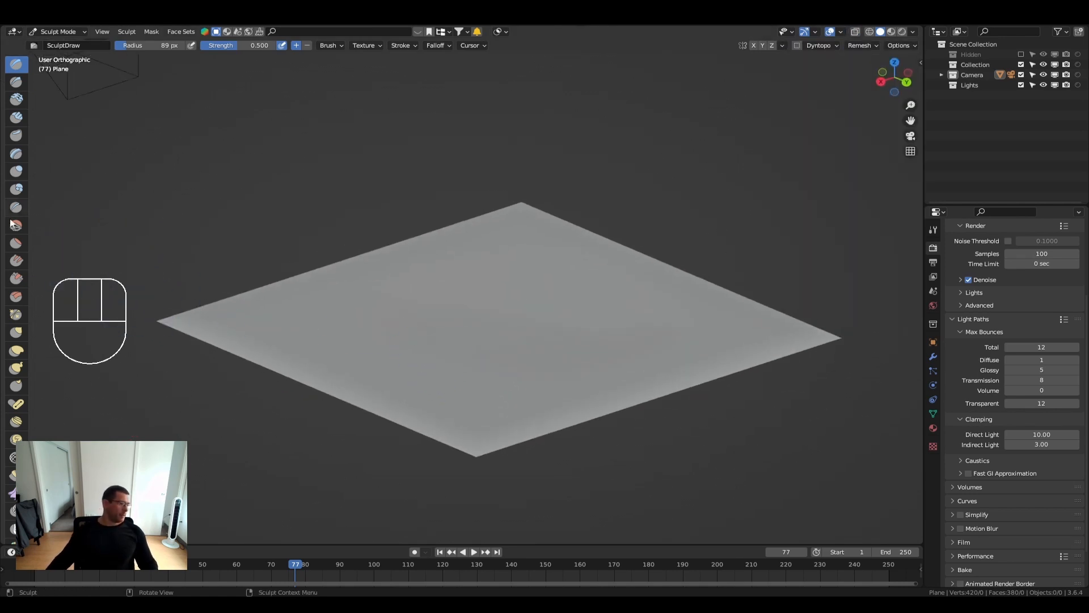
pyautogui.scroll(-8, 8, 403)
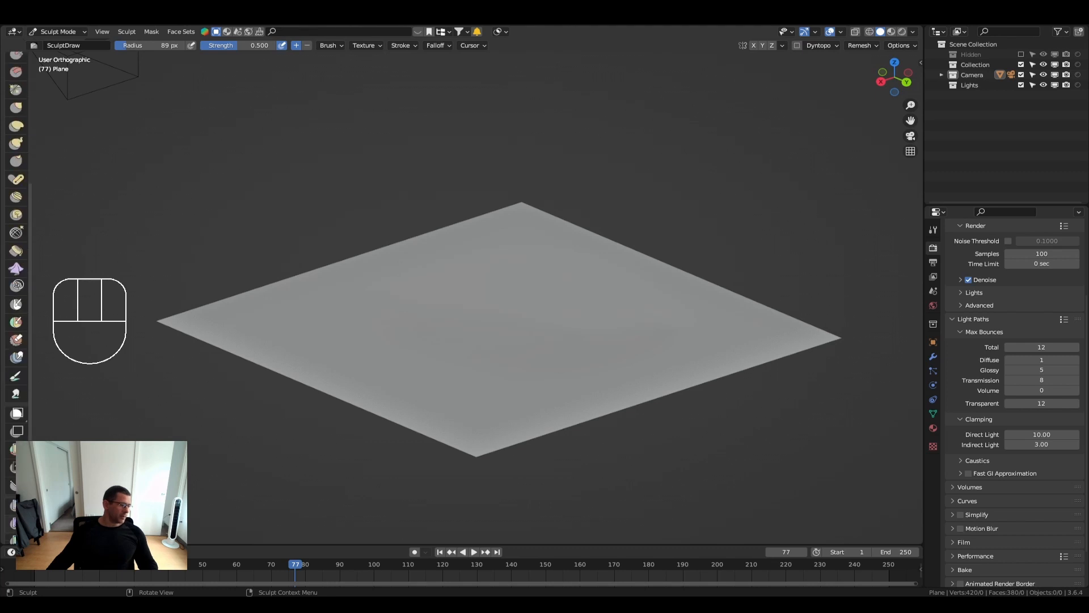
pyautogui.scroll(8, 16, 351)
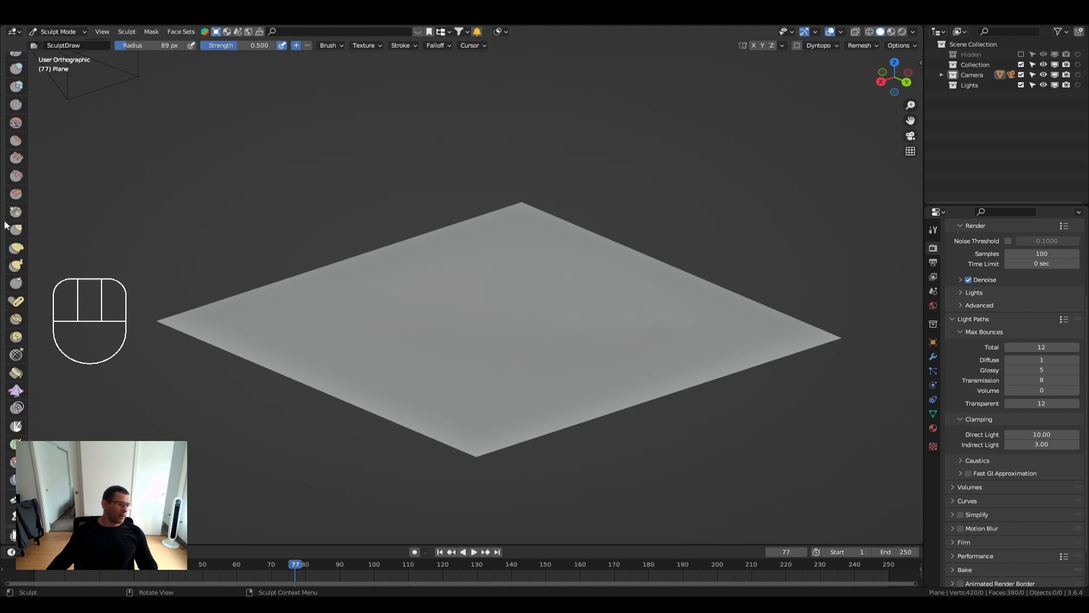
pyautogui.press('n')
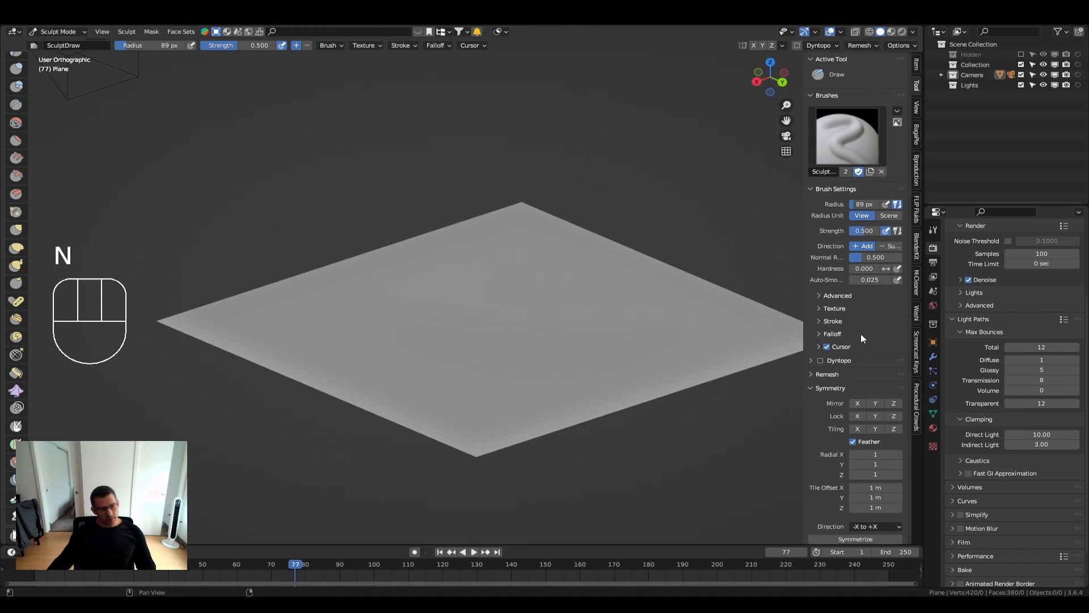
pyautogui.click(825, 310)
pyautogui.click(825, 309)
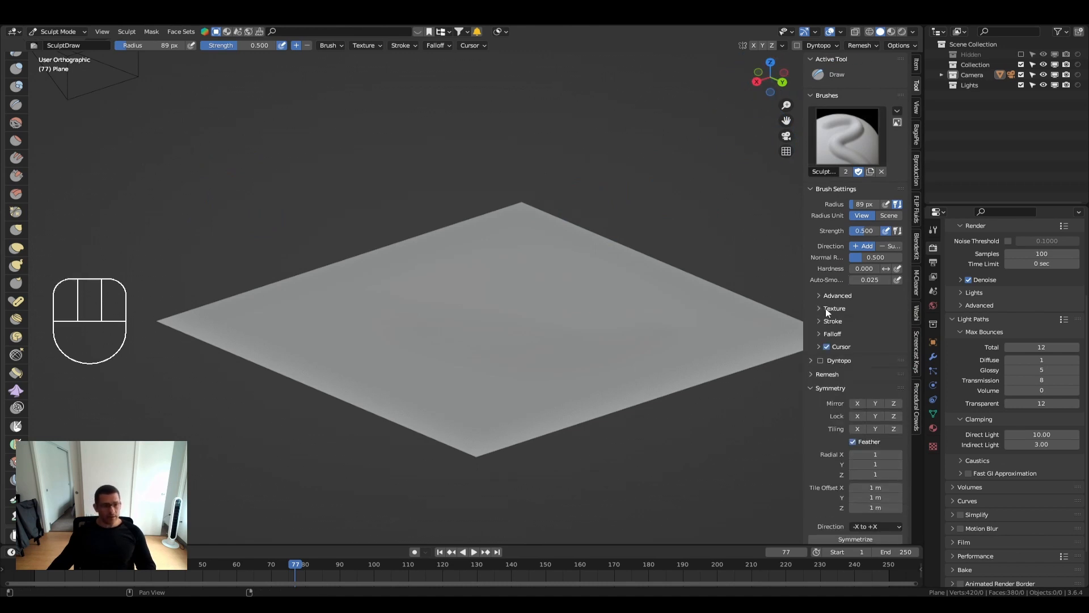
pyautogui.click(829, 321)
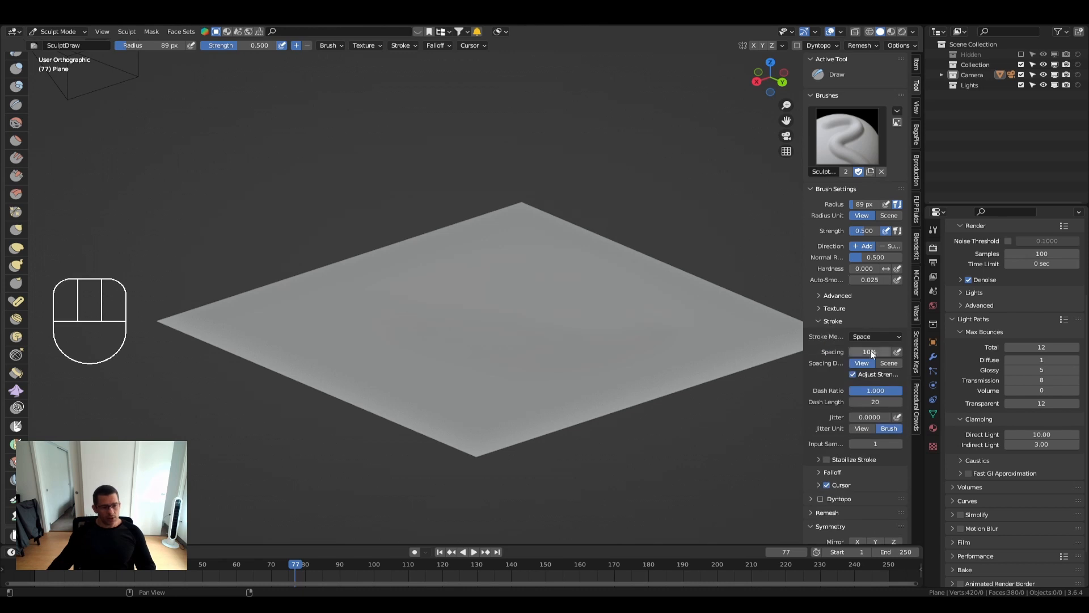
pyautogui.click(833, 321)
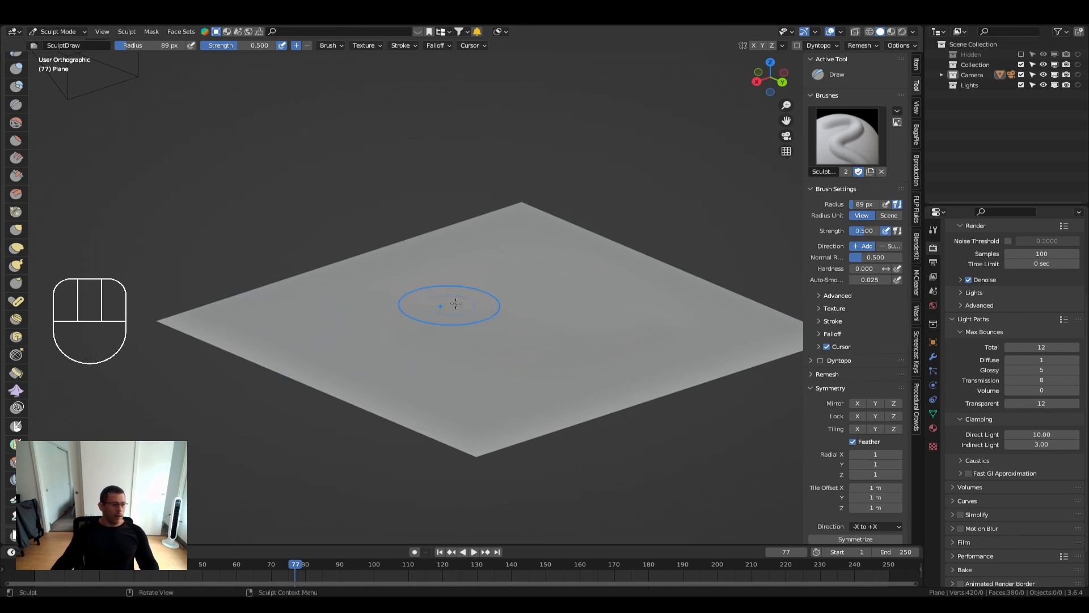
# Turn on the wireframe display over the plane so its grid of faces shows in Sculpt Mode
pyautogui.press('q')
pyautogui.click(473, 295)
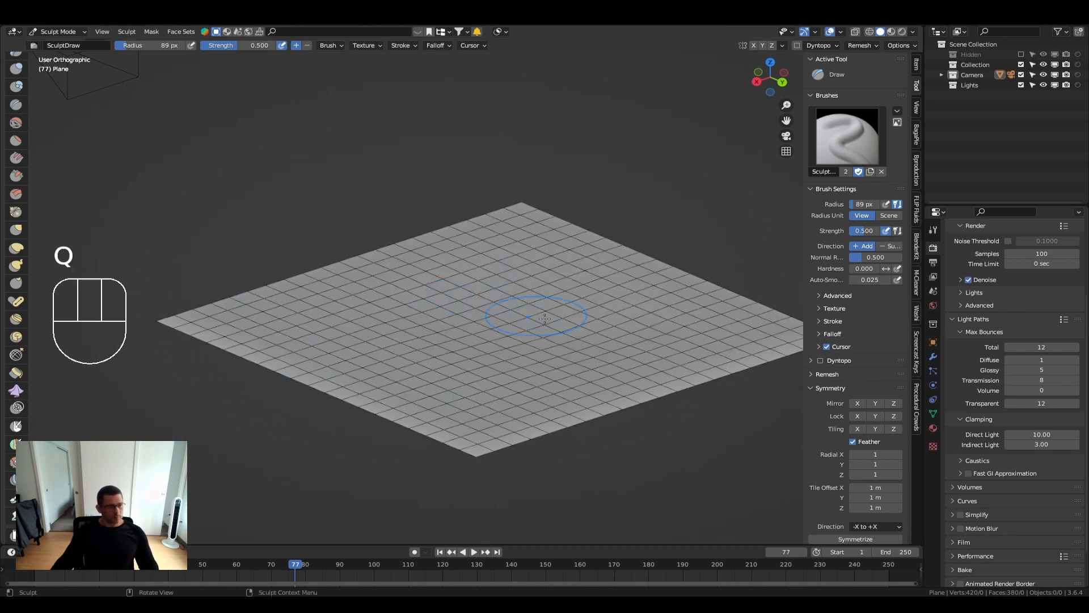
pyautogui.keyDown('shift'); pyautogui.moveTo(493, 354); pyautogui.dragTo(460, 351, button='middle'); pyautogui.keyUp('shift')
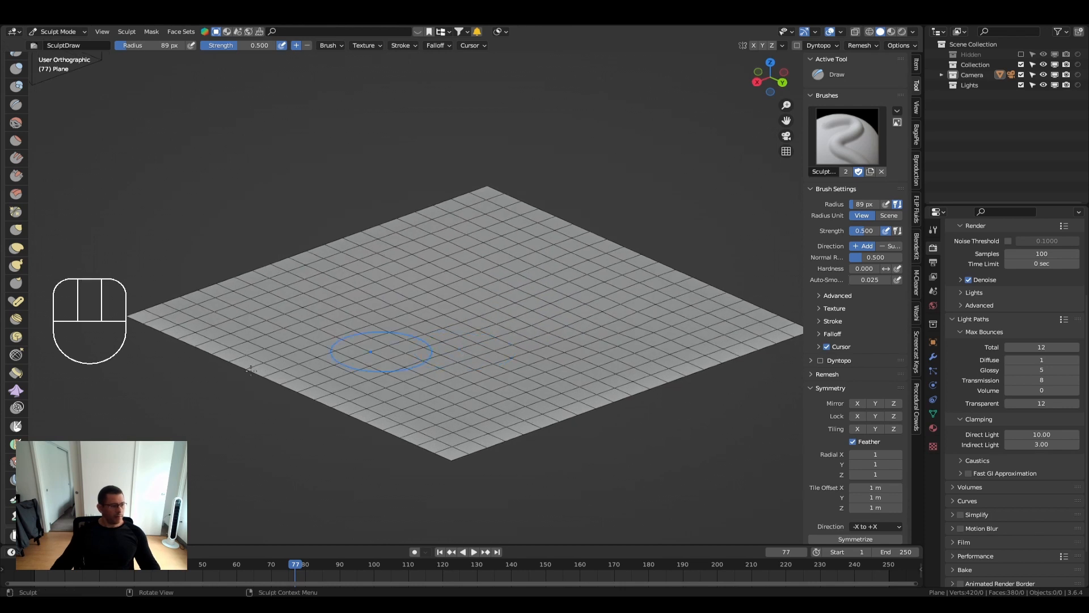
# Try the Pose brush with an 89 px radius on the plane's middle and far corner, undoing each stroke
pyautogui.click(16, 304)
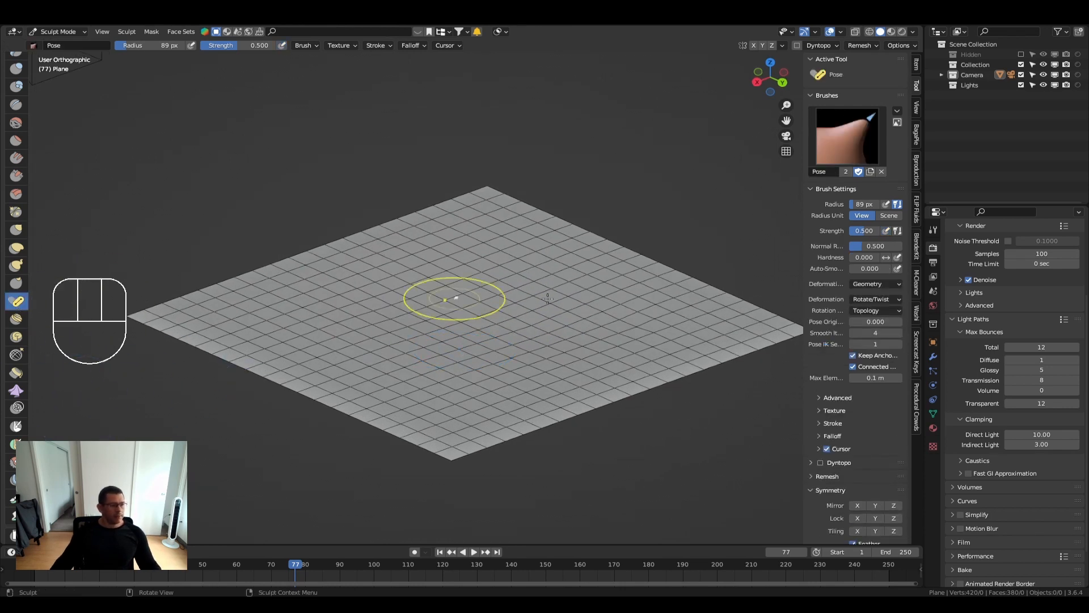
pyautogui.moveTo(515, 304)
pyautogui.mouseDown()
pyautogui.moveTo(703, 324)
pyautogui.moveTo(618, 328)
pyautogui.mouseUp()
pyautogui.hotkey('ctrl', 'z')
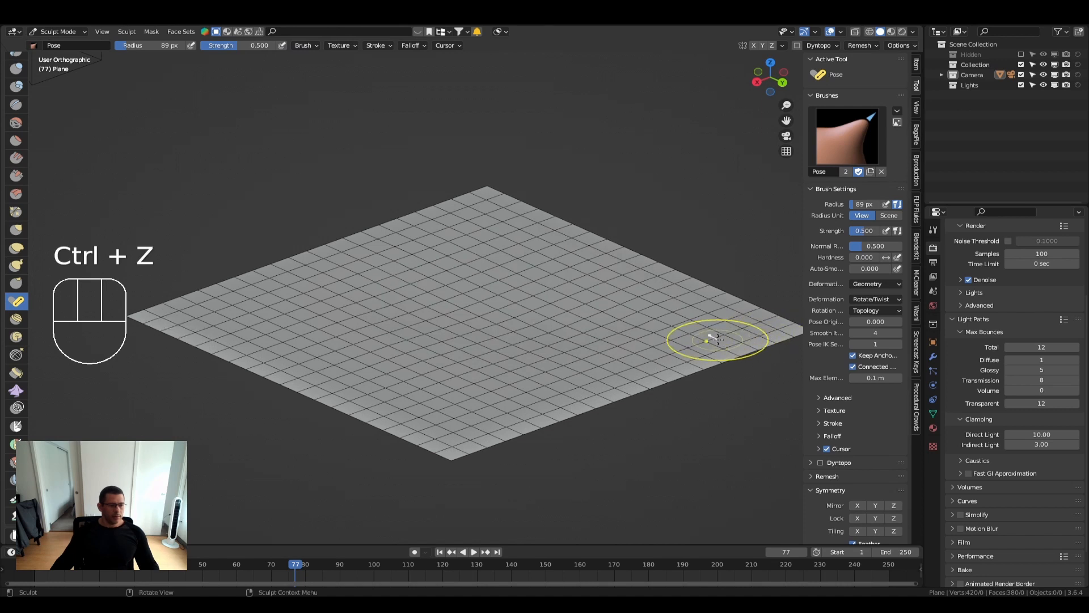
pyautogui.moveTo(709, 335); pyautogui.dragTo(757, 330, button='middle')
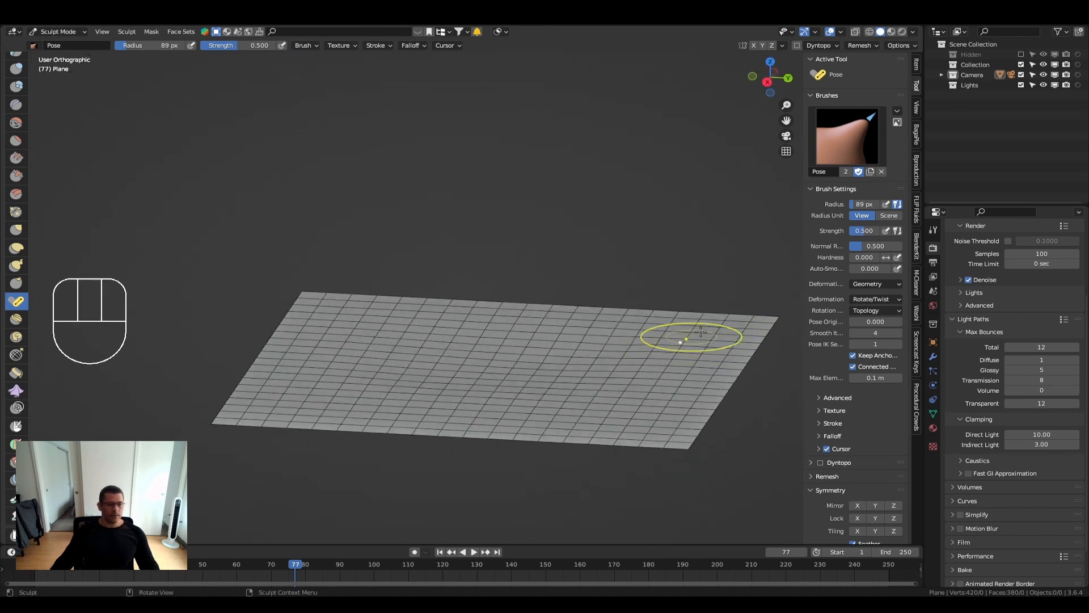
pyautogui.moveTo(786, 317)
pyautogui.mouseDown()
pyautogui.moveTo(789, 331)
pyautogui.moveTo(760, 309)
pyautogui.moveTo(775, 323)
pyautogui.moveTo(712, 323)
pyautogui.mouseUp()
pyautogui.hotkey('ctrl', 'z')
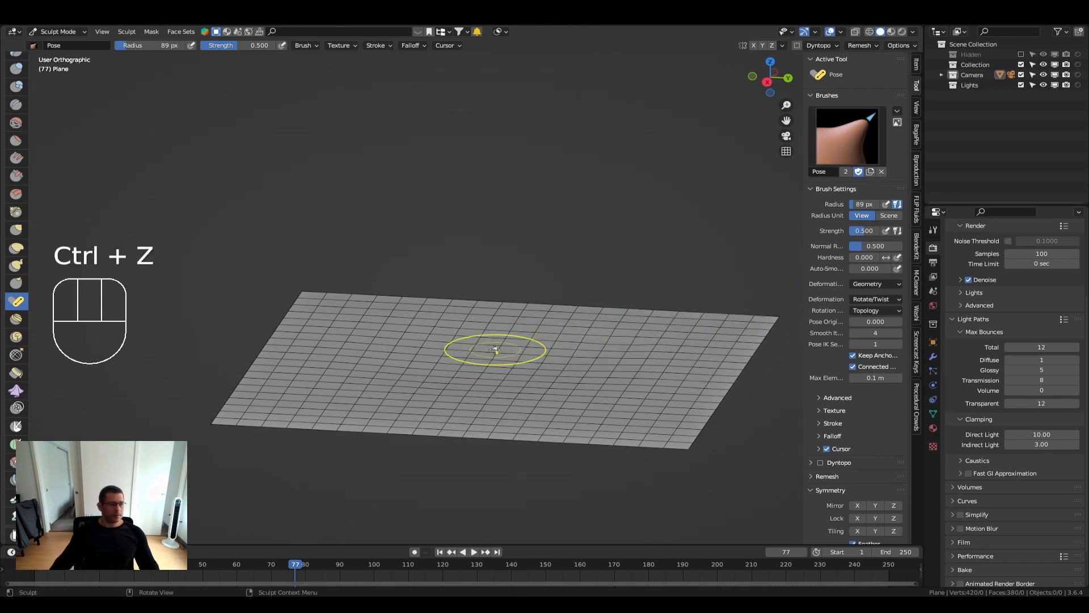
# Try a Pose brush stroke with a 319 px radius, undo it, and set the radius back to 89 px
pyautogui.moveTo(426, 309); pyautogui.dragTo(392, 310, button='middle')
pyautogui.keyDown('shift'); pyautogui.moveTo(308, 326); pyautogui.dragTo(364, 315, button='middle'); pyautogui.keyUp('shift')
pyautogui.moveTo(139, 51); pyautogui.dragTo(188, 51)
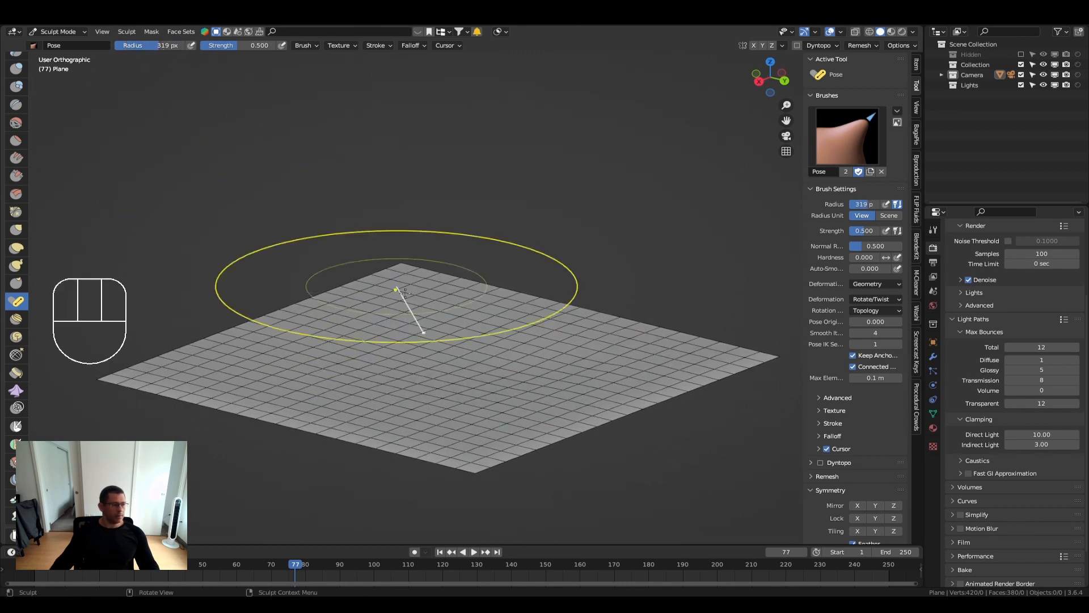
pyautogui.moveTo(622, 350)
pyautogui.mouseDown()
pyautogui.moveTo(623, 397)
pyautogui.moveTo(583, 270)
pyautogui.mouseUp()
pyautogui.hotkey('ctrl', 'z')
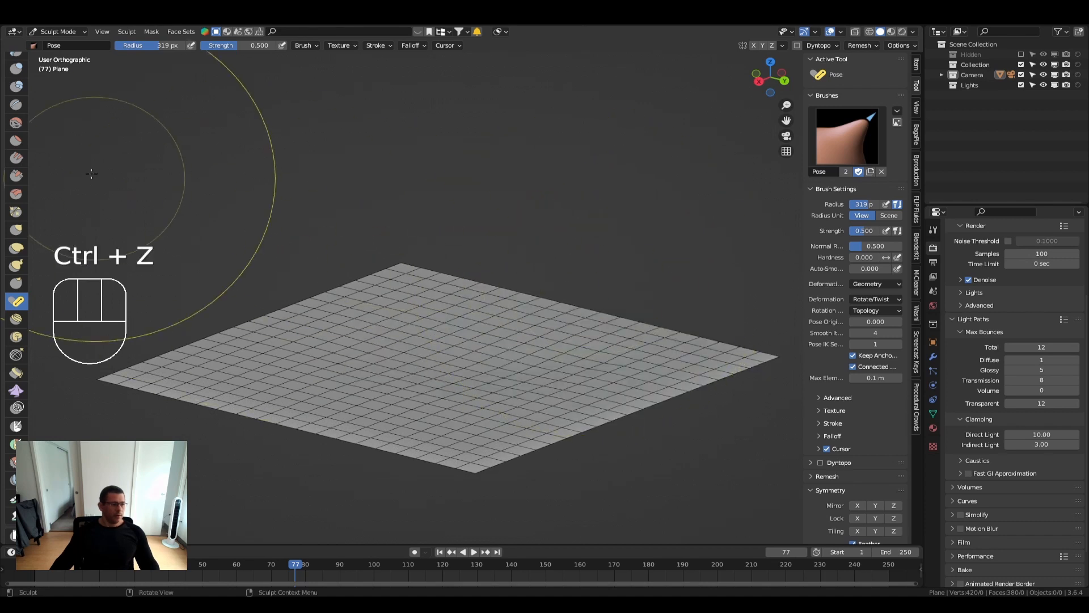
pyautogui.moveTo(158, 50); pyautogui.dragTo(159, 45)
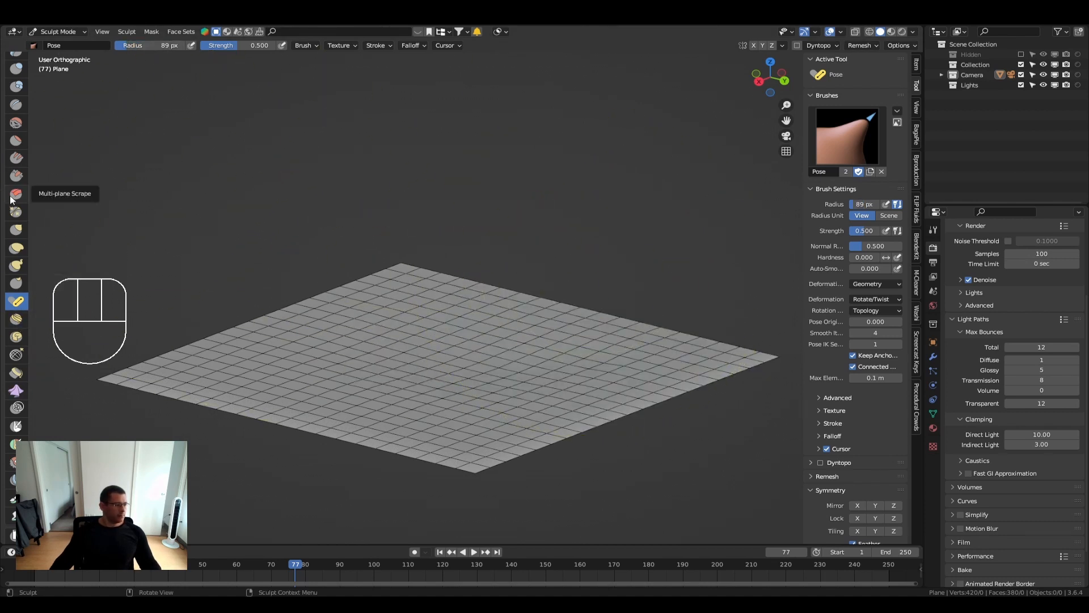
# Switch to the Grab brush, try a small pull near the plane's back edge, and undo it
pyautogui.click(16, 229)
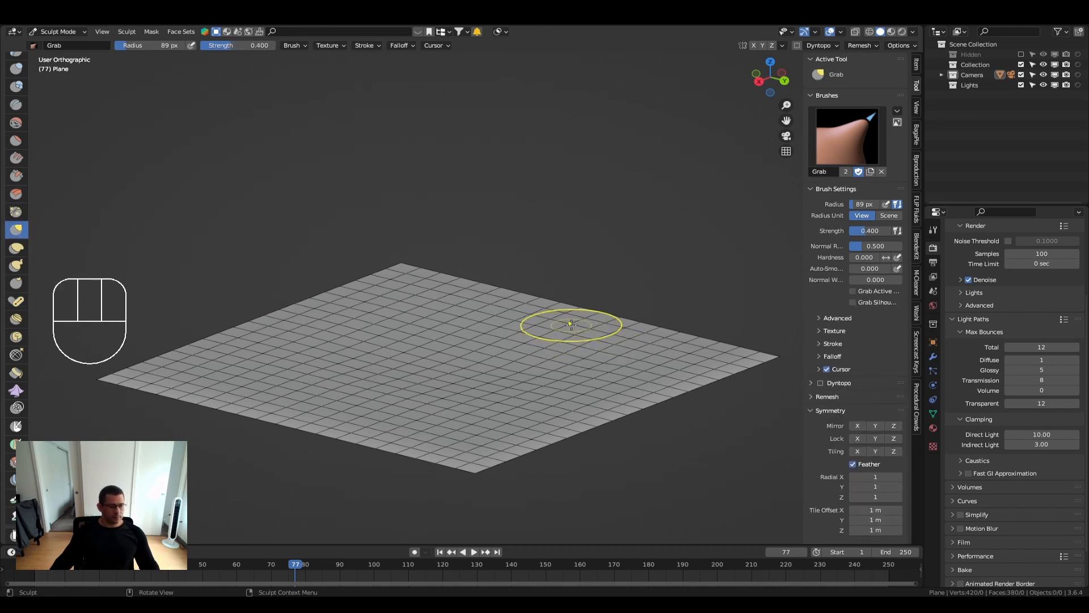
pyautogui.moveTo(571, 324)
pyautogui.mouseDown()
pyautogui.moveTo(572, 304)
pyautogui.moveTo(567, 313)
pyautogui.mouseUp()
pyautogui.hotkey('ctrl', 'z')
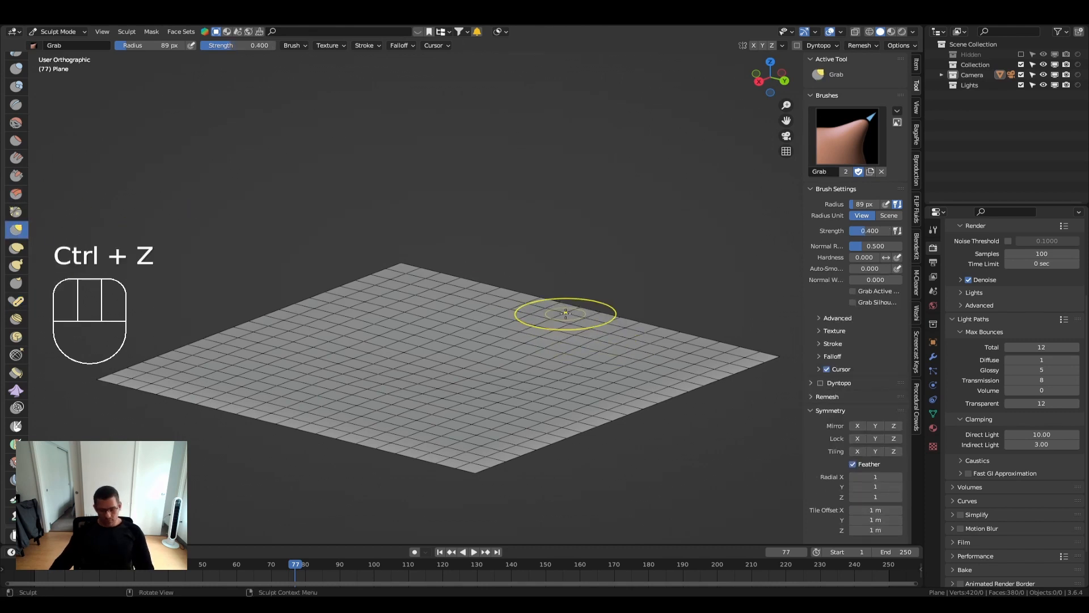
# Enlarge the Grab brush and step its radius repeatedly down and up to try different sizes
pyautogui.press(']')
pyautogui.press(']')
pyautogui.press(']')
pyautogui.press(']')
pyautogui.press(']')
pyautogui.press(']')
pyautogui.press('[')
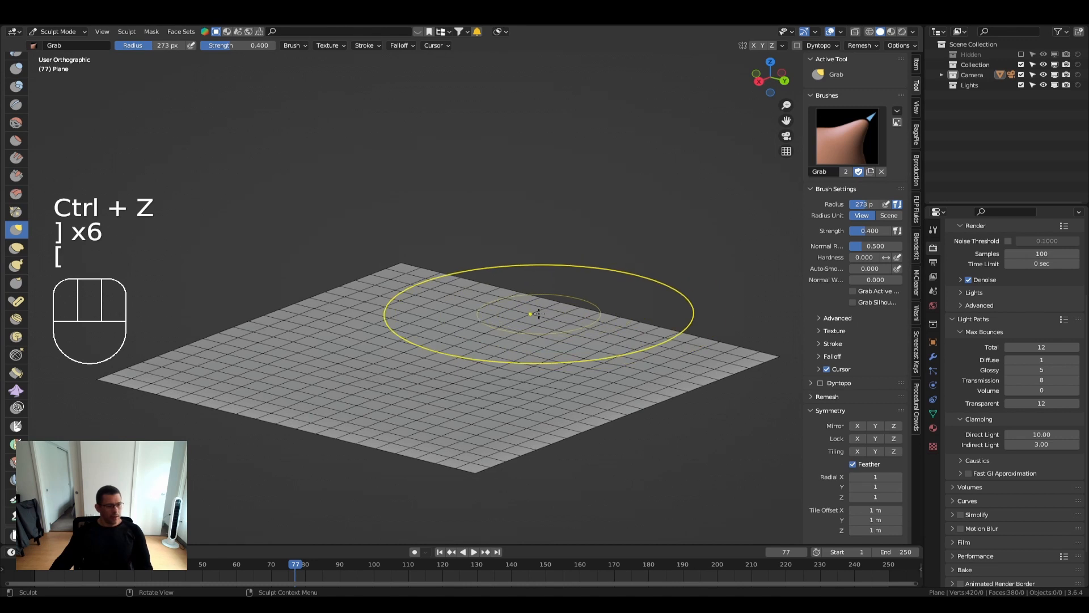
pyautogui.press('[')
pyautogui.press('[')
pyautogui.press('[')
pyautogui.press('[')
pyautogui.press(']')
pyautogui.press(']')
pyautogui.press(']')
pyautogui.press(']')
pyautogui.press(']')
pyautogui.press(']')
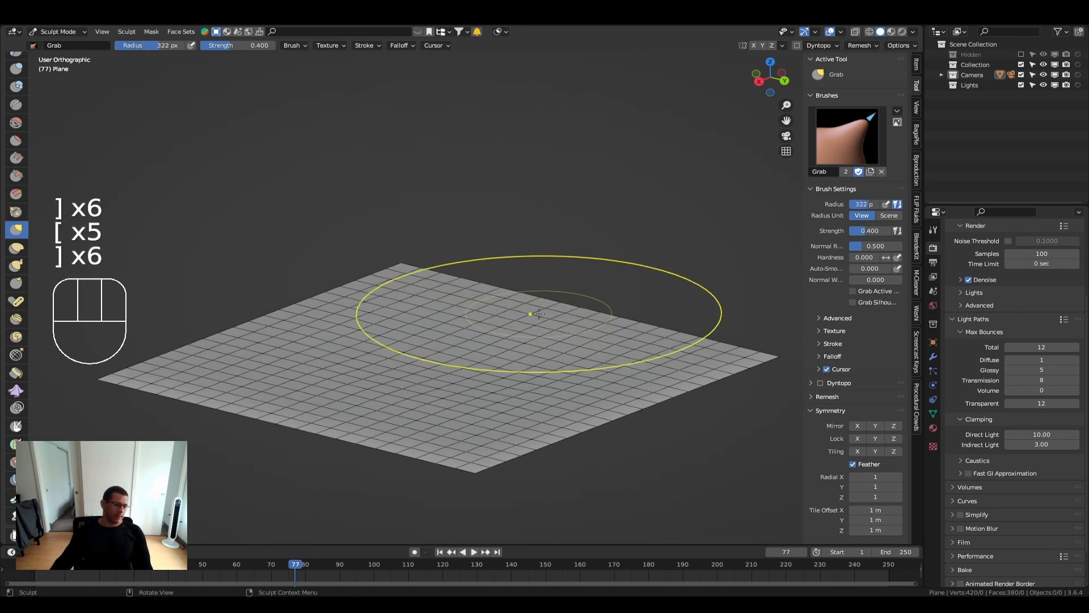
pyautogui.press('[')
pyautogui.press('[')
pyautogui.press('[')
pyautogui.press('[')
pyautogui.press('[')
pyautogui.press(']')
pyautogui.press(']')
pyautogui.press(']')
pyautogui.press(']')
pyautogui.press(']')
pyautogui.press(']')
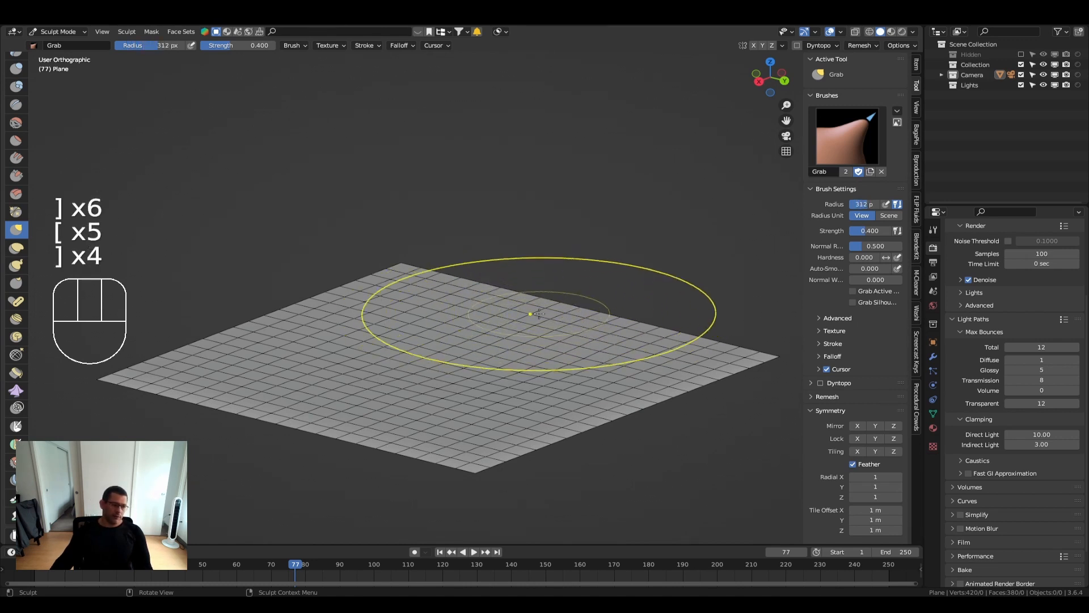
pyautogui.press('[')
pyautogui.press('[')
pyautogui.press('[')
pyautogui.press('[')
# Grab a broad hill upward near the plane's back edge, and pull the back corner down with a 224 px radius
pyautogui.moveTo(538, 313); pyautogui.dragTo(540, 264)
pyautogui.press('[')
pyautogui.press('[')
pyautogui.press('[')
pyautogui.moveTo(395, 277); pyautogui.dragTo(399, 294)
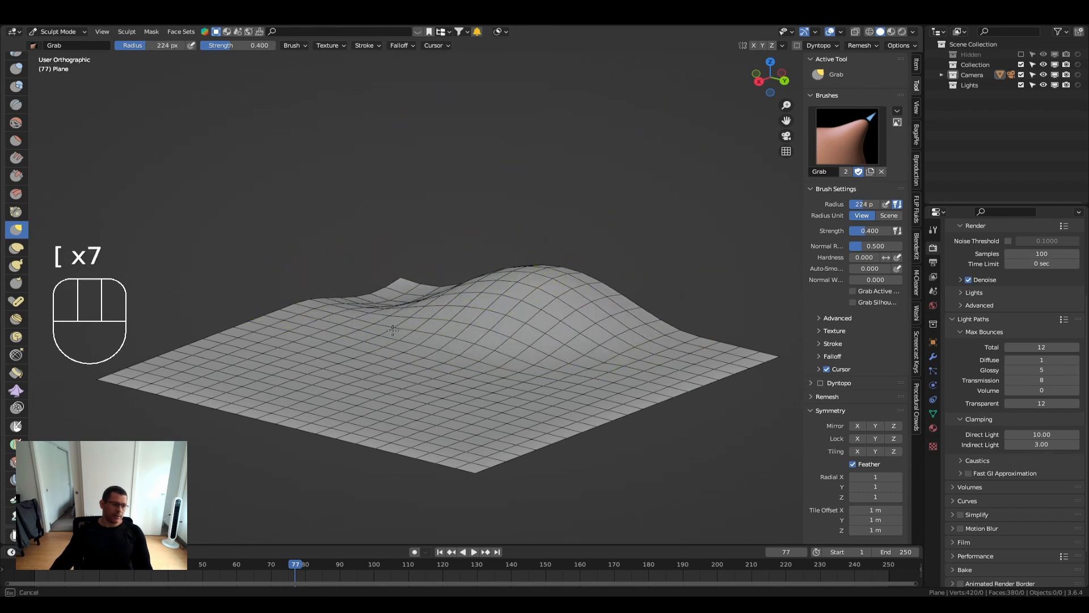
# Enlarge the Grab brush's radius to 305 px and raise the plane's side corner next to the hill
pyautogui.press(']')
pyautogui.press(']')
pyautogui.press(']')
pyautogui.moveTo(679, 376); pyautogui.dragTo(685, 366)
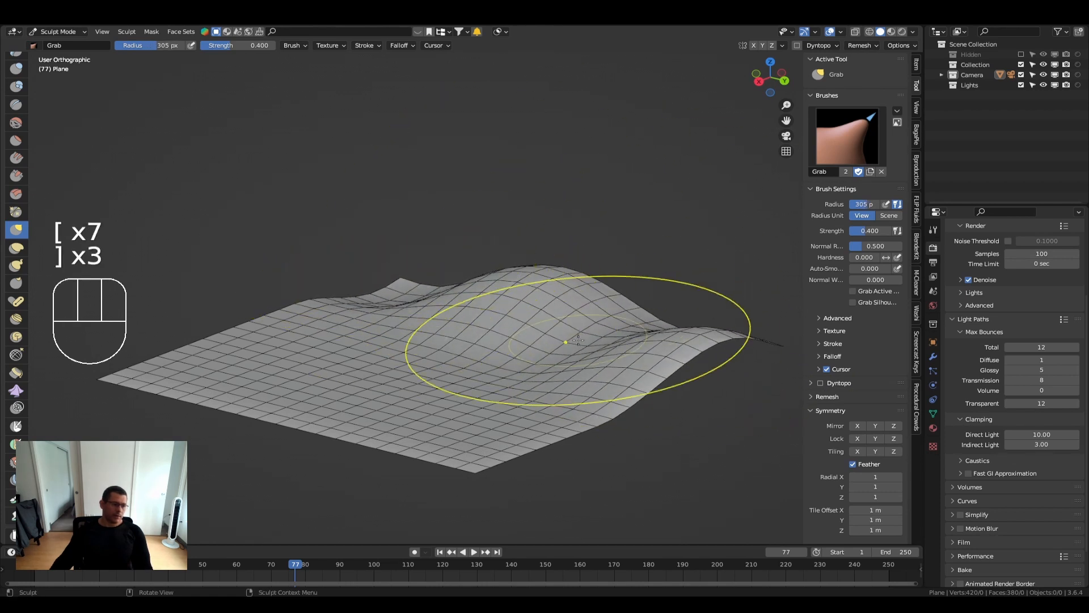
# Reduce the Grab brush's radius to 178 px and reshape the near slope of the hill
pyautogui.press('[')
pyautogui.press('[')
pyautogui.press('[')
pyautogui.press('[')
pyautogui.press('[')
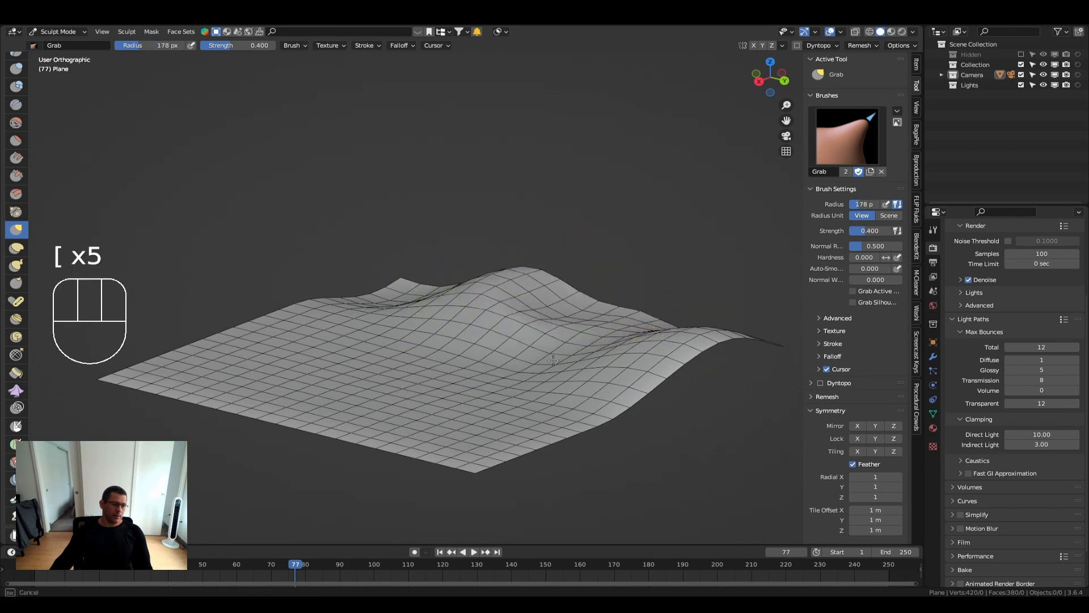
# Undo the last five sculpting strokes on the plane
pyautogui.hotkey('ctrl', 'z')
pyautogui.hotkey('ctrl', 'z')
pyautogui.hotkey('ctrl', 'z')
pyautogui.hotkey('ctrl', 'z')
pyautogui.hotkey('ctrl', 'z')
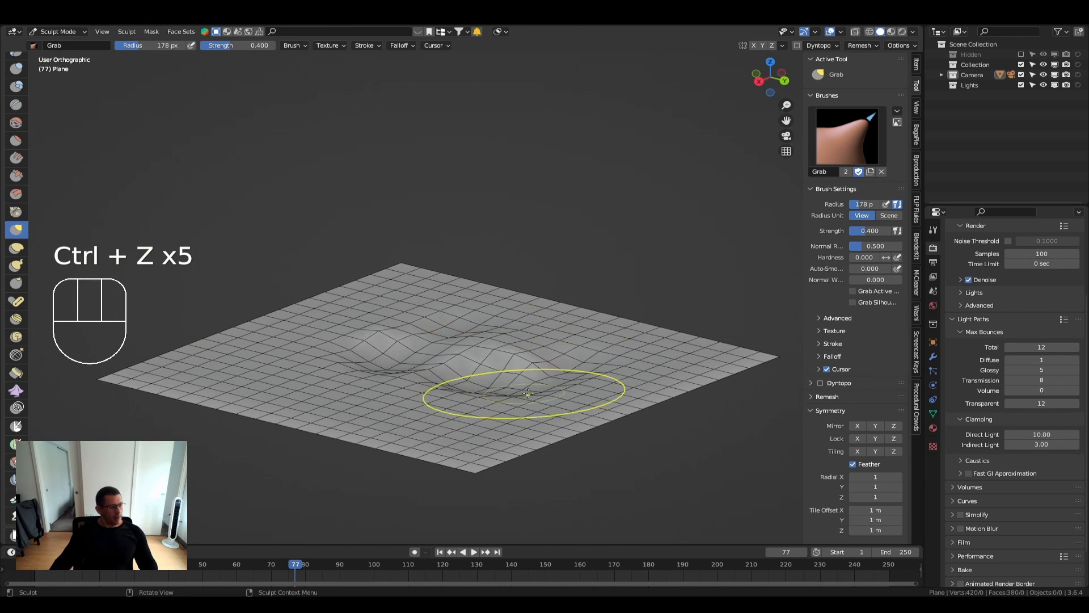
# Undo the remaining Grab strokes on the plane and switch to the Cloth brush
pyautogui.moveTo(522, 388)
pyautogui.mouseDown()
pyautogui.moveTo(513, 352)
pyautogui.moveTo(471, 361)
pyautogui.moveTo(511, 371)
pyautogui.moveTo(493, 386)
pyautogui.mouseUp()
pyautogui.hotkey('ctrl', 'z')
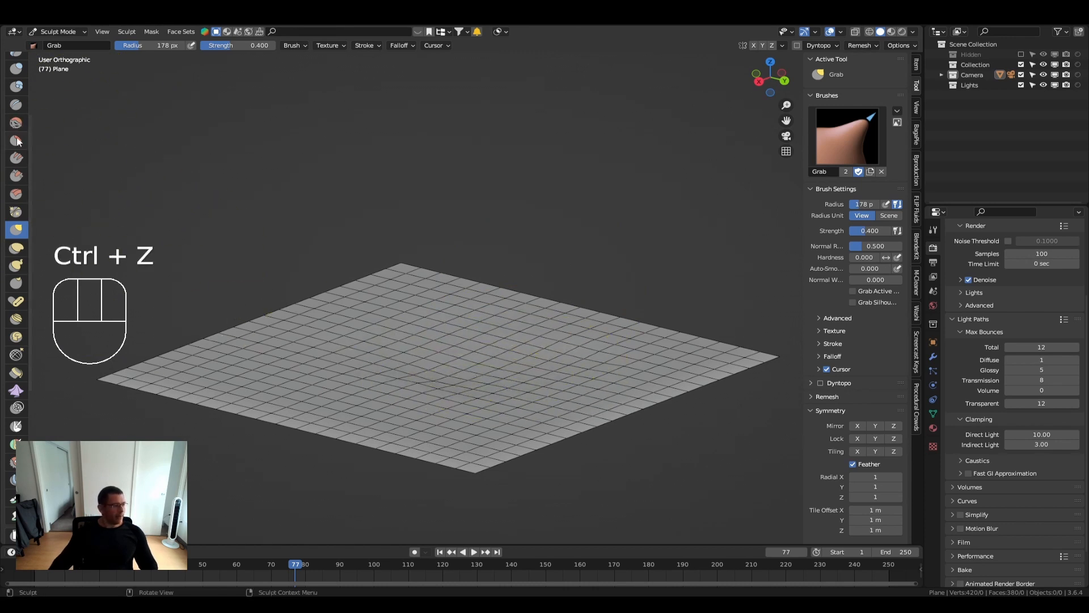
pyautogui.scroll(5, 18, 147)
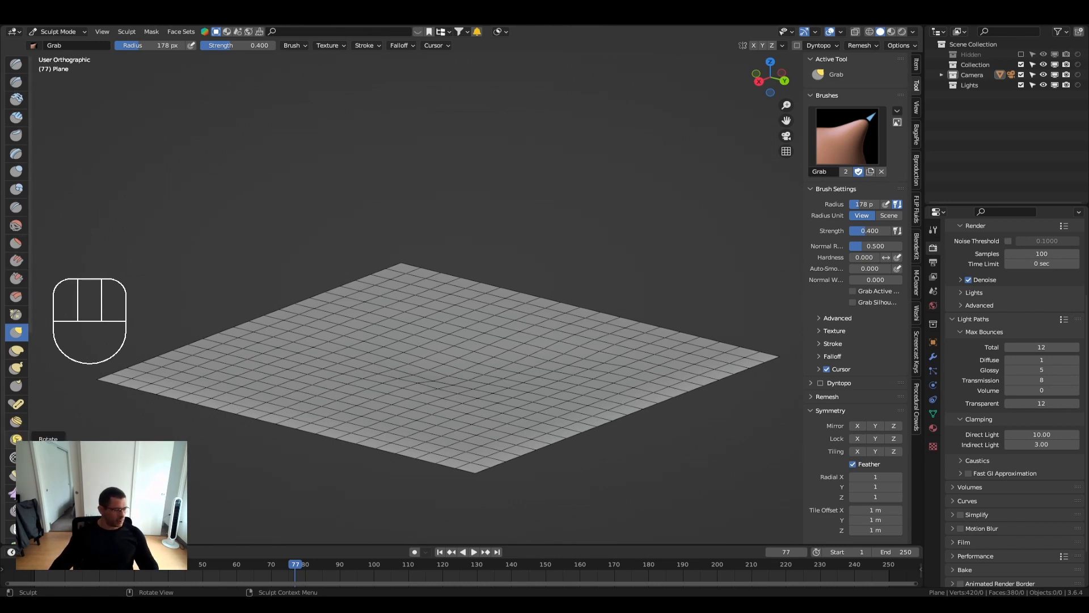
pyautogui.scroll(-4, 16, 438)
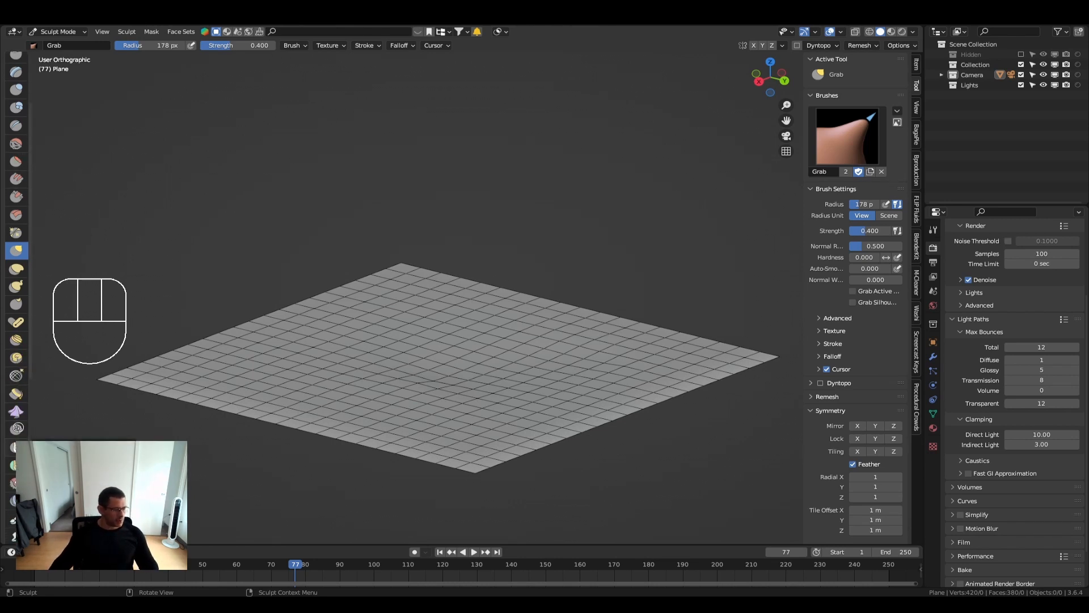
pyautogui.click(16, 412)
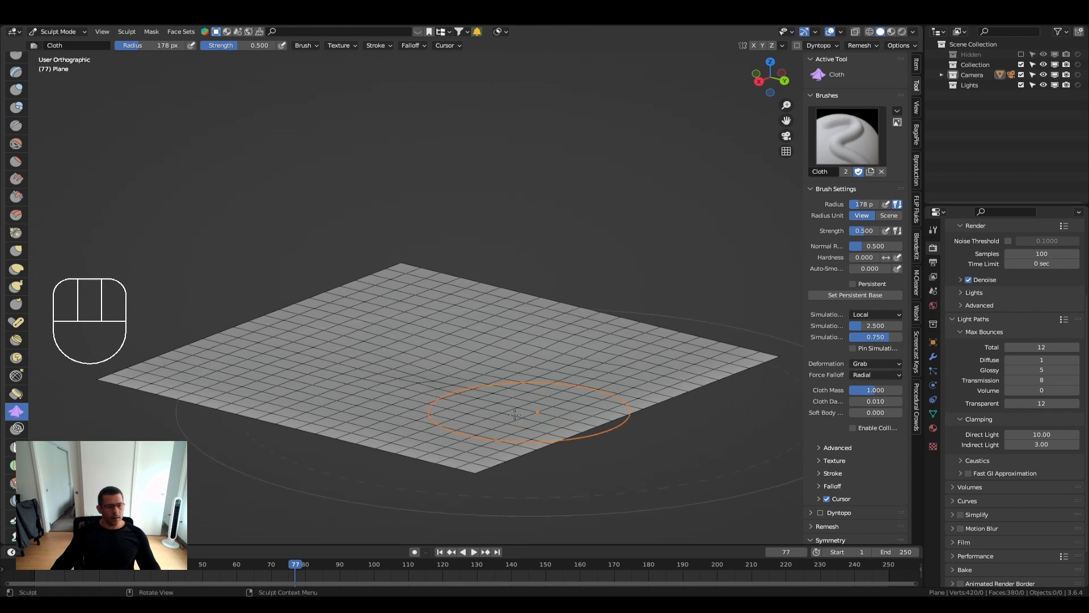
# Pull the plane's side corners and near corner inward with the Cloth brush in Grab deformation to crumple it into folds
pyautogui.scroll(-2, 515, 414)
pyautogui.moveTo(638, 384); pyautogui.dragTo(397, 387)
pyautogui.scroll(3, 383, 385)
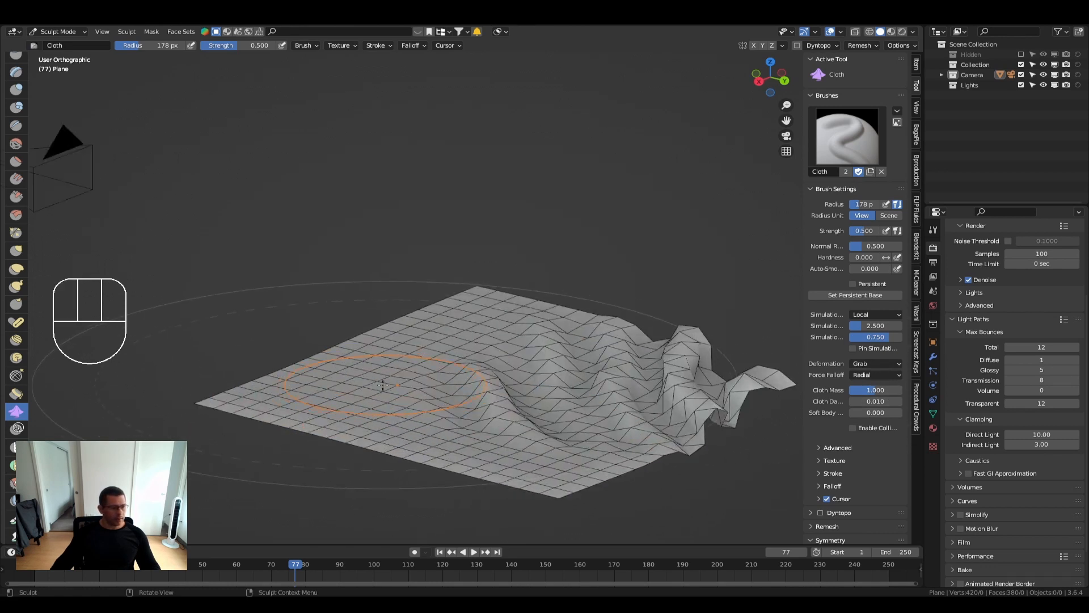
pyautogui.scroll(-1, 289, 388)
pyautogui.moveTo(289, 388); pyautogui.dragTo(485, 324)
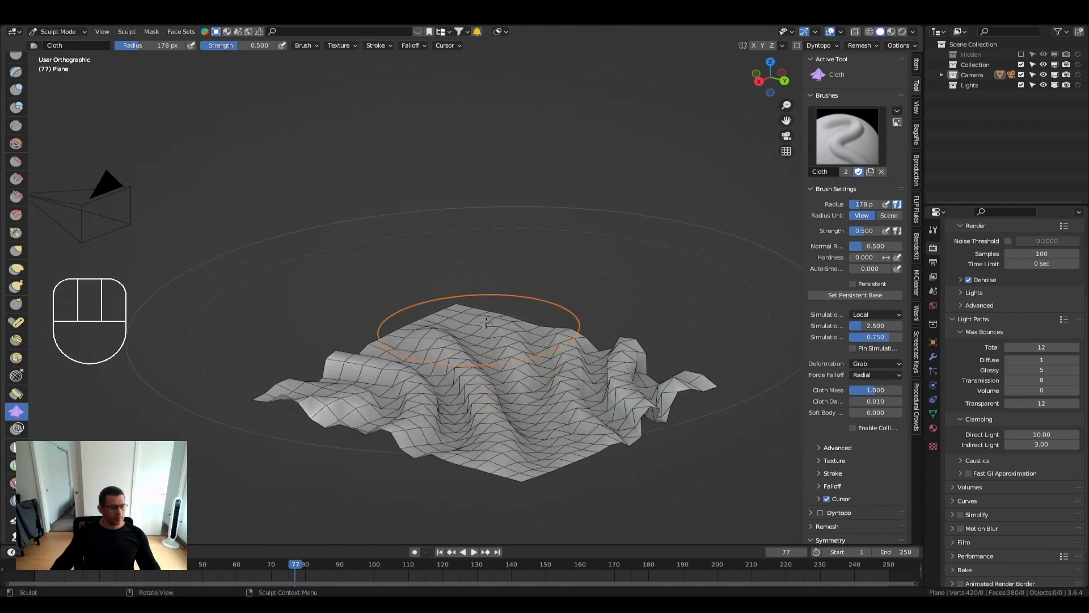
pyautogui.moveTo(535, 474); pyautogui.dragTo(527, 454)
# Turn off the wireframe overlay and view the cloth folds from a higher angle
pyautogui.press('q')
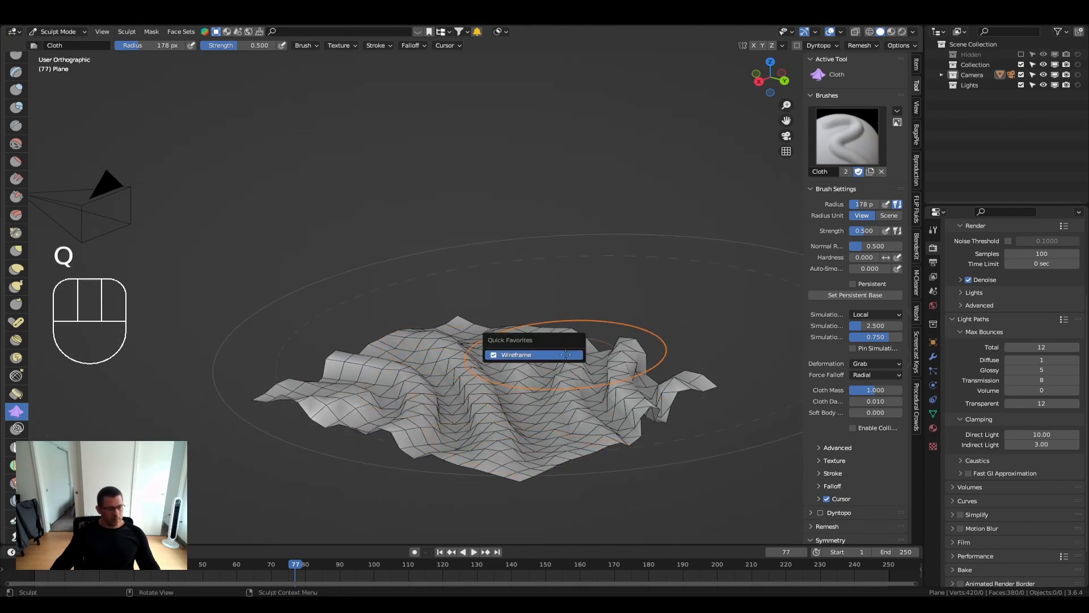
pyautogui.click(566, 353)
pyautogui.moveTo(566, 354); pyautogui.dragTo(545, 385, button='middle')
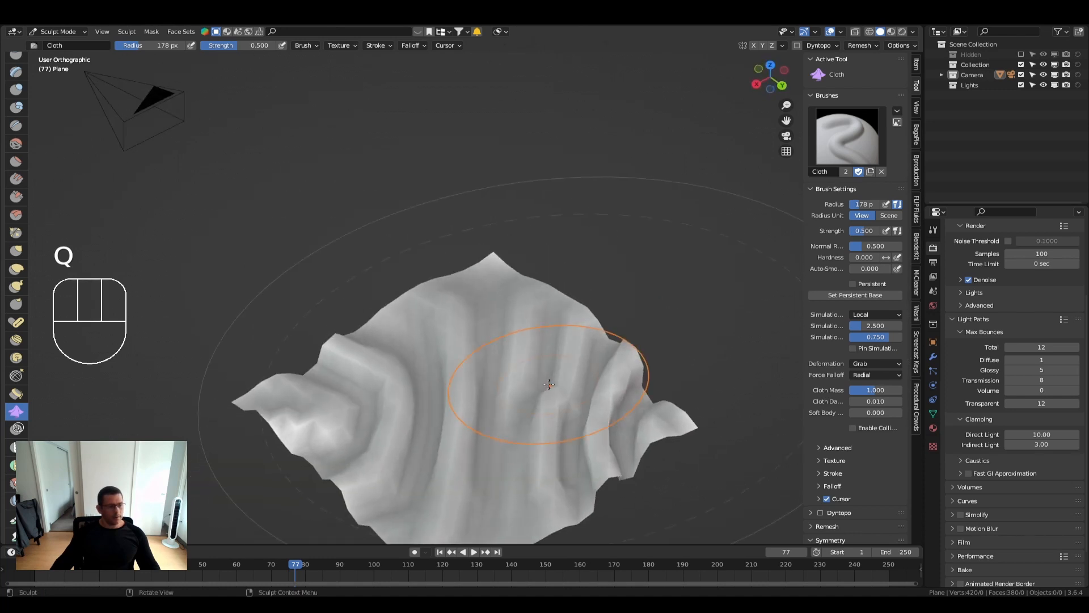
# Undo all the Cloth brush strokes on the plane
pyautogui.hotkey('ctrl', 'z')
pyautogui.hotkey('ctrl', 'z')
pyautogui.hotkey('ctrl', 'z')
pyautogui.hotkey('ctrl', 'z')
pyautogui.hotkey('ctrl', 'z')
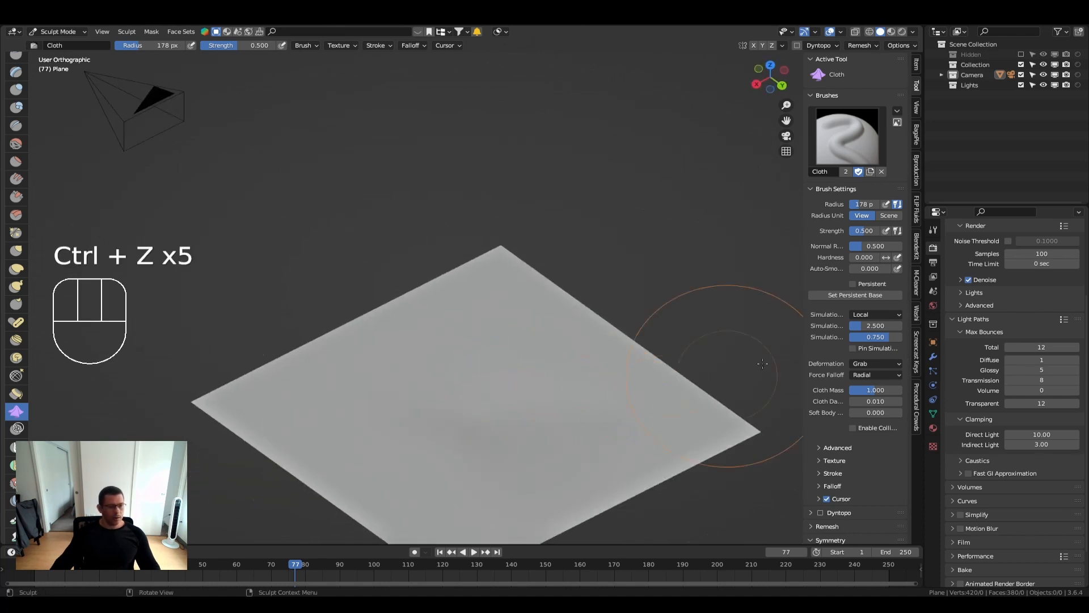
# Try the Cloth brush's Push deformation with strokes across the plane, and undo them
pyautogui.click(882, 365)
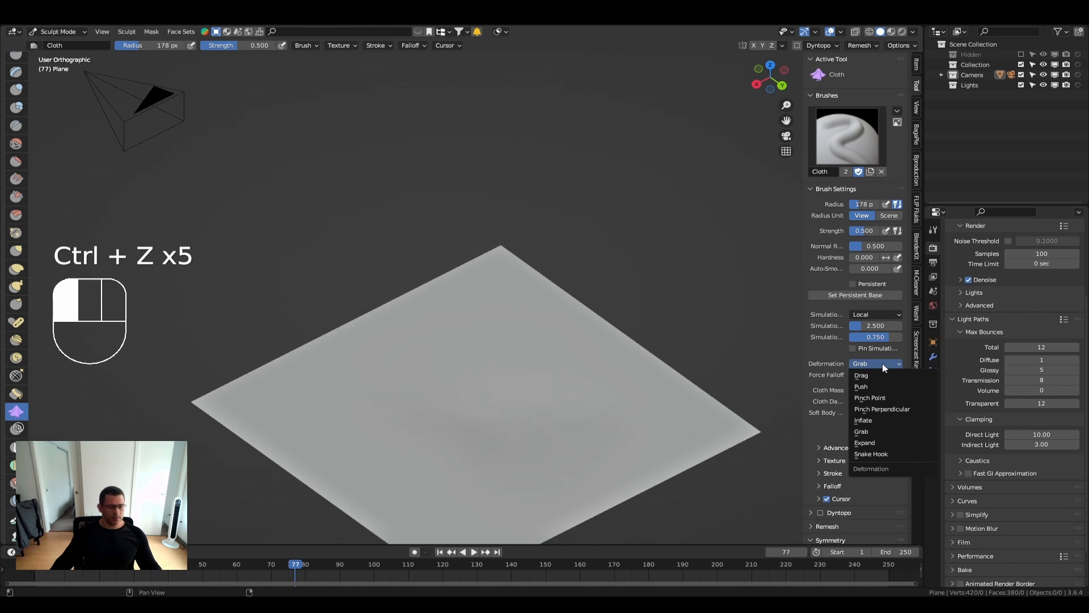
pyautogui.click(861, 386)
pyautogui.moveTo(493, 376); pyautogui.dragTo(513, 369, button='middle')
pyautogui.moveTo(484, 386); pyautogui.dragTo(488, 355)
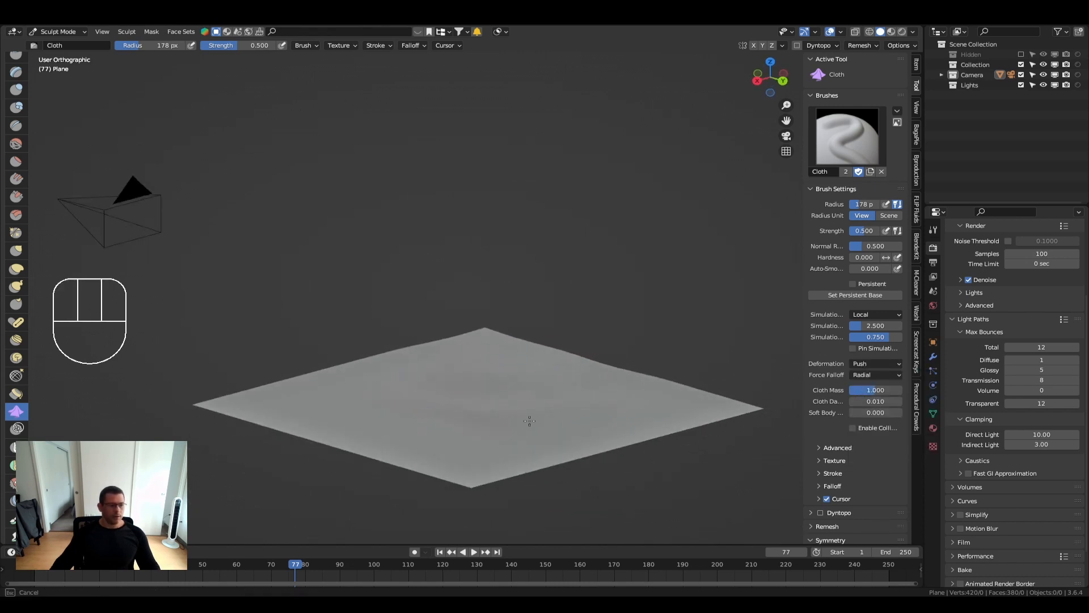
pyautogui.moveTo(529, 420); pyautogui.dragTo(590, 414)
pyautogui.hotkey('ctrl', 'z')
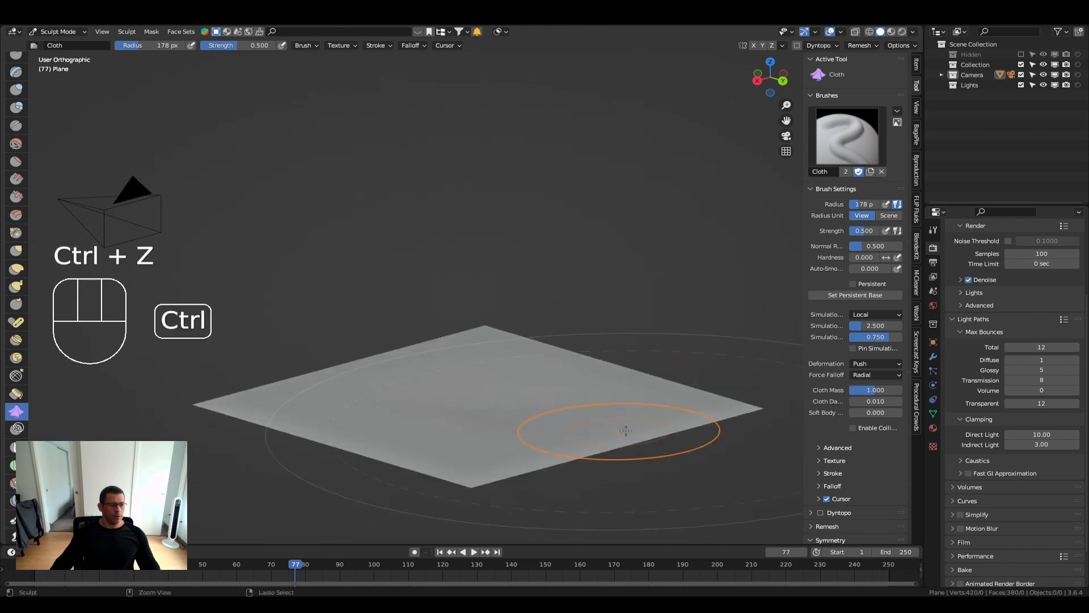
# Try the Cloth brush's Snake Hook deformation near the plane's side corner, and undo the stroke
pyautogui.click(878, 366)
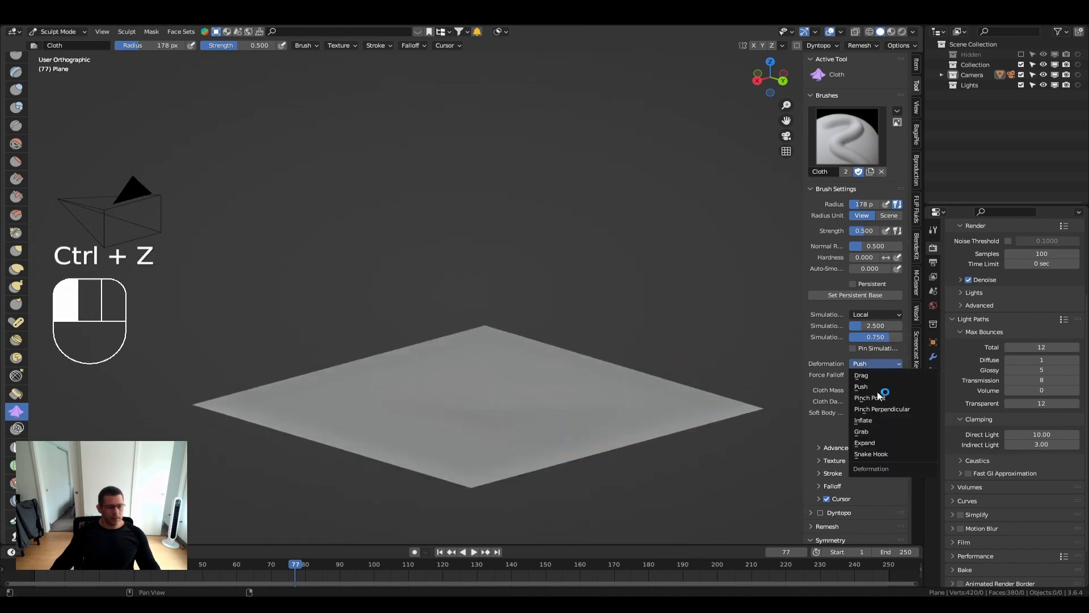
pyautogui.click(886, 456)
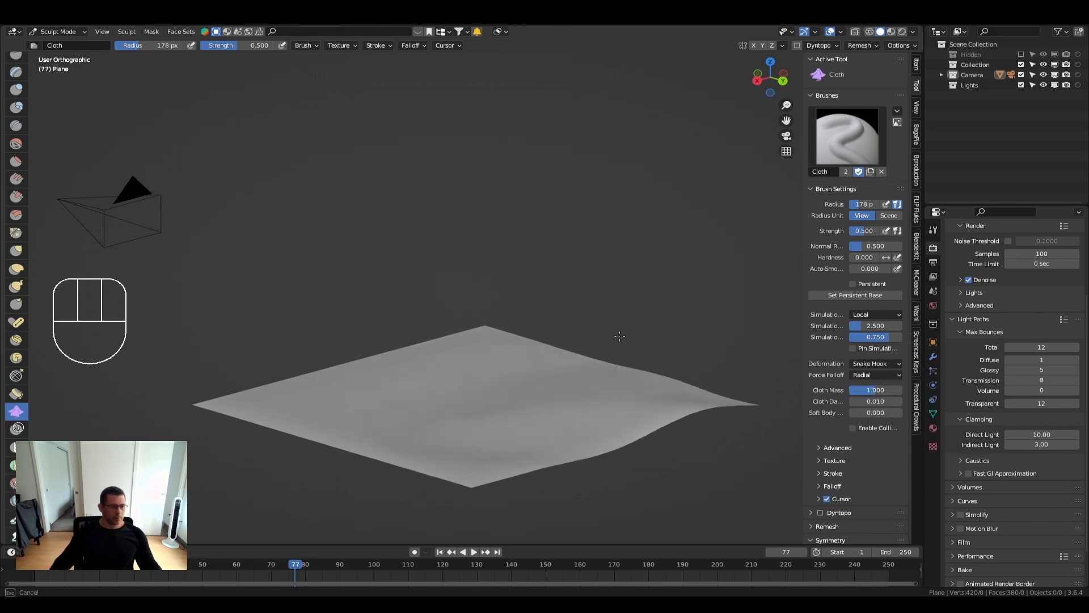
pyautogui.hotkey('ctrl', 'z')
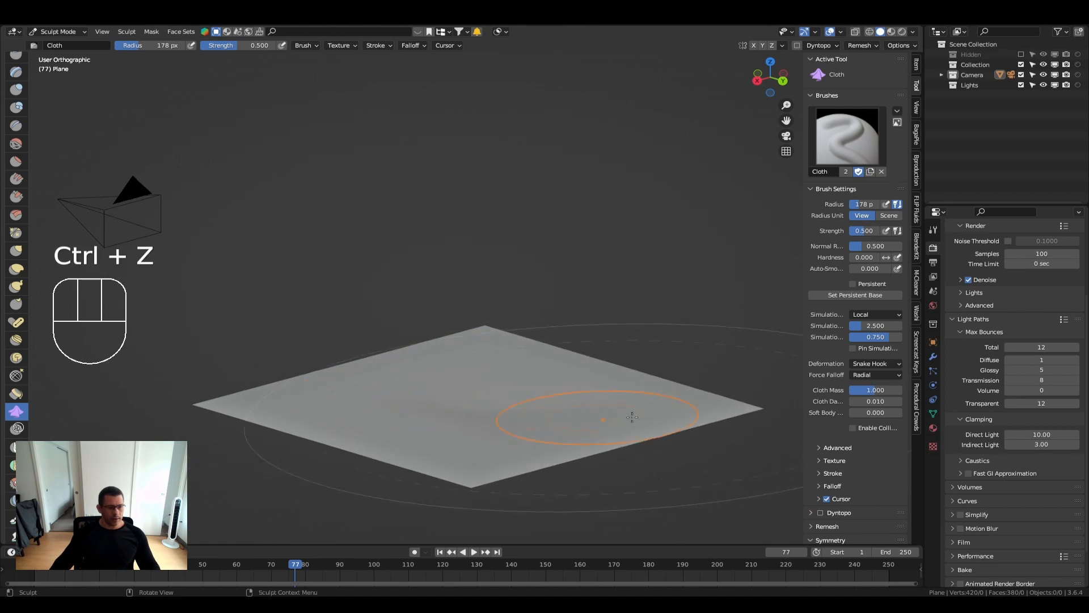
# Set the Cloth brush's deformation to Pinch Point and try a stroke at the plane's side corner
pyautogui.click(868, 363)
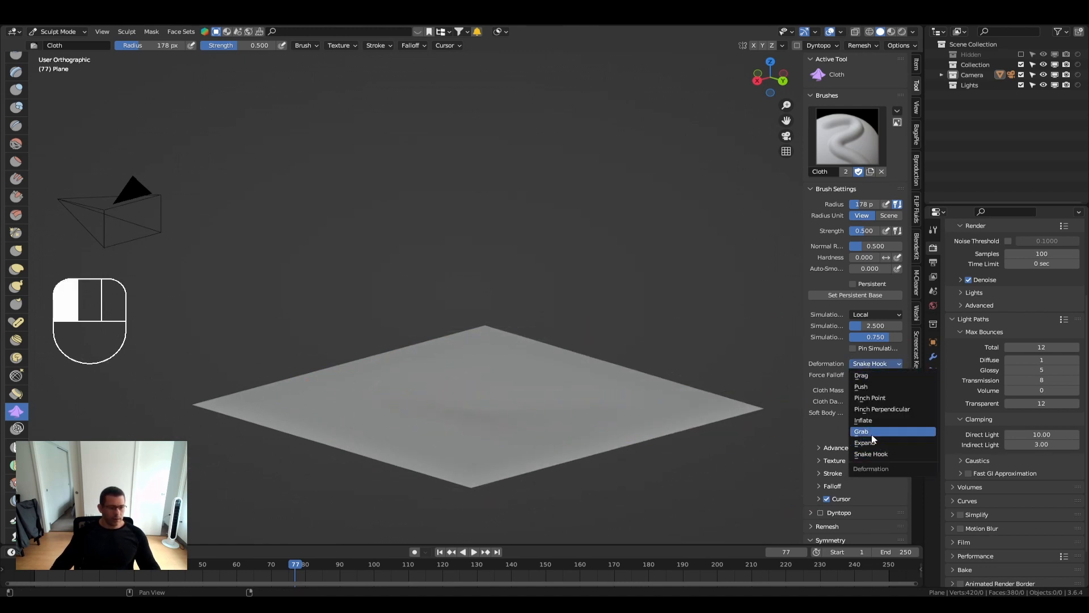
pyautogui.click(882, 399)
pyautogui.moveTo(725, 404); pyautogui.dragTo(731, 406)
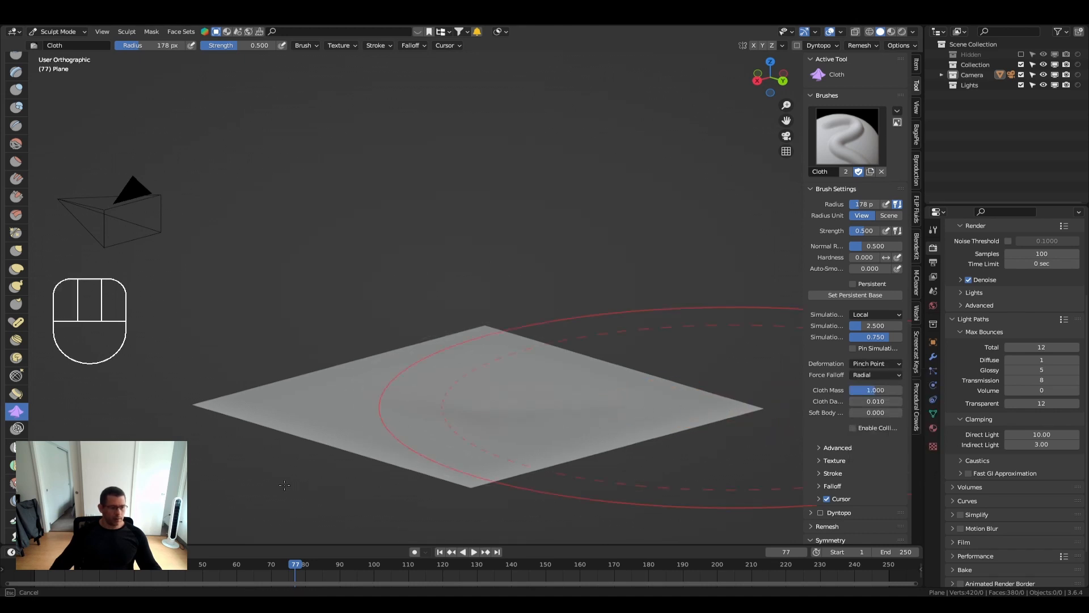
# Set the Cloth brush's deformation to Drag, try strokes across the plane, and undo them
pyautogui.click(879, 364)
pyautogui.click(875, 379)
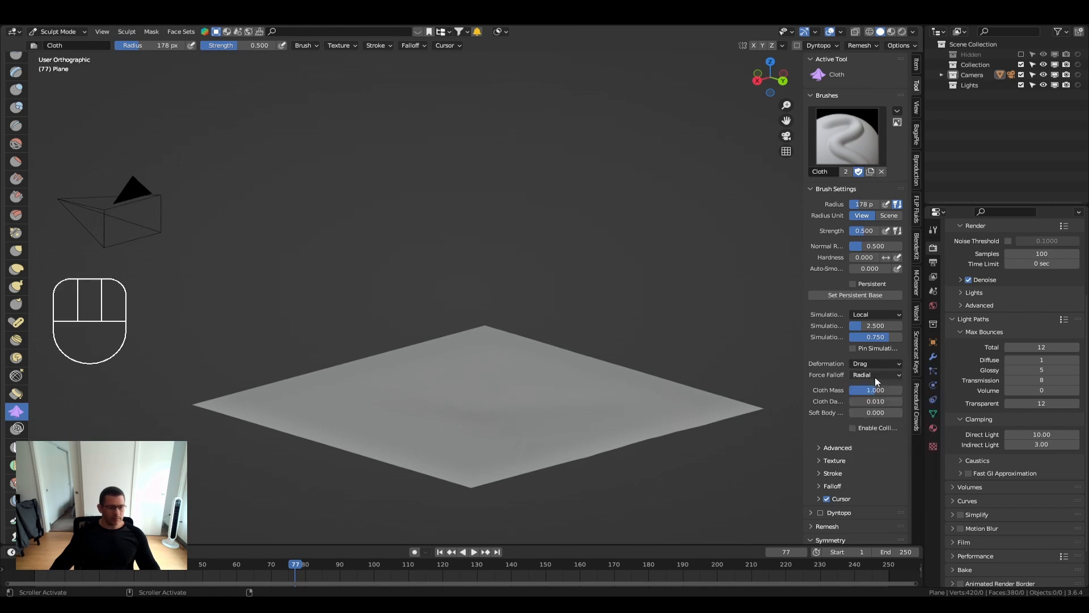
pyautogui.moveTo(415, 370); pyautogui.dragTo(415, 370)
pyautogui.moveTo(840, 393)
pyautogui.mouseDown()
pyautogui.moveTo(3, 413)
pyautogui.moveTo(2, 434)
pyautogui.mouseUp()
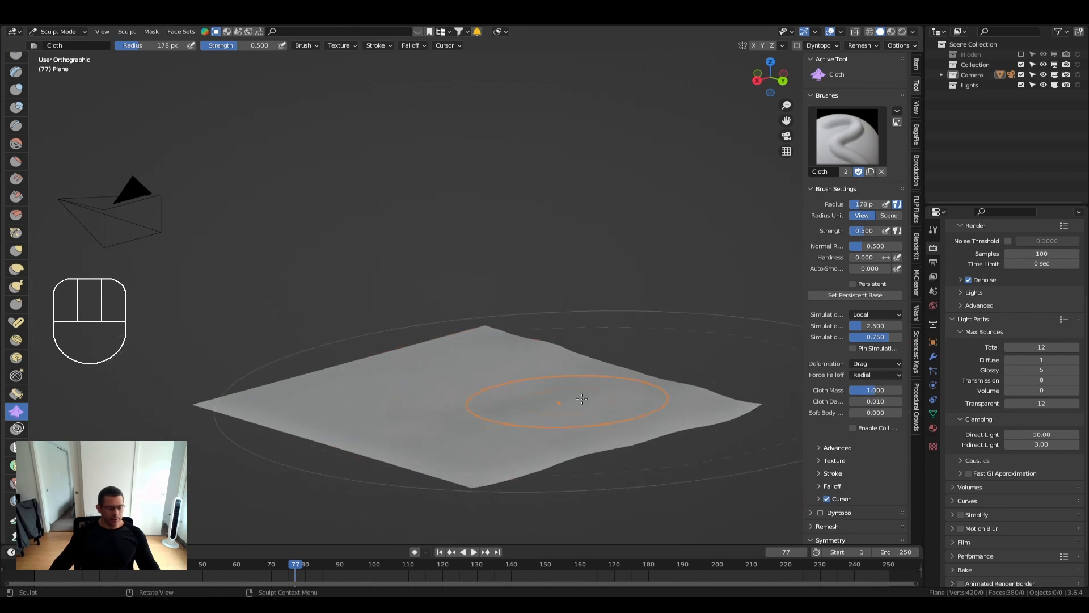
pyautogui.hotkey('ctrl', 'z')
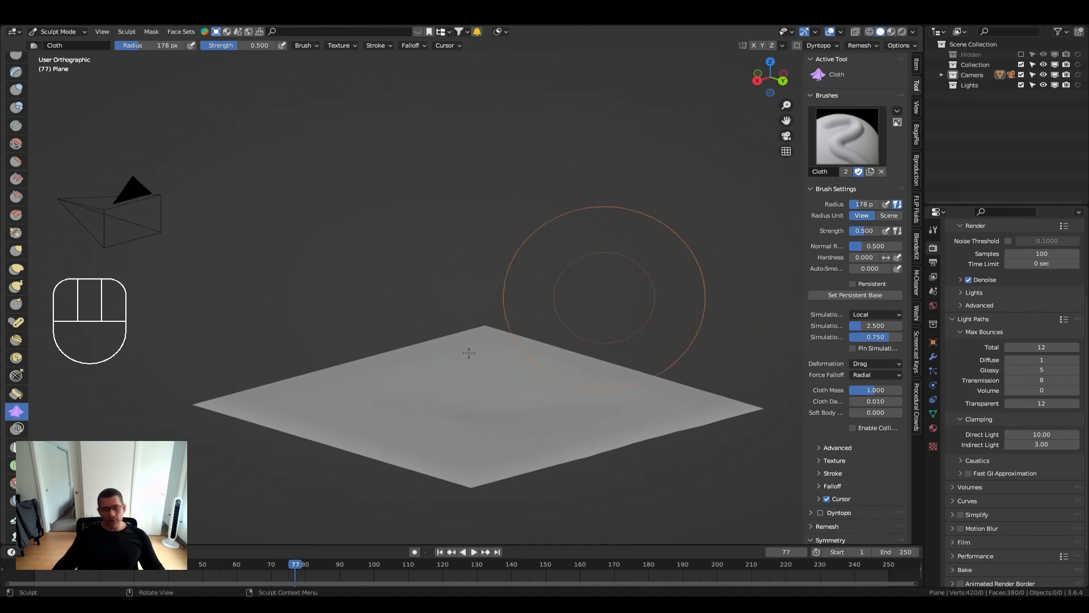
# Switch to the Mesh Filter tool and look through its filter types
pyautogui.scroll(-6, 10, 462)
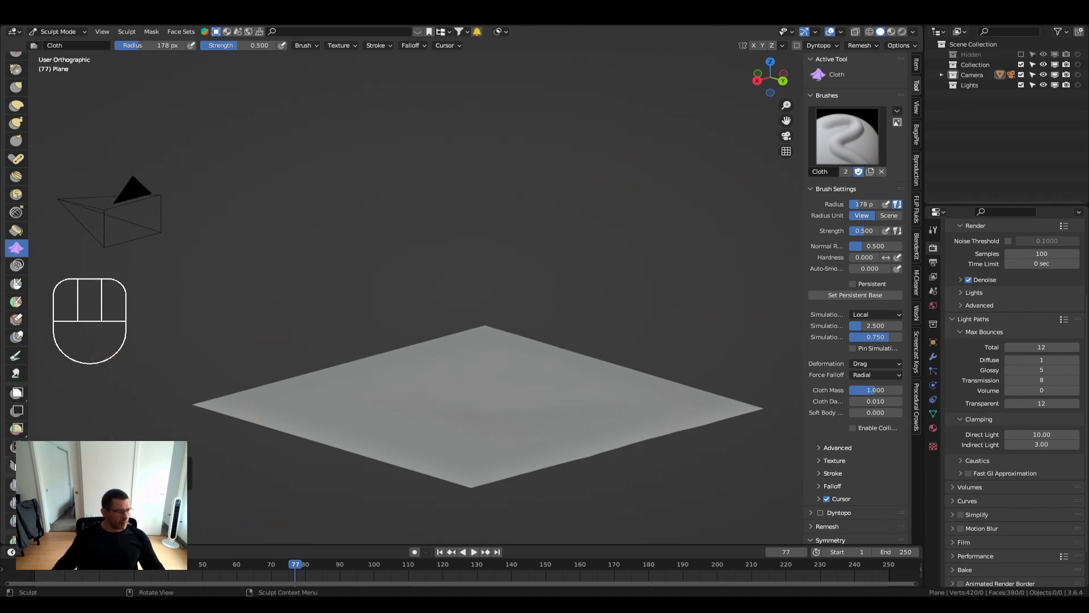
pyautogui.click(14, 488)
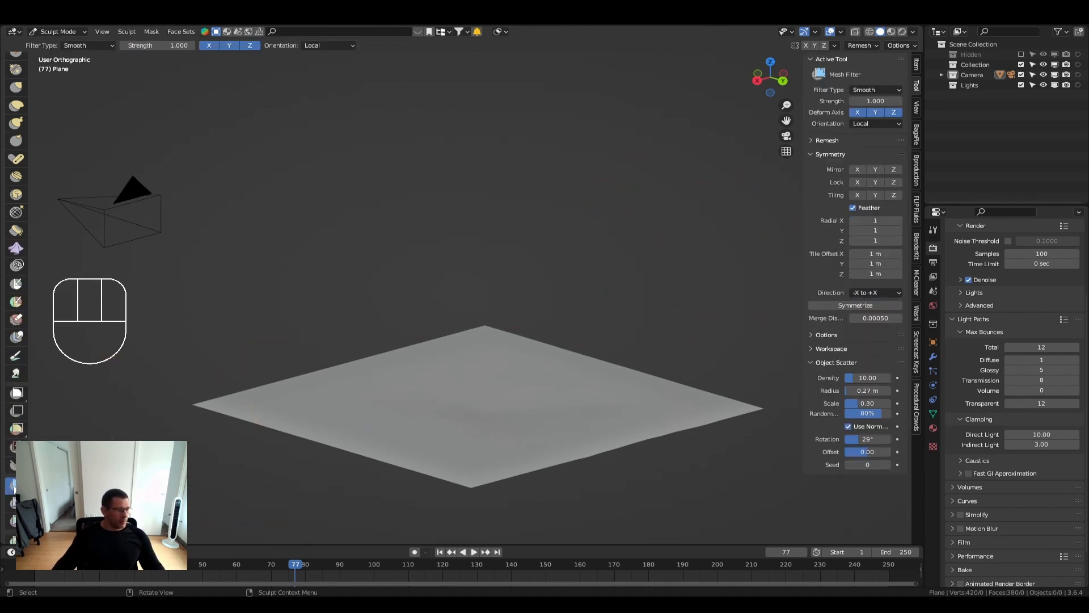
pyautogui.click(875, 90)
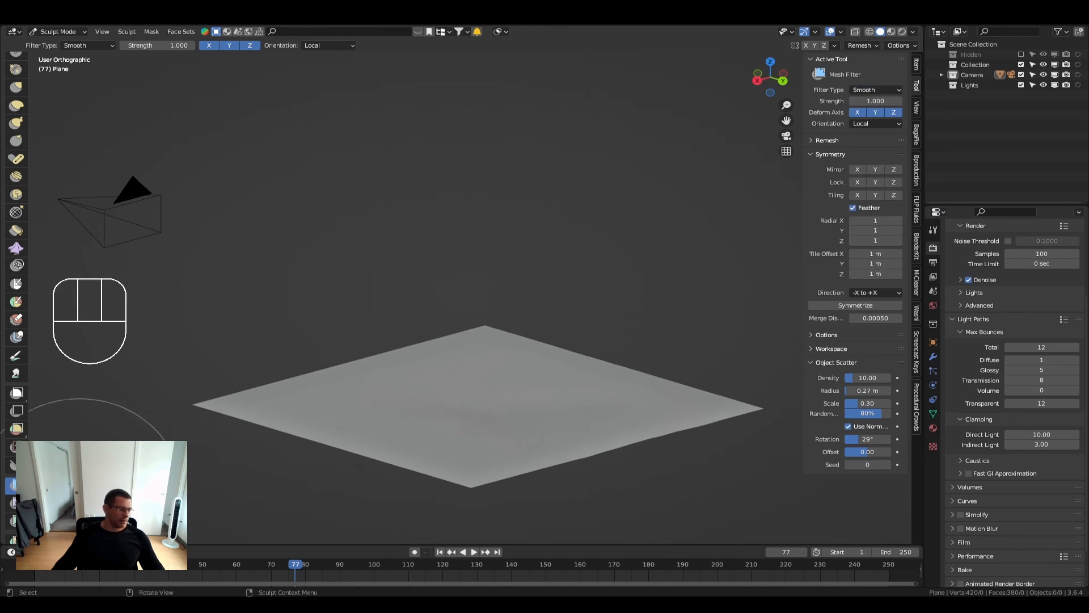
# Switch to the Cloth Filter tool with Pinch as the filter type
pyautogui.click(12, 504)
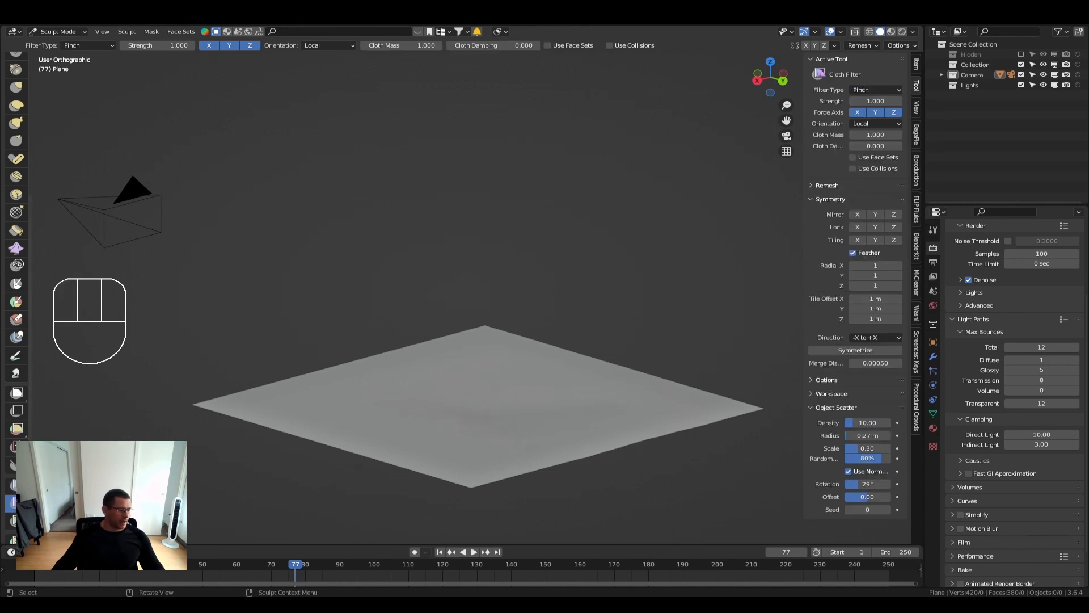
pyautogui.click(883, 91)
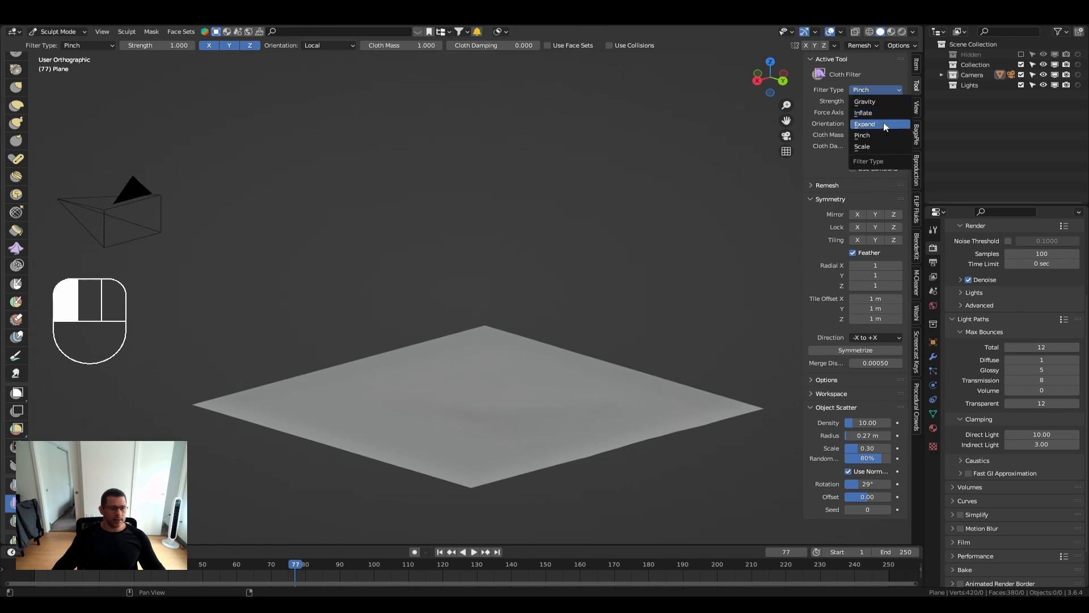
pyautogui.click(881, 136)
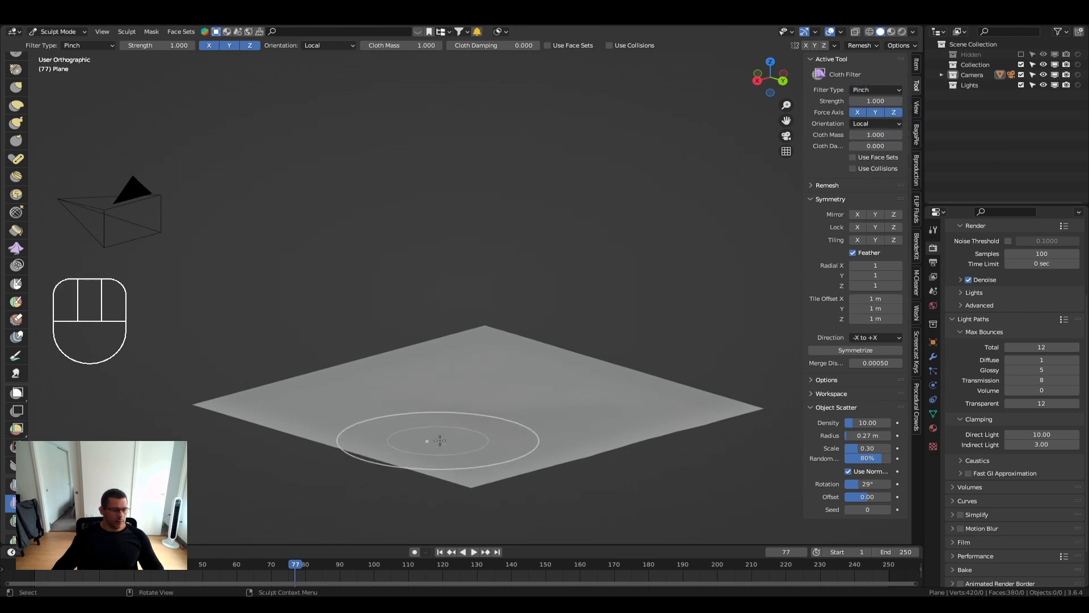
# Try the Pinch cloth filter on the whole plane with all three force axes, and undo it
pyautogui.moveTo(432, 437); pyautogui.dragTo(586, 444)
pyautogui.moveTo(627, 423); pyautogui.dragTo(617, 457, button='middle')
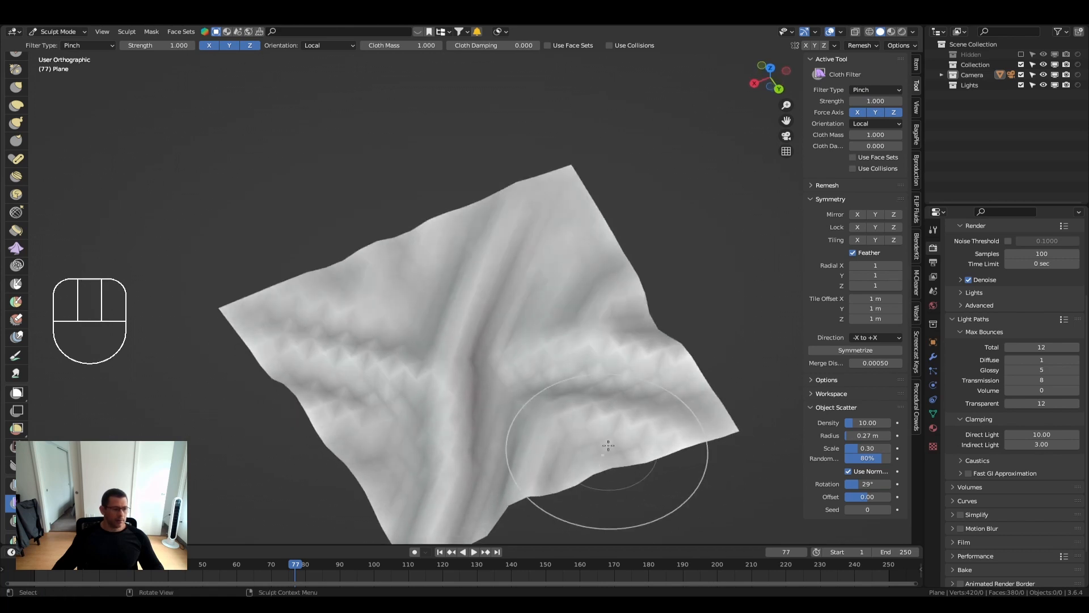
pyautogui.scroll(-3, 618, 451)
pyautogui.hotkey('ctrl', 'z')
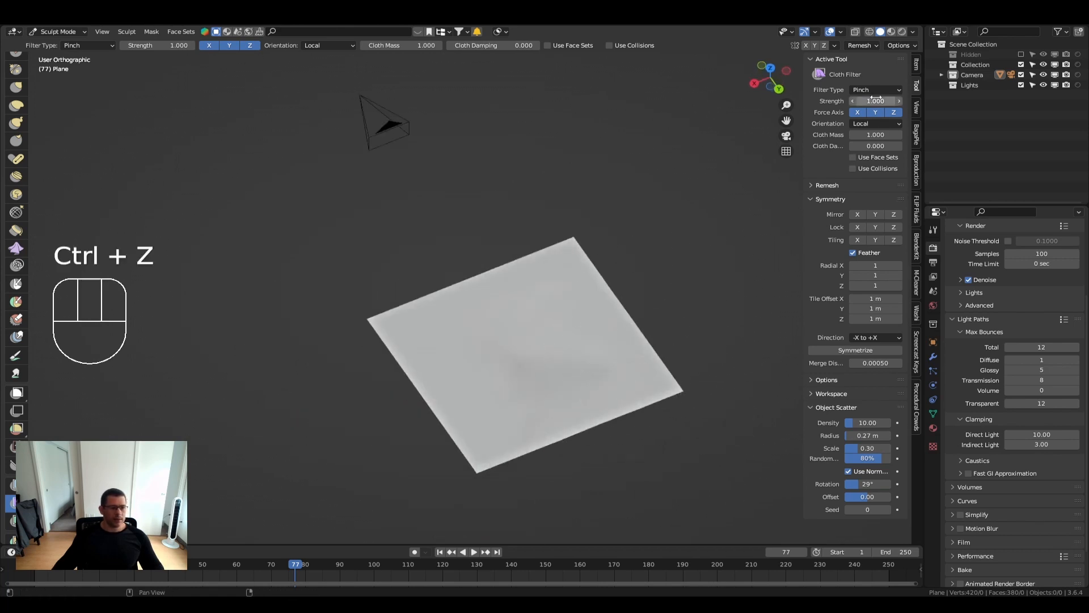
# Limit the Cloth Filter's force axis to X, try the Pinch filter on the plane, and undo it
pyautogui.moveTo(530, 309); pyautogui.dragTo(562, 266, button='middle')
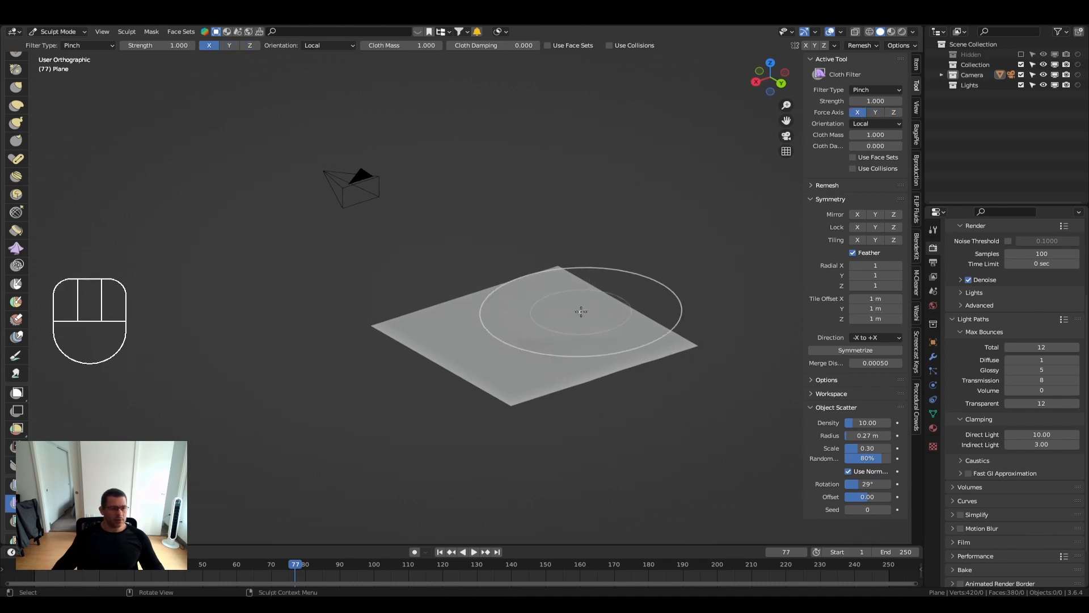
pyautogui.moveTo(576, 316); pyautogui.dragTo(765, 311)
pyautogui.hotkey('ctrl', 'z')
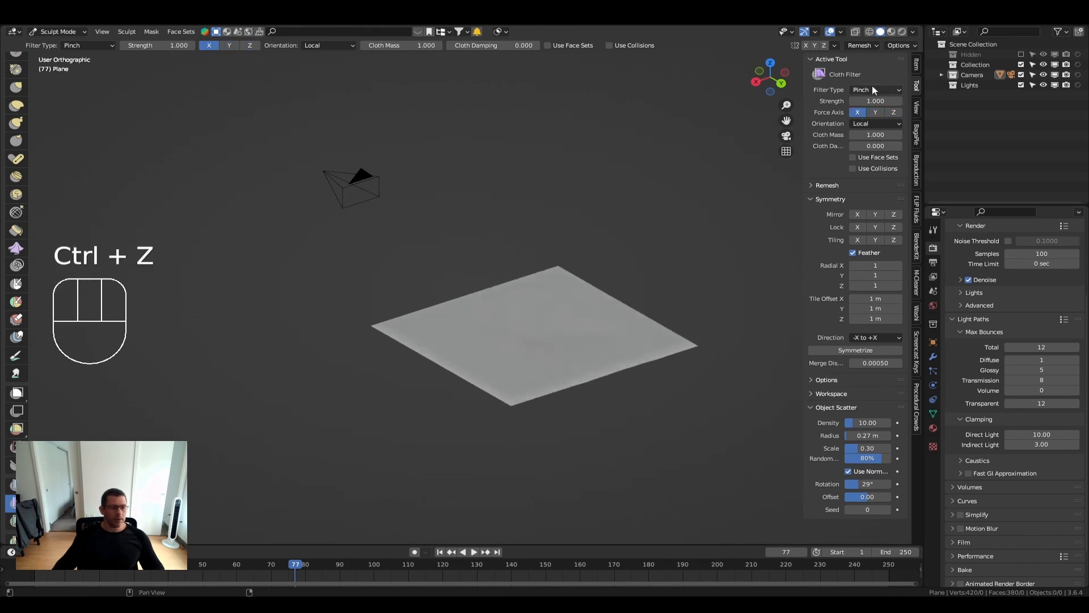
pyautogui.keyDown('shift'); pyautogui.moveTo(584, 286); pyautogui.dragTo(539, 308, button='middle'); pyautogui.keyUp('shift')
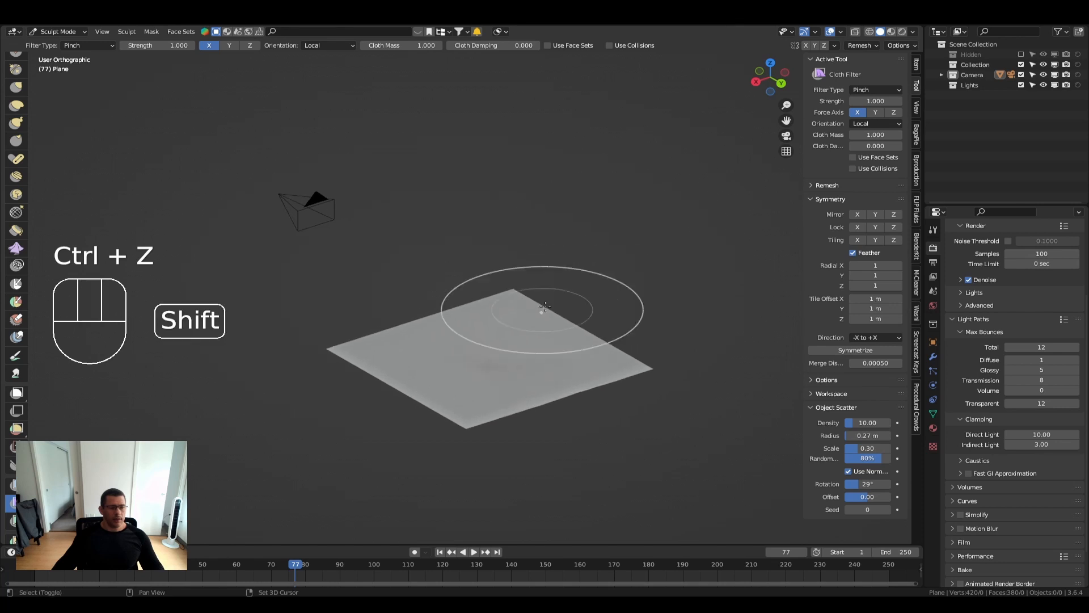
pyautogui.click(868, 90)
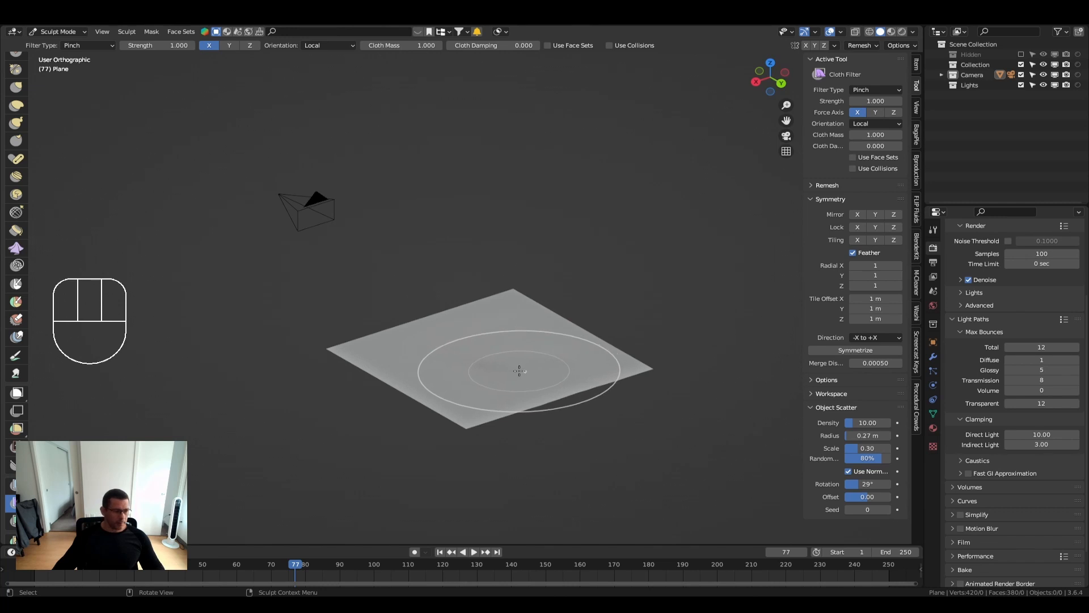
# Leave Sculpt Mode and flatten the whole plane by scaling all its vertices to 0 along Z in Edit Mode
pyautogui.hotkey('ctrl', 'Tab')
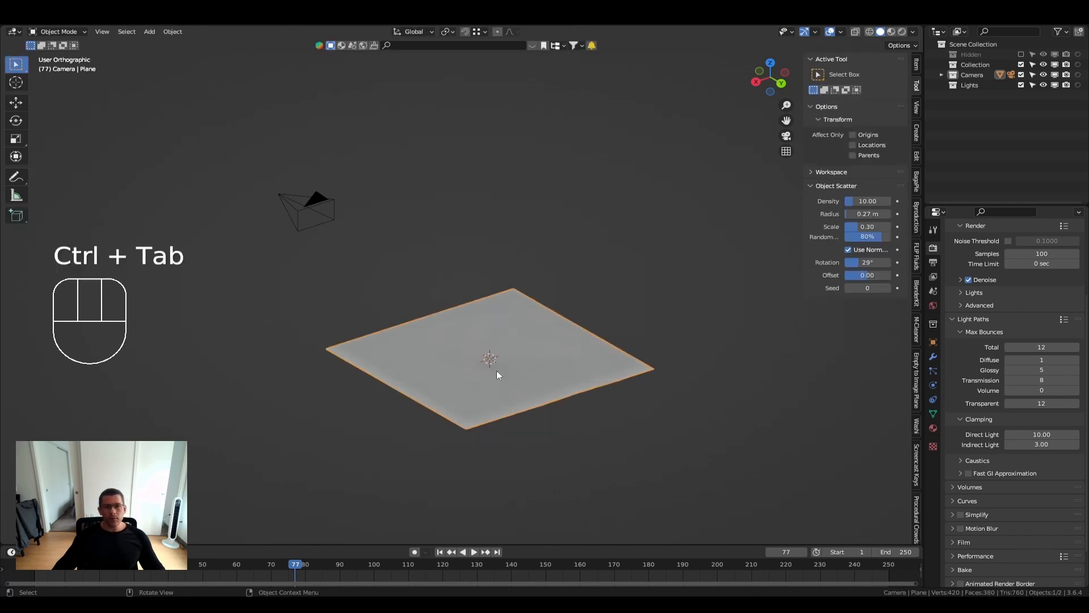
pyautogui.moveTo(448, 401); pyautogui.dragTo(512, 372, button='middle')
pyautogui.scroll(1, 413, 404)
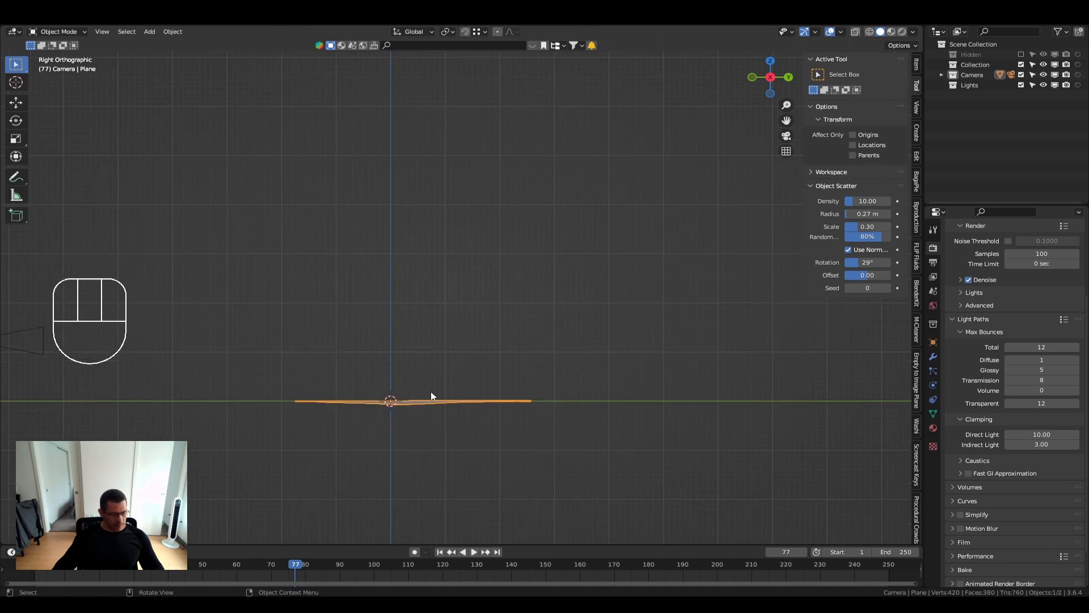
pyautogui.press('Tab')
pyautogui.press('s')
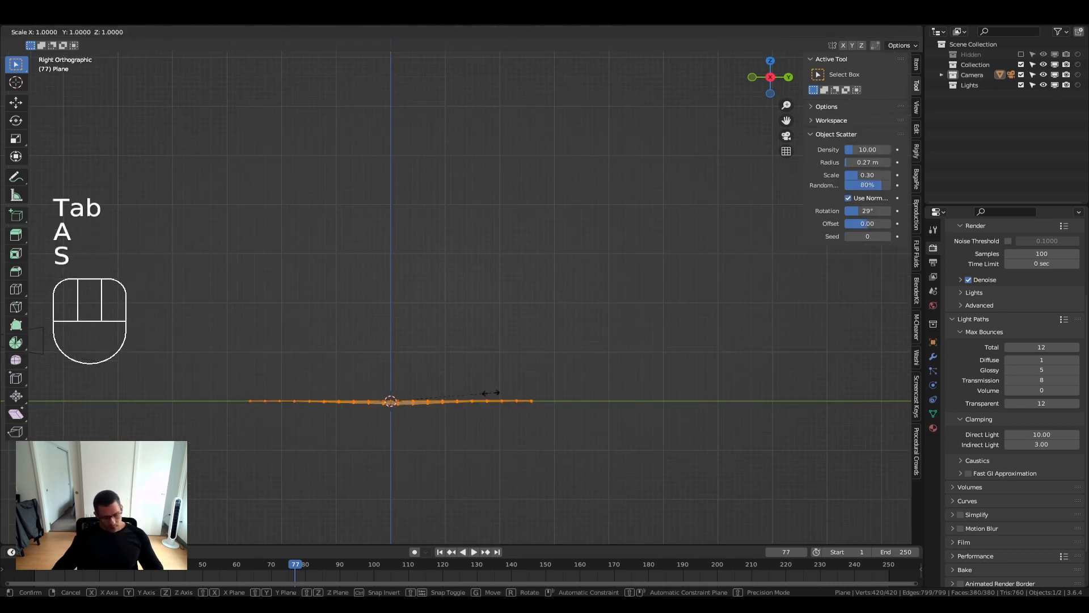
pyautogui.press('z')
pyautogui.press('0')
pyautogui.press('Return')
pyautogui.press('Tab')
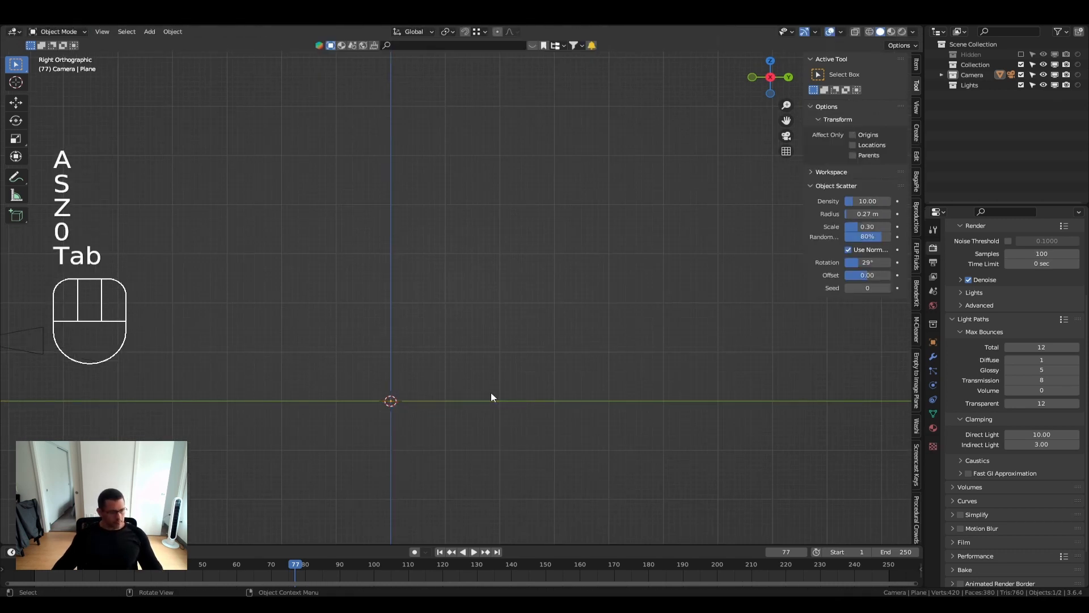
# Duplicate the entire plane mesh within Edit Mode and move the copy down about 0.12 m along Z
pyautogui.moveTo(536, 356); pyautogui.dragTo(454, 447, button='middle')
pyautogui.press('Tab')
pyautogui.scroll(2, 486, 428)
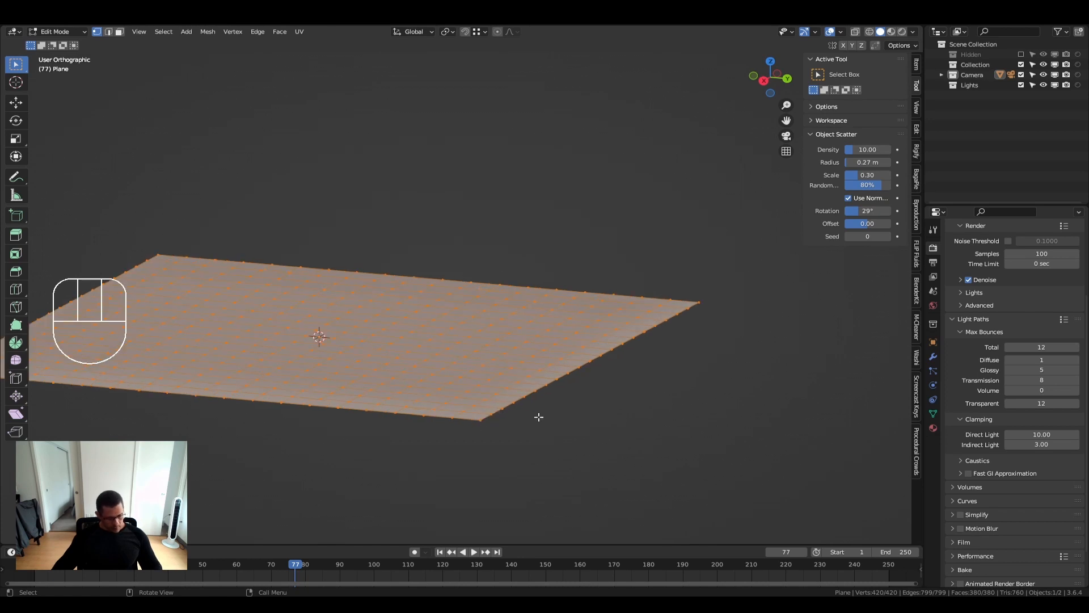
pyautogui.hotkey('shift', 'd')
pyautogui.press('z')
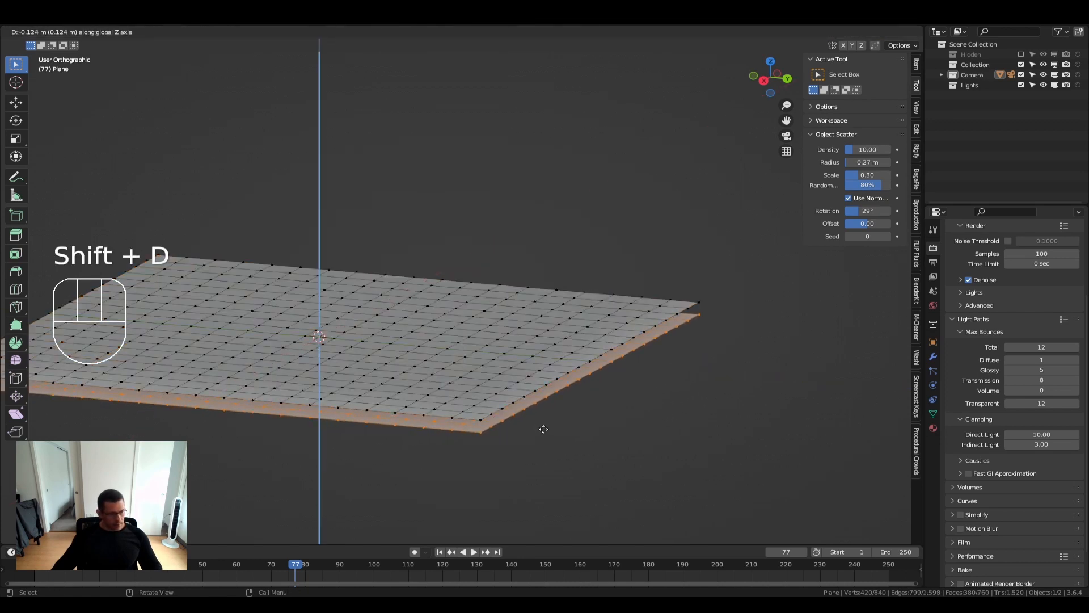
pyautogui.click(543, 430)
pyautogui.moveTo(500, 430); pyautogui.dragTo(532, 416, button='middle')
pyautogui.moveTo(613, 326); pyautogui.dragTo(564, 396)
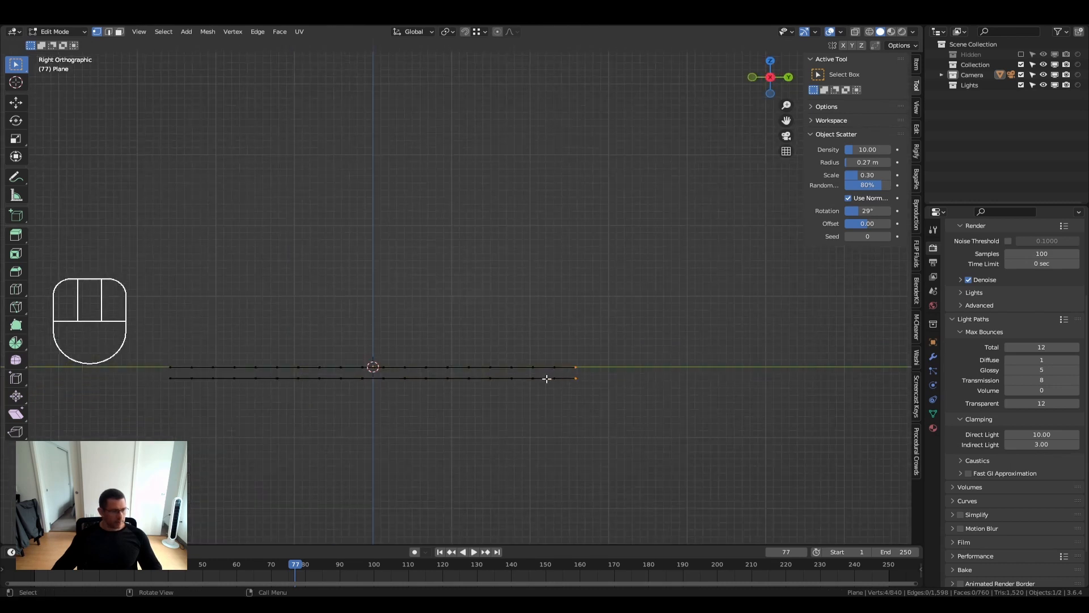
pyautogui.keyDown('shift'); pyautogui.moveTo(162, 355); pyautogui.dragTo(180, 393); pyautogui.keyUp('shift')
pyautogui.moveTo(179, 392); pyautogui.dragTo(291, 381, button='middle')
# Turn on X-ray and select the border vertices along all four sides of both plane layers
pyautogui.hotkey('alt', 'z')
pyautogui.keyDown('alt'); pyautogui.moveTo(541, 397); pyautogui.dragTo(566, 391, button='middle'); pyautogui.keyUp('alt')
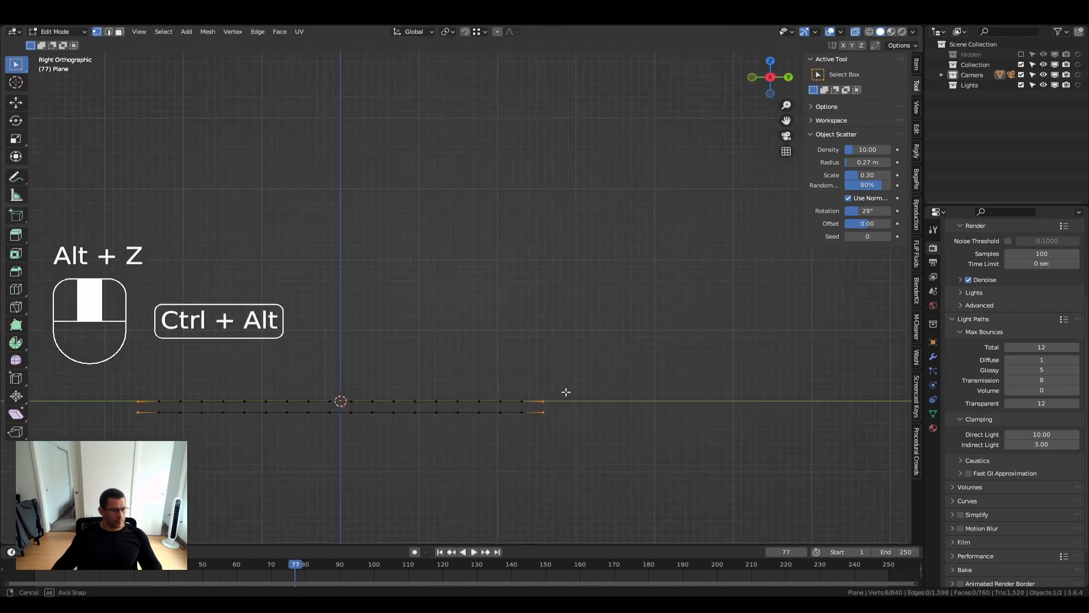
pyautogui.moveTo(573, 383); pyautogui.dragTo(530, 425)
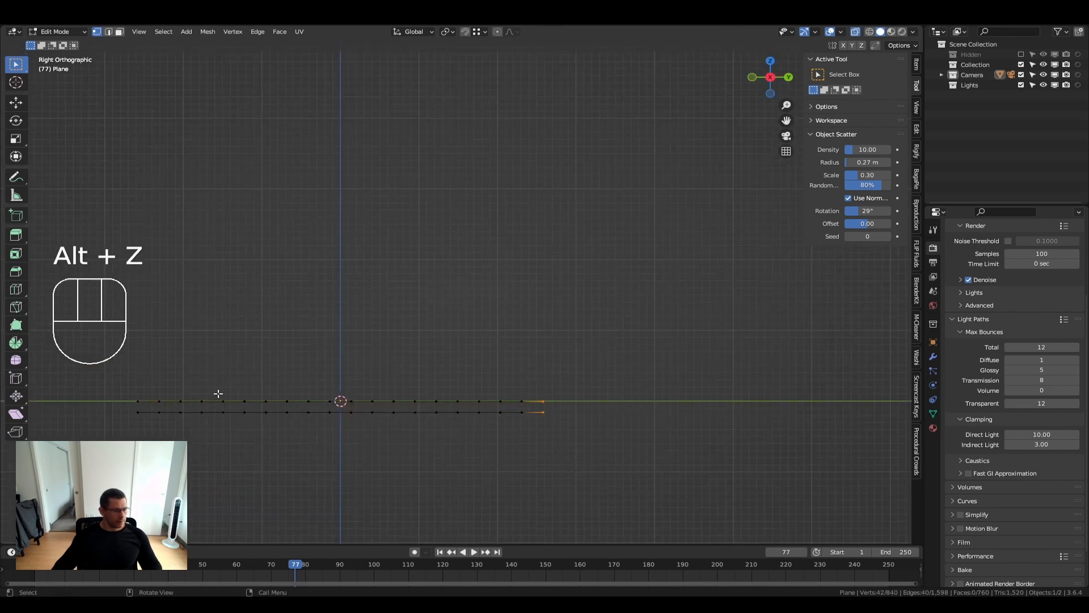
pyautogui.keyDown('shift'); pyautogui.moveTo(150, 393); pyautogui.dragTo(130, 422); pyautogui.keyUp('shift')
pyautogui.moveTo(177, 414)
pyautogui.mouseDown(button='middle')
pyautogui.moveTo(85, 437)
pyautogui.moveTo(187, 409)
pyautogui.mouseUp(button='middle')
pyautogui.keyDown('shift'); pyautogui.moveTo(587, 370); pyautogui.dragTo(539, 451); pyautogui.keyUp('shift')
pyautogui.moveTo(539, 451); pyautogui.dragTo(593, 441, button='middle')
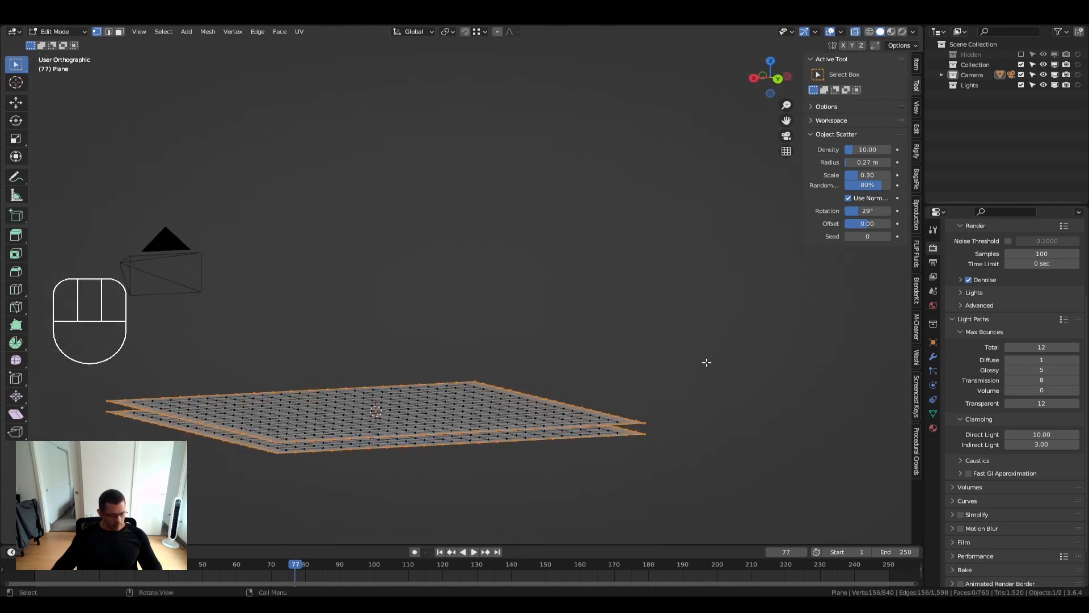
# Scale the selected borders to 0 along Z and join their overlapping vertices with Merge by Distance
pyautogui.press('s')
pyautogui.press('z')
pyautogui.press('0')
pyautogui.click(706, 362)
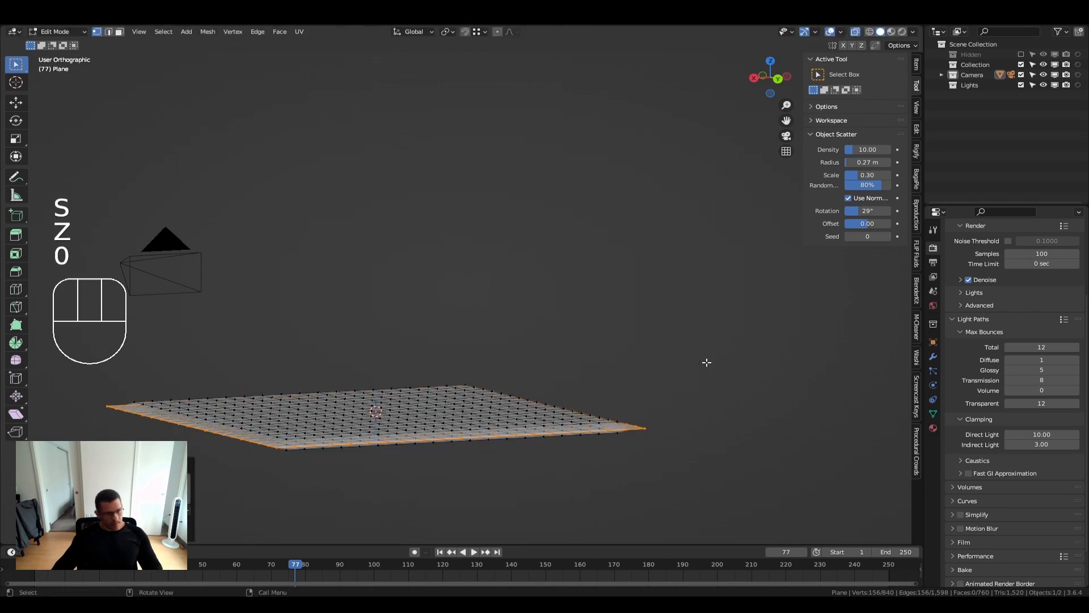
pyautogui.moveTo(579, 454); pyautogui.dragTo(602, 457, button='middle')
pyautogui.rightClick(595, 437)
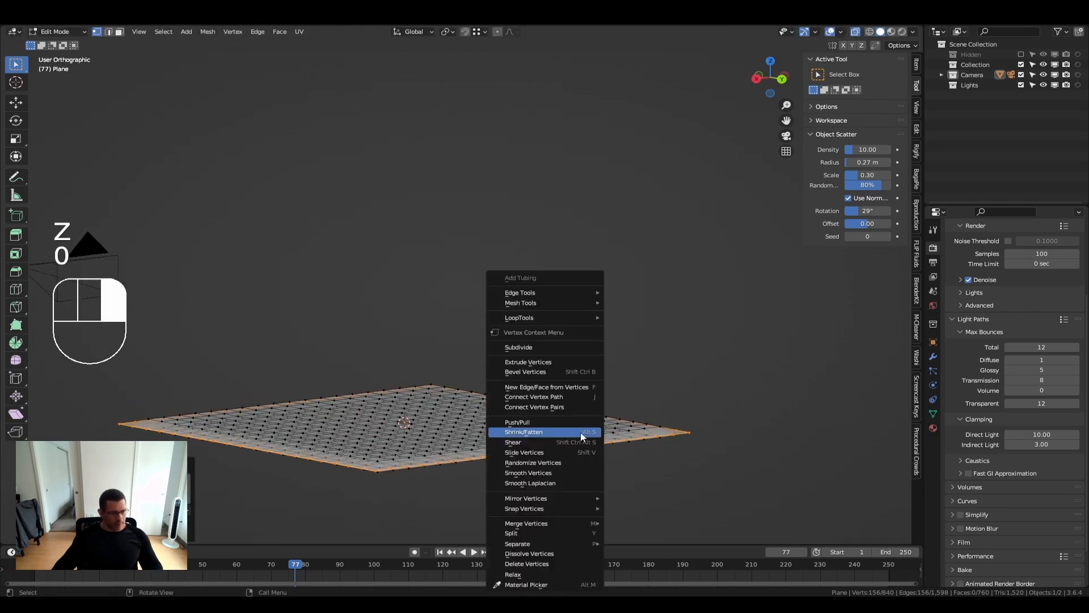
pyautogui.press('q')
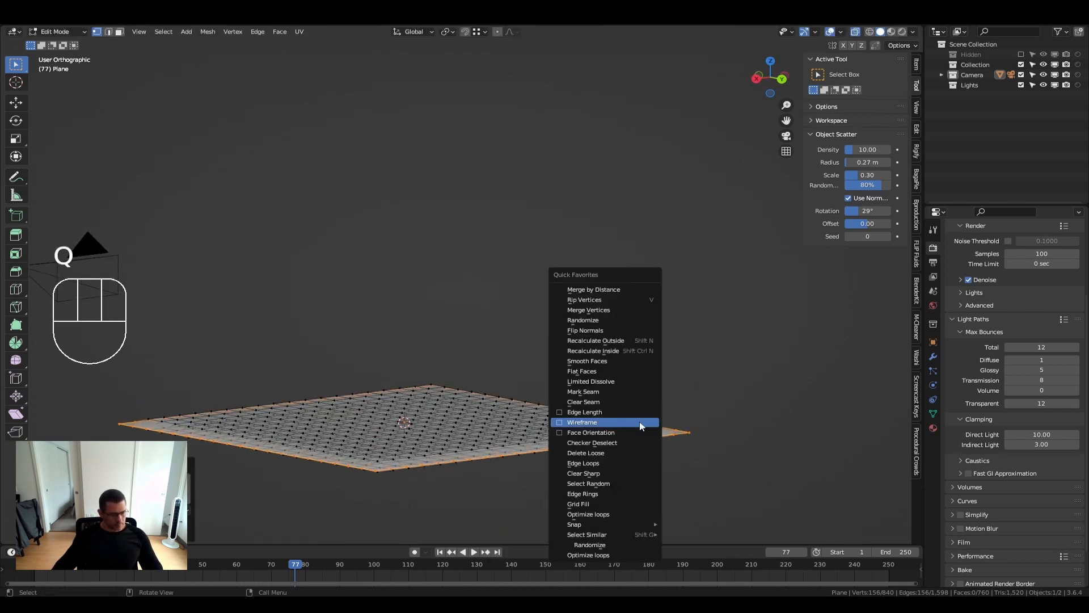
pyautogui.click(622, 290)
# Return the mesh to Sculpt Mode, set the Cloth Filter's type to Inflate, and apply it with the X force axis
pyautogui.press('Tab')
pyautogui.moveTo(597, 476); pyautogui.dragTo(465, 406, button='middle')
pyautogui.hotkey('ctrl', 'Tab')
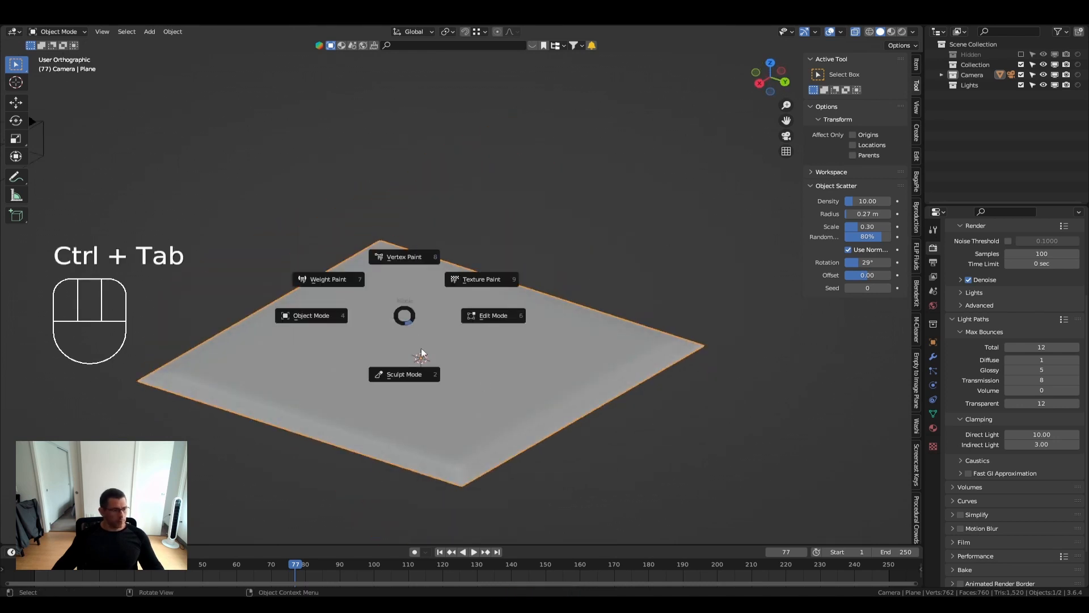
pyautogui.click(402, 372)
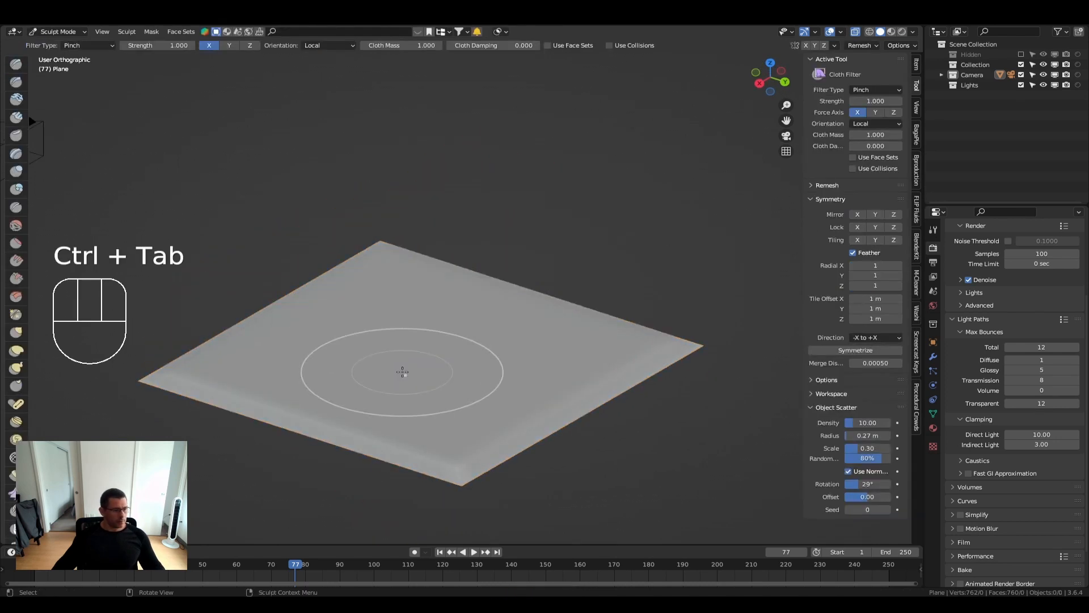
pyautogui.click(885, 91)
pyautogui.click(879, 108)
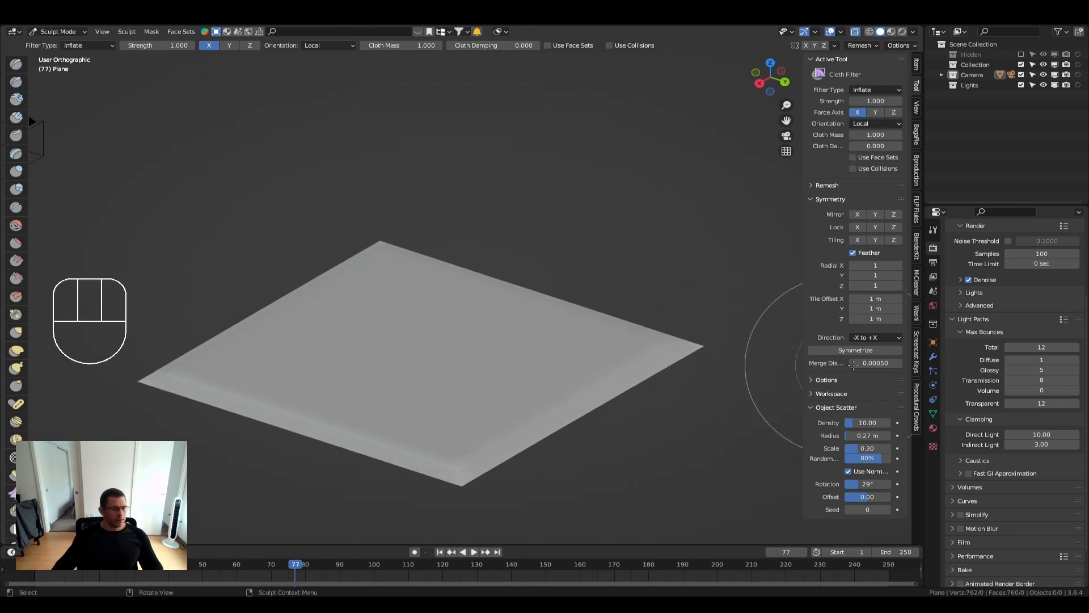
pyautogui.click(362, 352)
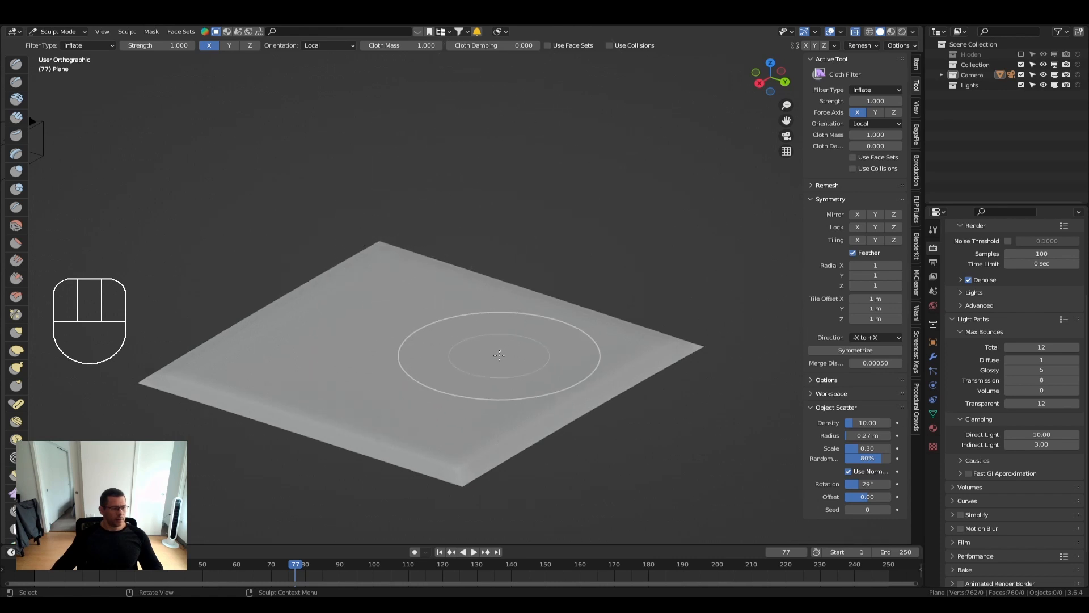
# Enable the Y and Z force axes as well and apply the Inflate cloth filter to the mesh
pyautogui.scroll(-3, 499, 356)
pyautogui.moveTo(499, 356)
pyautogui.mouseDown(button='middle')
pyautogui.moveTo(499, 335)
pyautogui.moveTo(499, 353)
pyautogui.mouseUp(button='middle')
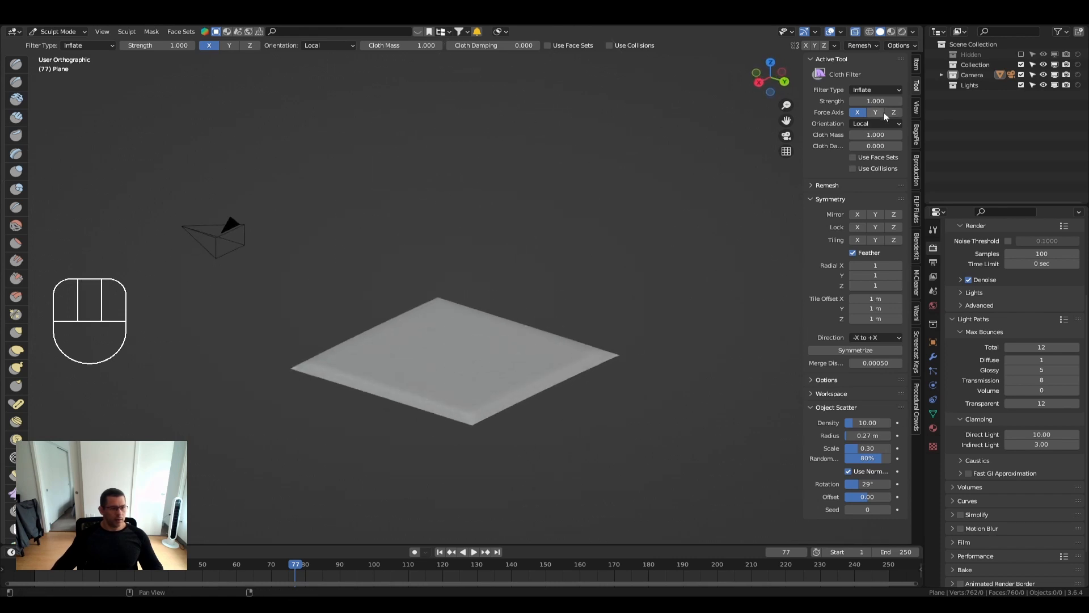
pyautogui.click(883, 113)
pyautogui.click(893, 113)
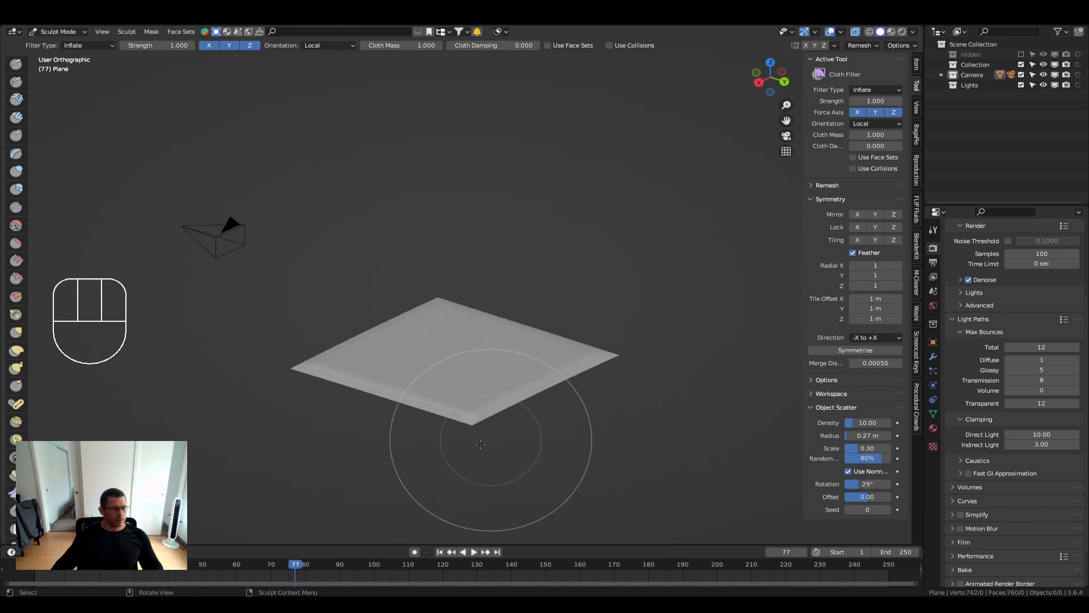
pyautogui.moveTo(472, 406); pyautogui.dragTo(589, 358)
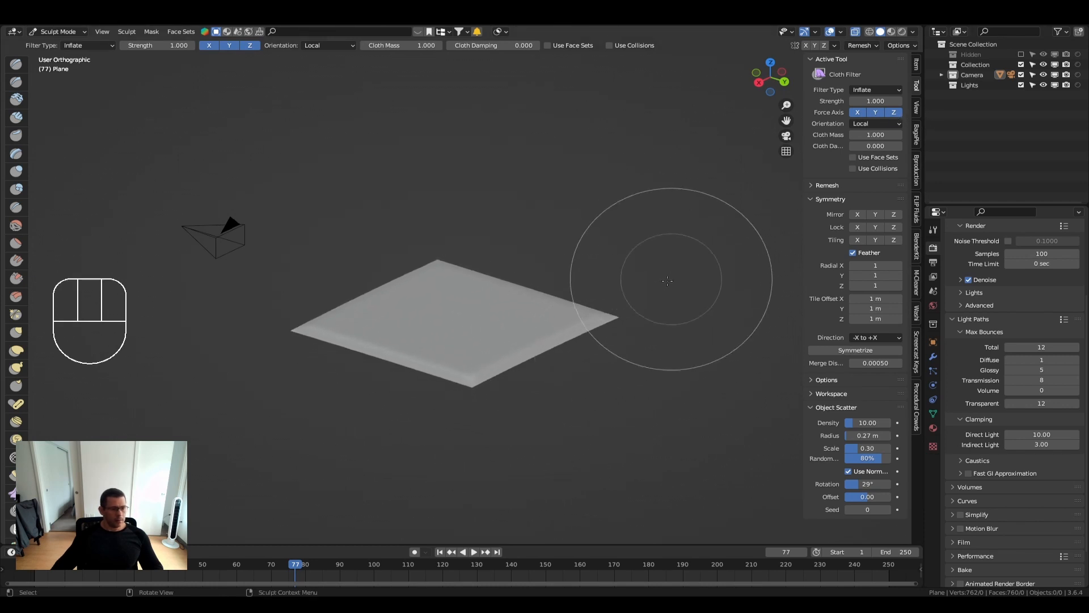
pyautogui.moveTo(486, 352)
pyautogui.mouseDown(button='middle')
pyautogui.moveTo(567, 261)
pyautogui.moveTo(738, 159)
pyautogui.mouseUp(button='middle')
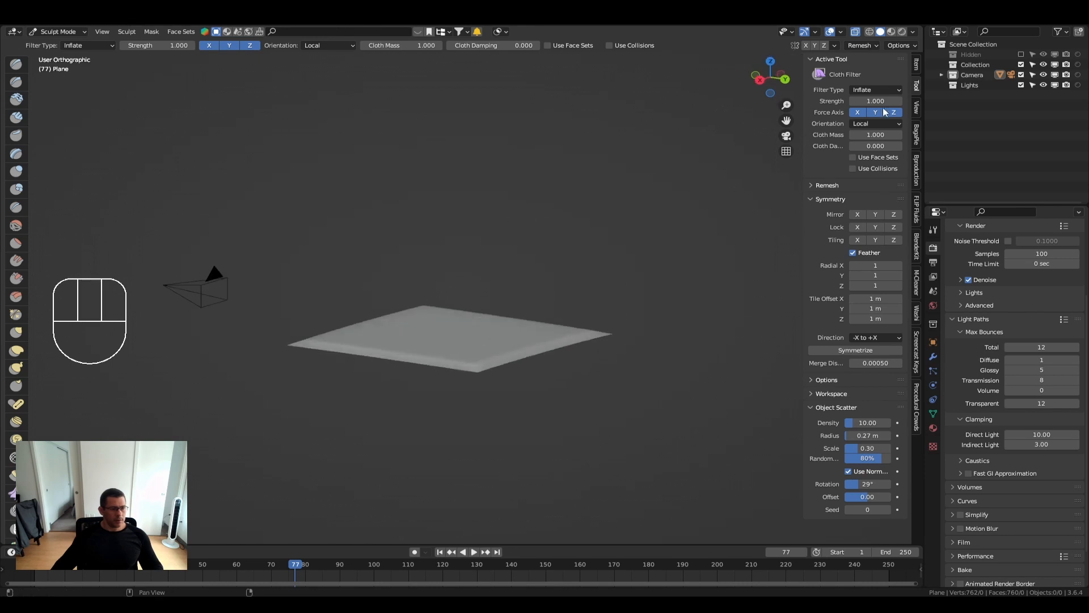
# Limit the Cloth Filter's force axis to Z and apply the Inflate filter to the mesh again
pyautogui.click(859, 113)
pyautogui.click(893, 112)
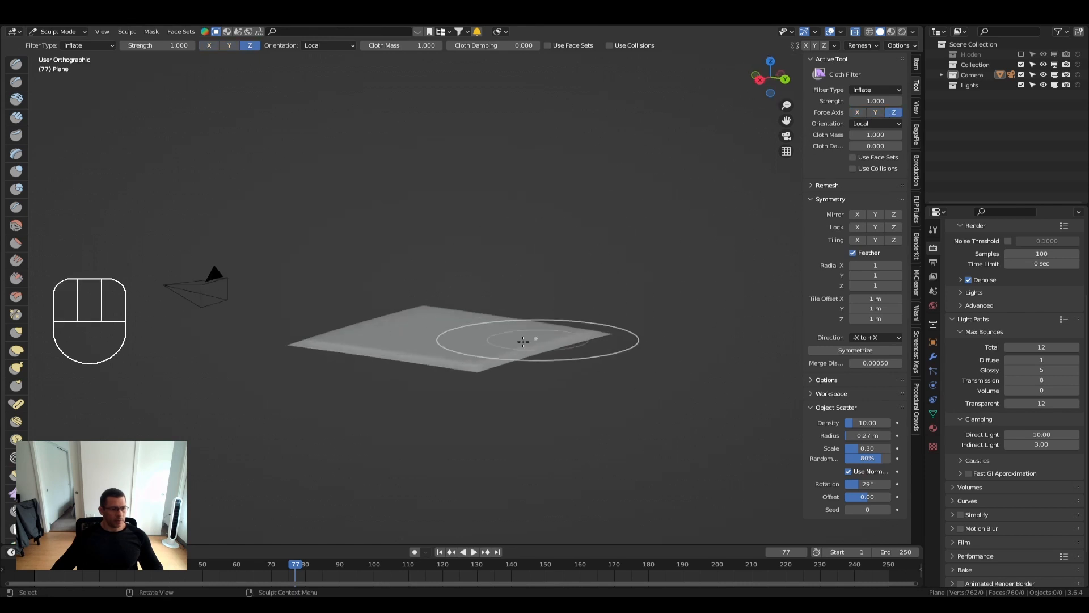
pyautogui.moveTo(486, 340); pyautogui.dragTo(444, 310)
pyautogui.moveTo(444, 310)
pyautogui.mouseDown(button='middle')
pyautogui.moveTo(433, 290)
pyautogui.moveTo(449, 306)
pyautogui.mouseUp(button='middle')
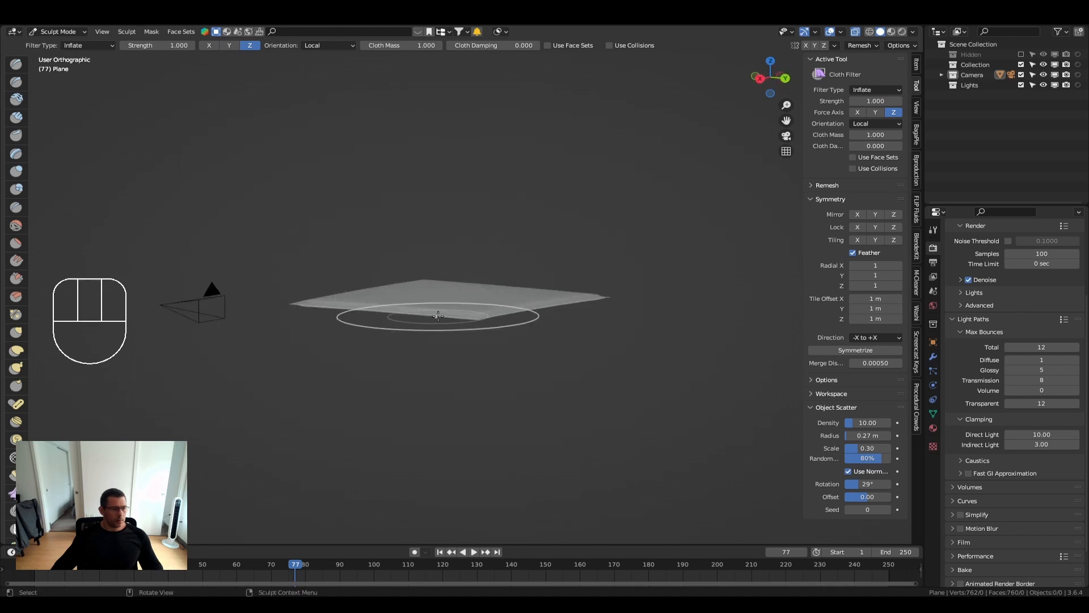
# Enter Edit Mode, turn off X-ray, and enable the Face Orientation overlay
pyautogui.scroll(2, 511, 304)
pyautogui.press('Tab')
pyautogui.moveTo(513, 328); pyautogui.dragTo(385, 448, button='middle')
pyautogui.scroll(2, 490, 331)
pyautogui.press('q')
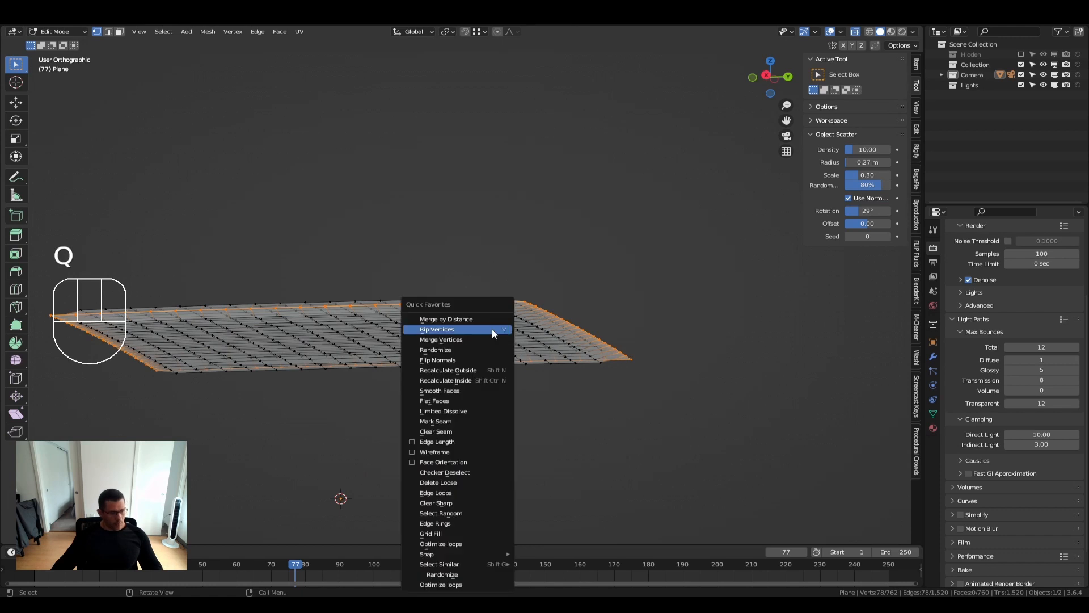
pyautogui.hotkey('alt', 'z')
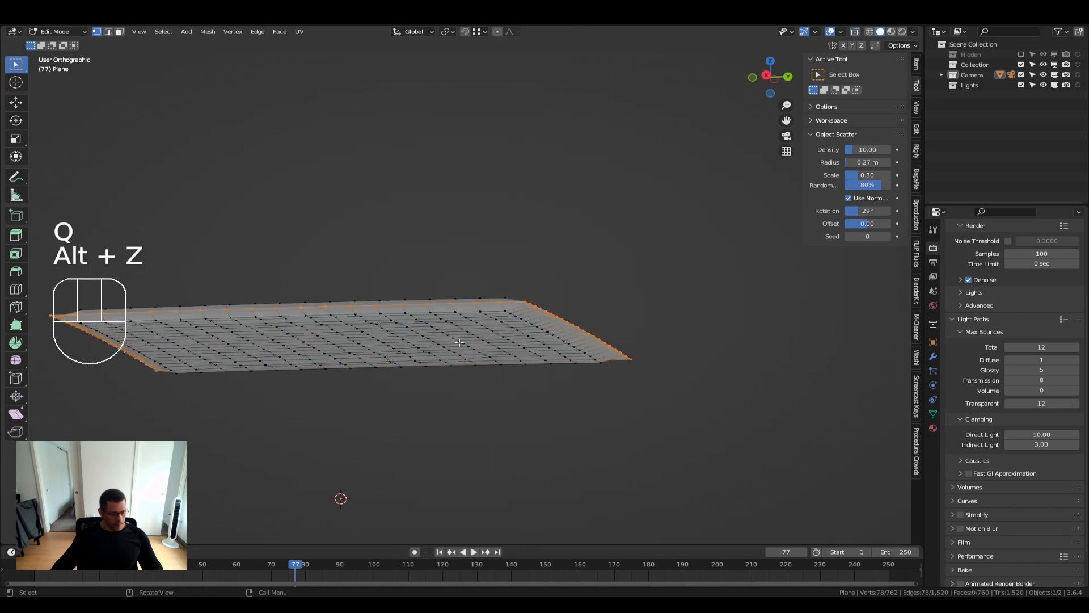
pyautogui.press('q')
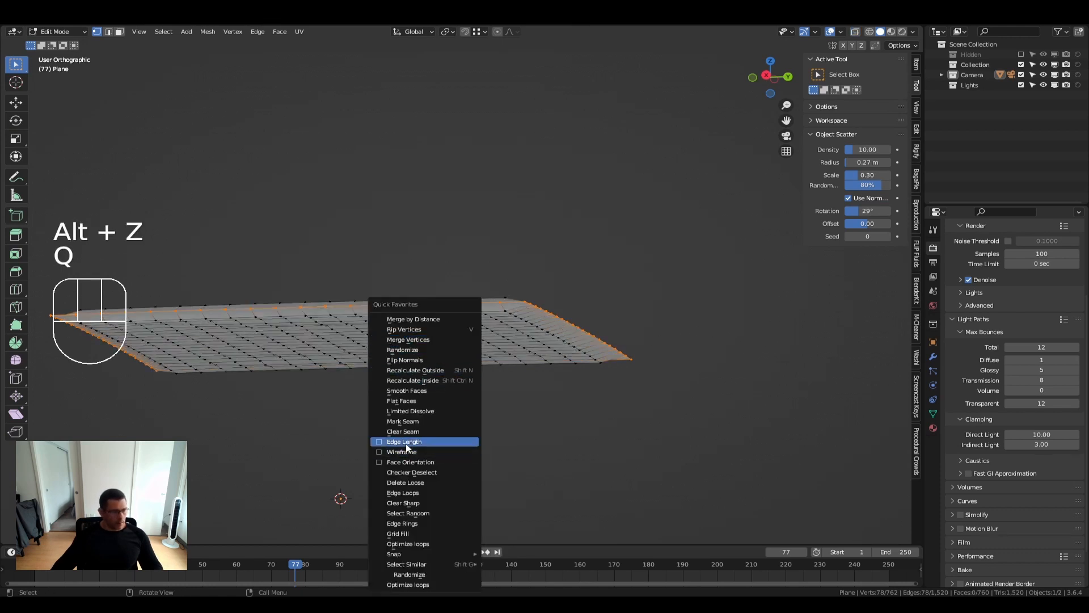
pyautogui.click(410, 462)
# Select the mesh's lower layer in side view, grow the selection, and flip its normals
pyautogui.moveTo(577, 363)
pyautogui.mouseDown(button='middle')
pyautogui.moveTo(573, 382)
pyautogui.moveTo(597, 370)
pyautogui.mouseUp(button='middle')
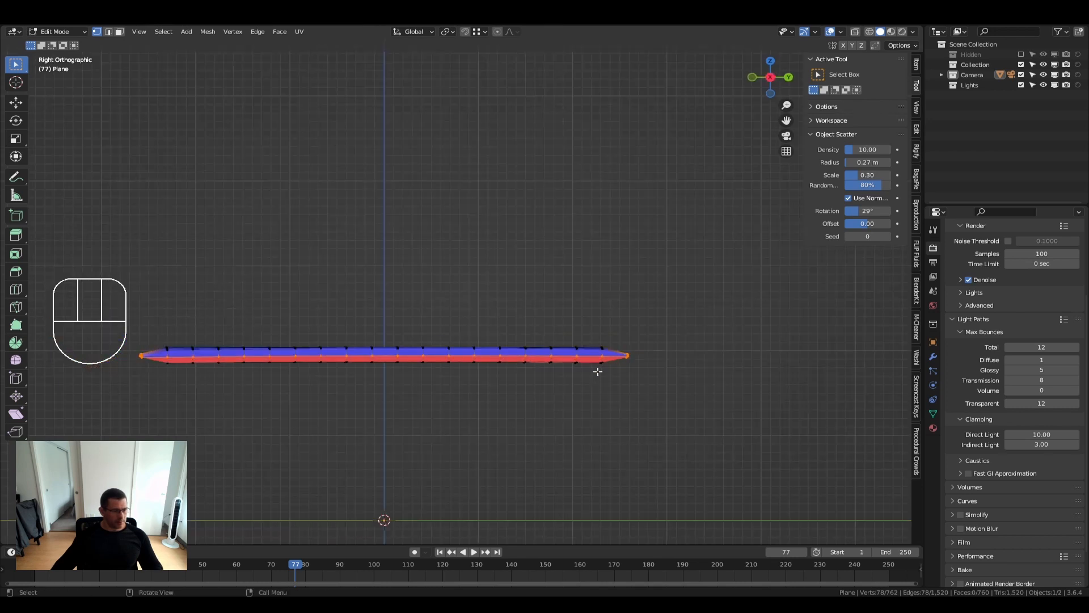
pyautogui.moveTo(610, 360); pyautogui.dragTo(69, 385)
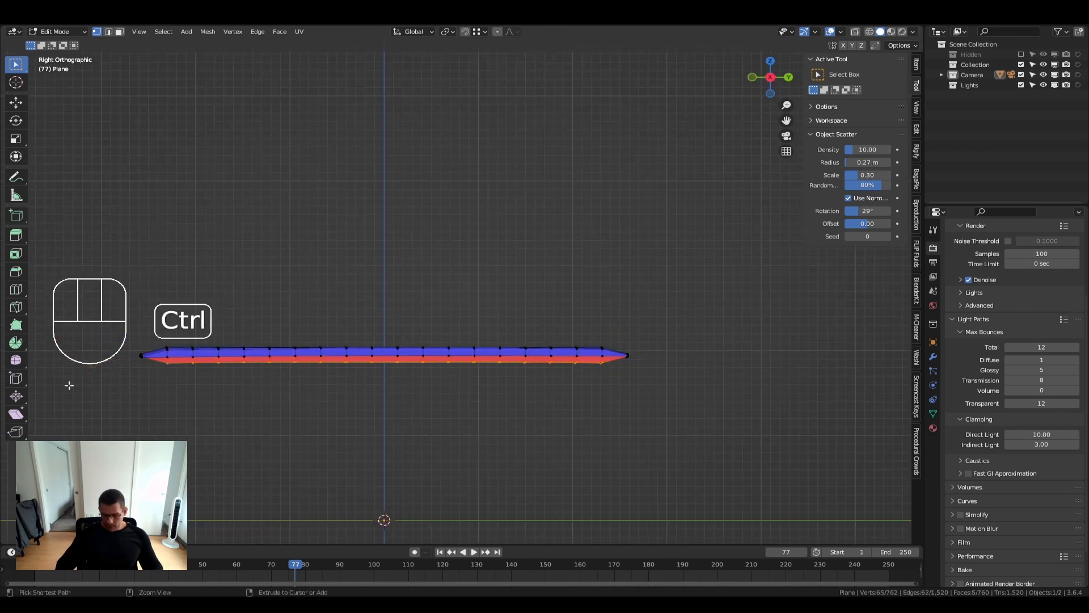
pyautogui.press('ctrl+KP_Add')
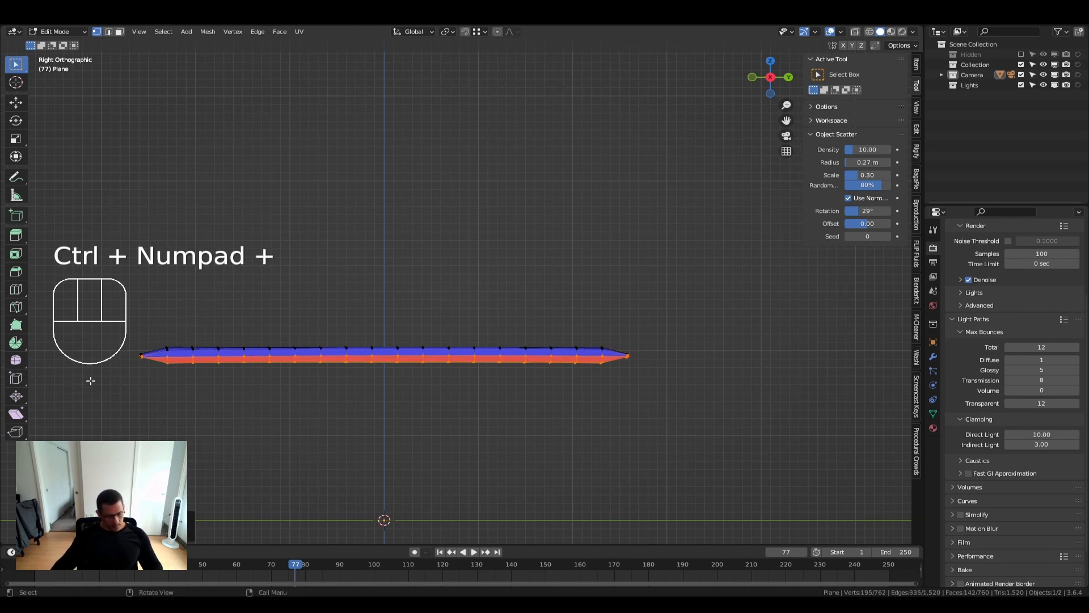
pyautogui.hotkey('alt', 'n')
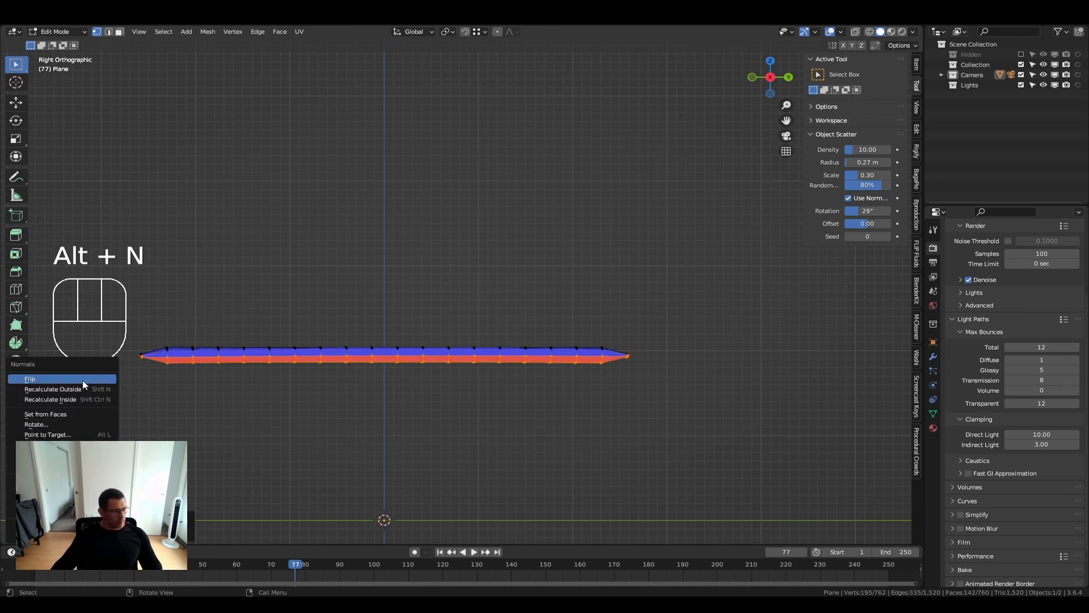
pyautogui.click(93, 380)
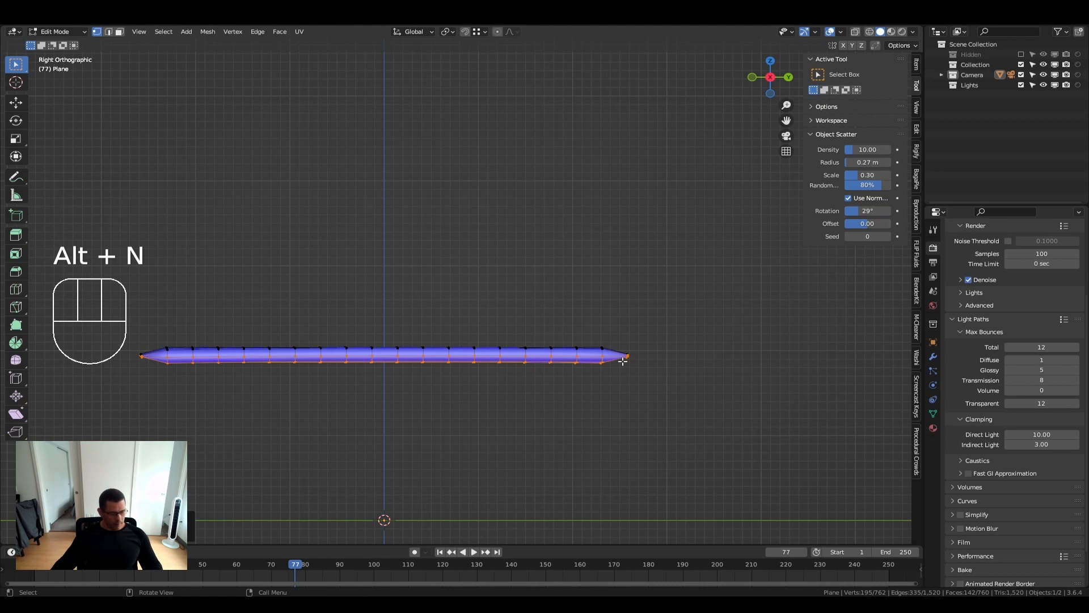
# Select the whole mesh and run Merge by Distance on it
pyautogui.press('a')
pyautogui.press('q')
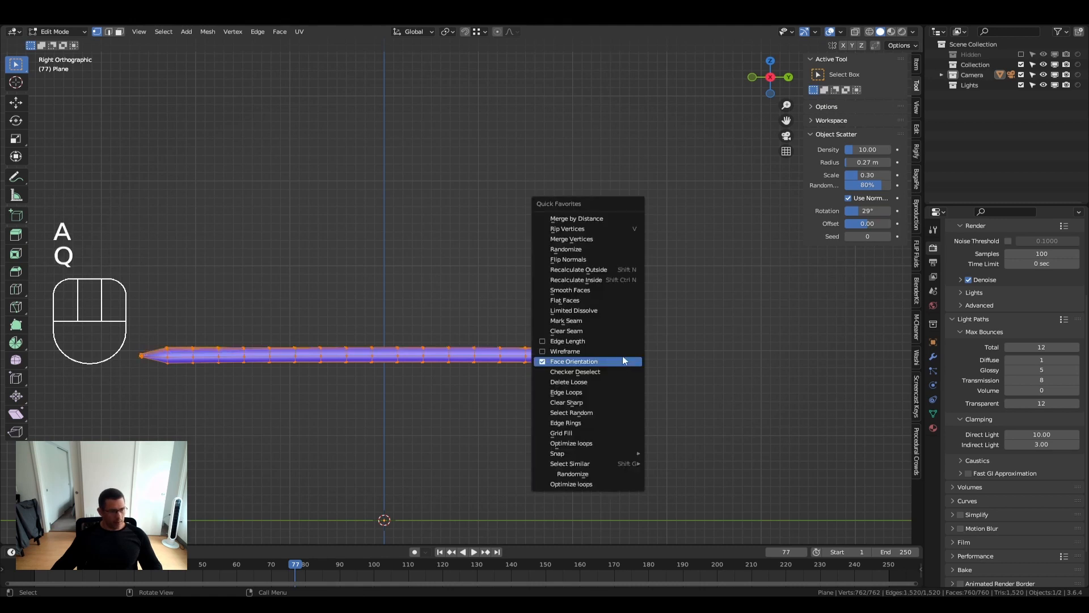
pyautogui.click(603, 219)
# Try moving the individual vertices around the red face at the cushion's corner to check how the corner is connected
pyautogui.moveTo(583, 397); pyautogui.dragTo(539, 418, button='middle')
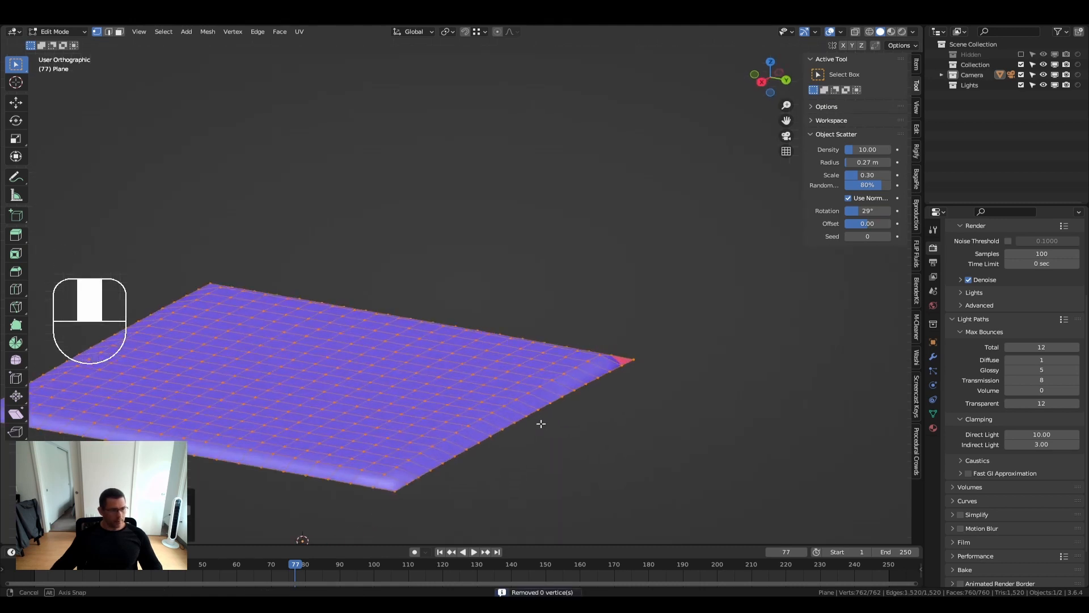
pyautogui.moveTo(639, 346); pyautogui.dragTo(657, 371, button='middle')
pyautogui.scroll(3, 658, 371)
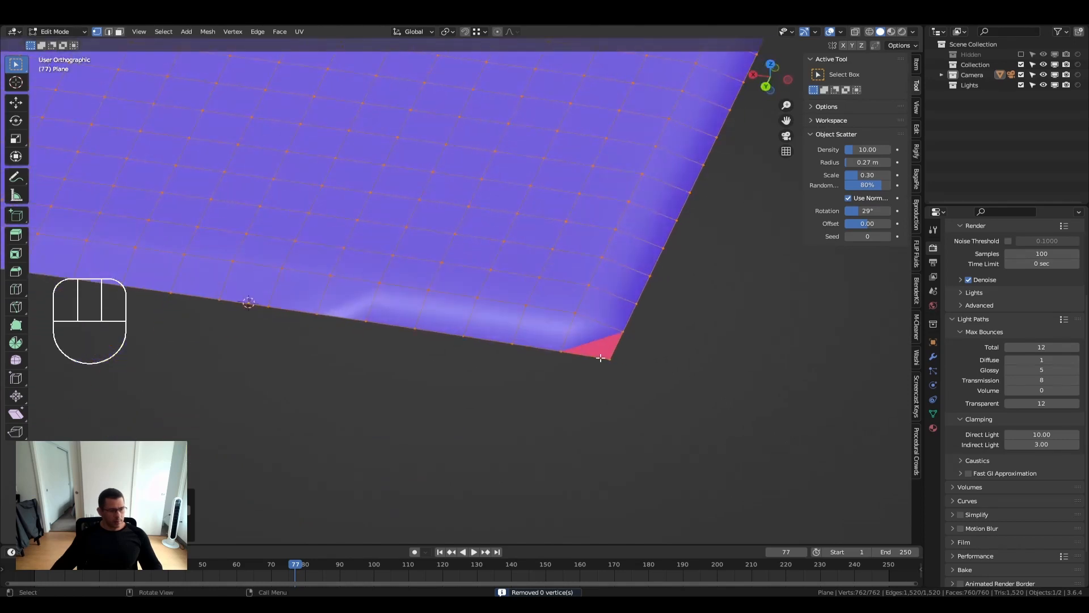
pyautogui.click(614, 358)
pyautogui.press('g')
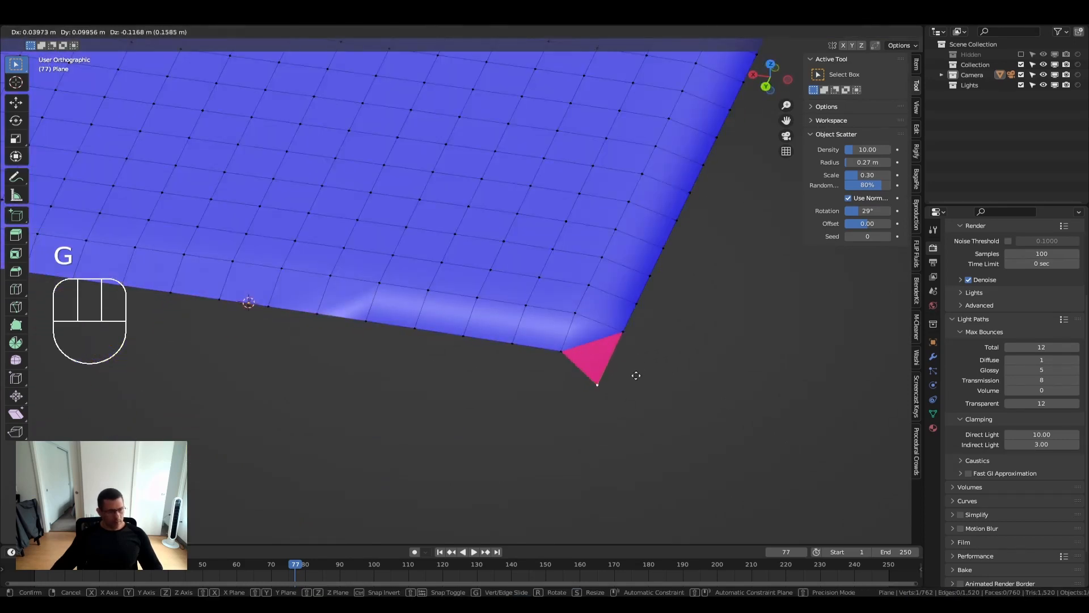
pyautogui.rightClick(649, 341)
pyautogui.press('g')
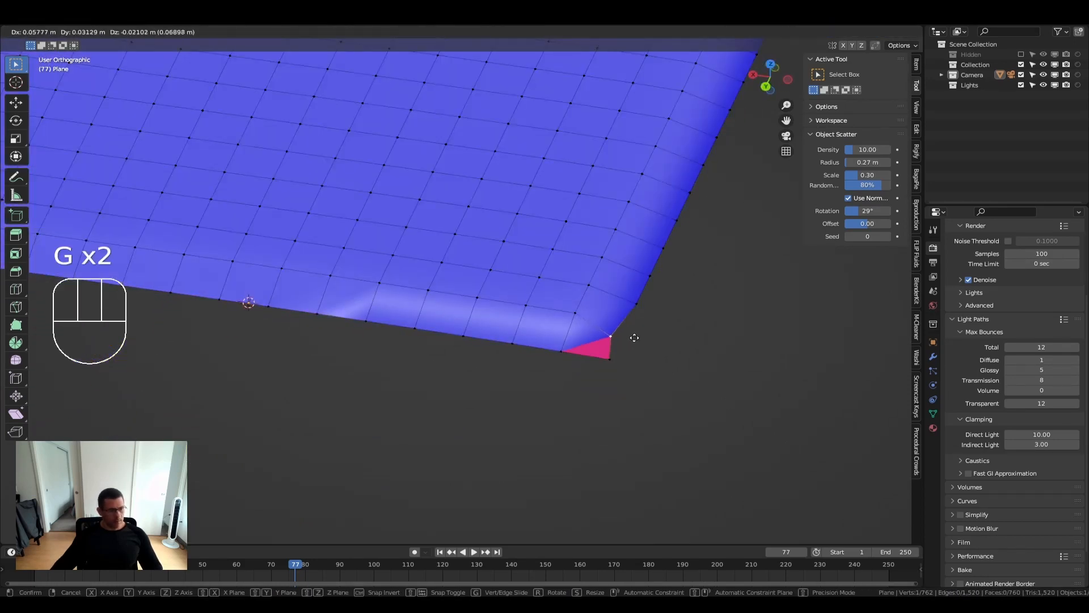
pyautogui.click(631, 337)
pyautogui.moveTo(627, 335); pyautogui.dragTo(549, 320, button='middle')
pyautogui.press('g')
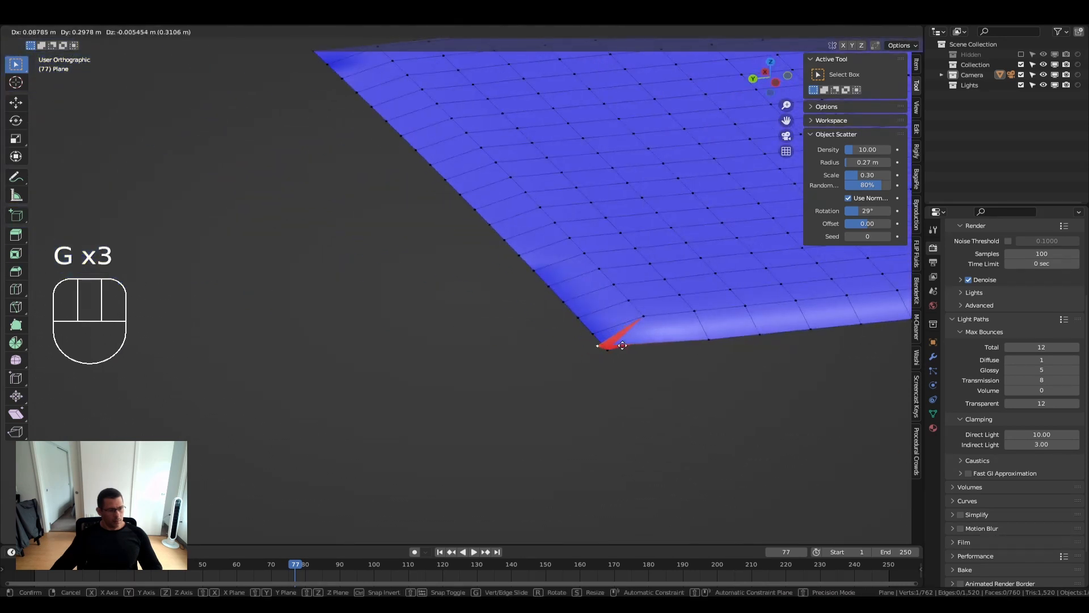
pyautogui.click(646, 325)
# Undo the corner vertex moves and the earlier edits back to before the lower layer's normals were flipped
pyautogui.moveTo(645, 326); pyautogui.dragTo(718, 348, button='middle')
pyautogui.scroll(-5, 633, 351)
pyautogui.press('Tab')
pyautogui.moveTo(450, 341)
pyautogui.mouseDown(button='middle')
pyautogui.moveTo(538, 288)
pyautogui.moveTo(562, 303)
pyautogui.mouseUp(button='middle')
pyautogui.hotkey('ctrl', 'z')
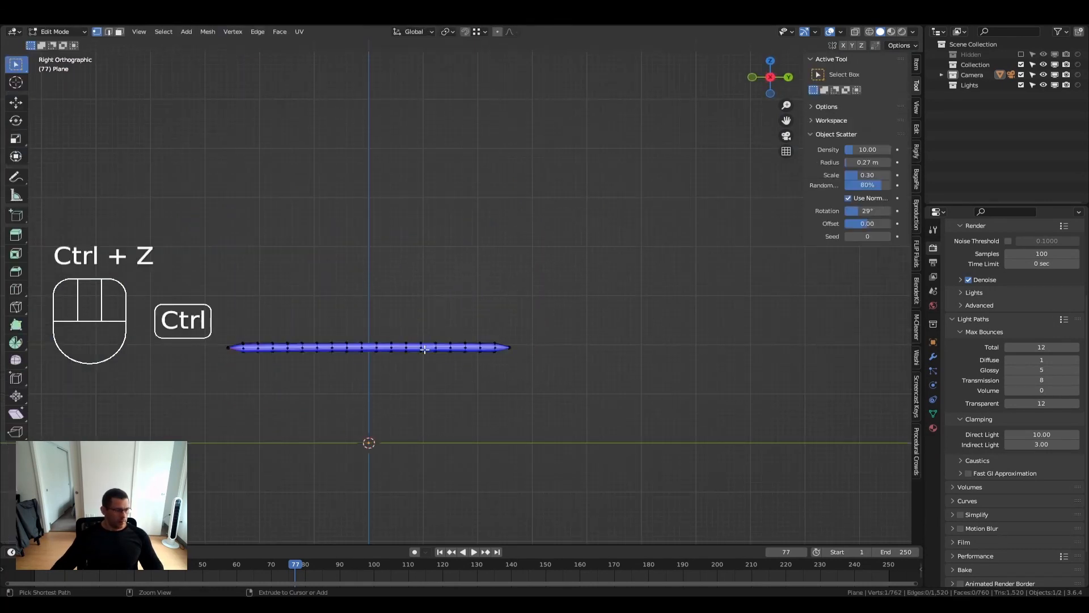
pyautogui.hotkey('ctrl', 'z')
pyautogui.hotkey('ctrl', 'z')
pyautogui.hotkey('ctrl', 'z')
pyautogui.hotkey('ctrl', 'z')
pyautogui.hotkey('ctrl', 'z')
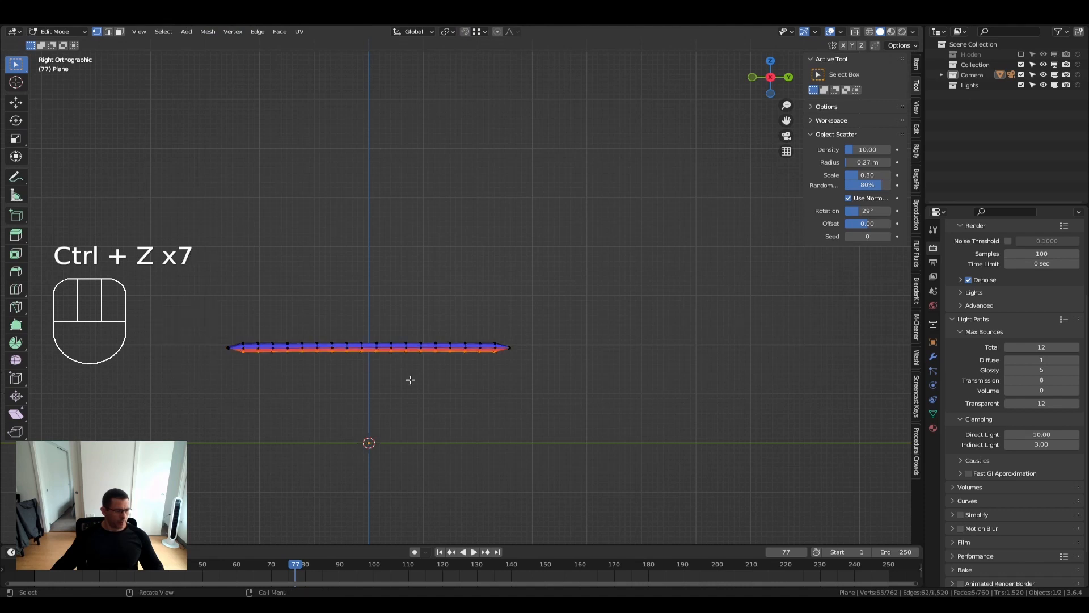
# Enable X-ray, box-select the mesh's lower layer in side view, and grow the selection
pyautogui.moveTo(411, 380)
pyautogui.mouseDown(button='middle')
pyautogui.moveTo(348, 459)
pyautogui.moveTo(397, 367)
pyautogui.mouseUp(button='middle')
pyautogui.hotkey('alt', 'z')
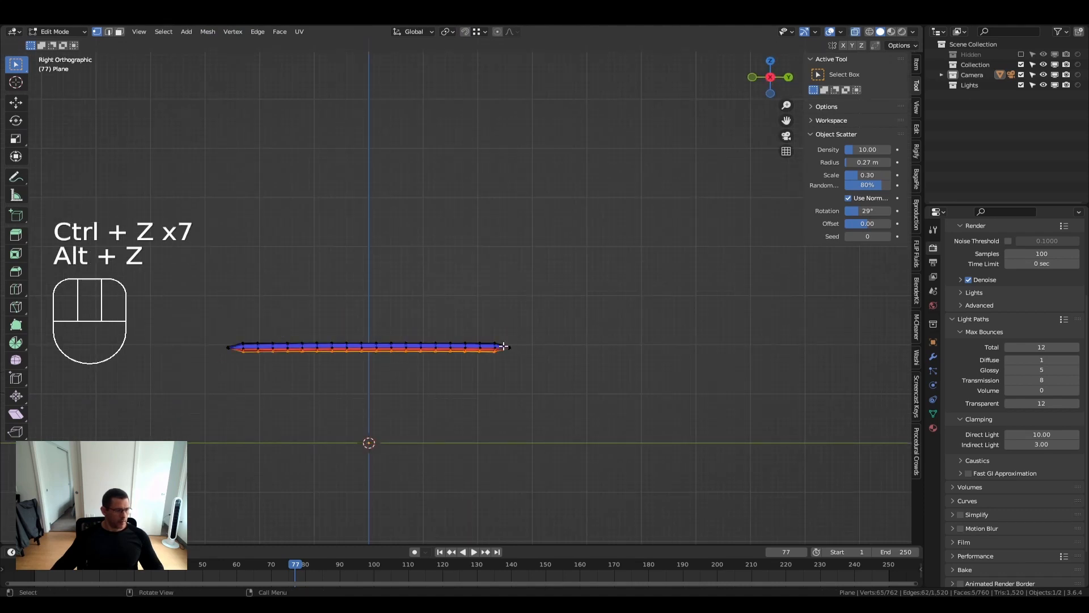
pyautogui.scroll(3, 504, 346)
pyautogui.keyDown('shift'); pyautogui.moveTo(515, 352); pyautogui.dragTo(627, 354, button='middle'); pyautogui.keyUp('shift')
pyautogui.moveTo(625, 354); pyautogui.dragTo(47, 373)
pyautogui.press('ctrl+KP_Add')
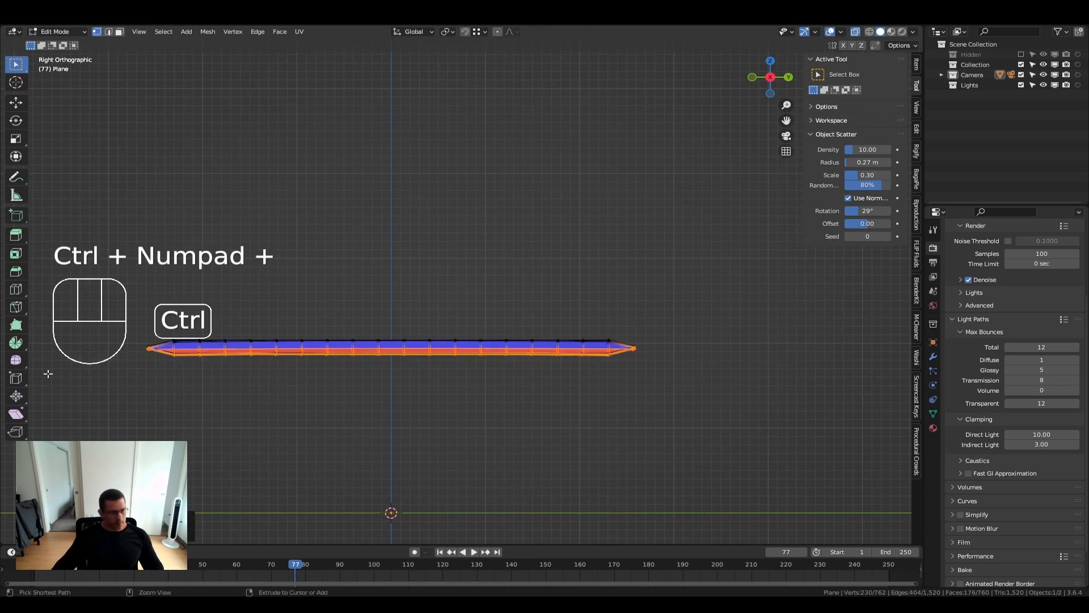
# Try flipping the normals of the grown lower-layer selection and undo the flip
pyautogui.hotkey('alt', 'n')
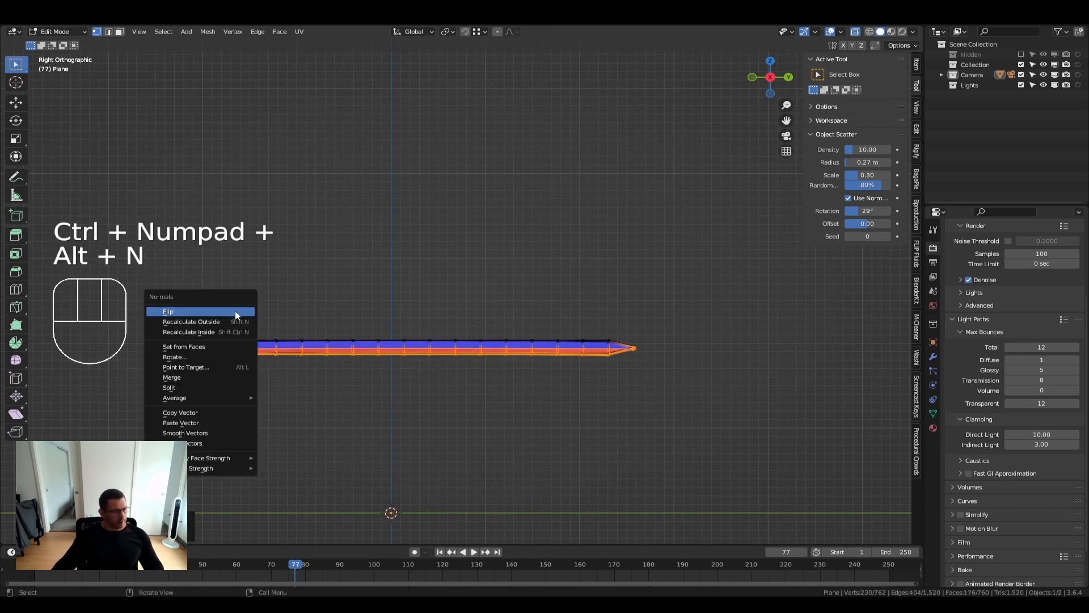
pyautogui.click(236, 312)
pyautogui.moveTo(535, 382); pyautogui.dragTo(513, 387, button='middle')
pyautogui.hotkey('ctrl', 'z')
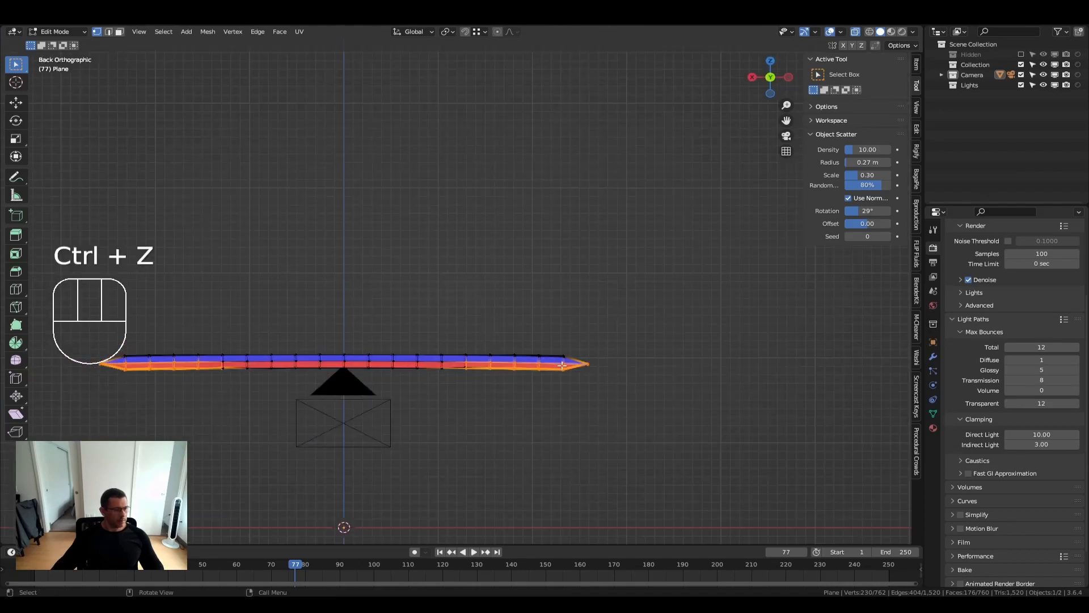
# Add the unselected middle of the lower layer to the selection in back view and try flipping the normals
pyautogui.keyDown('shift'); pyautogui.moveTo(542, 363); pyautogui.dragTo(182, 392); pyautogui.keyUp('shift')
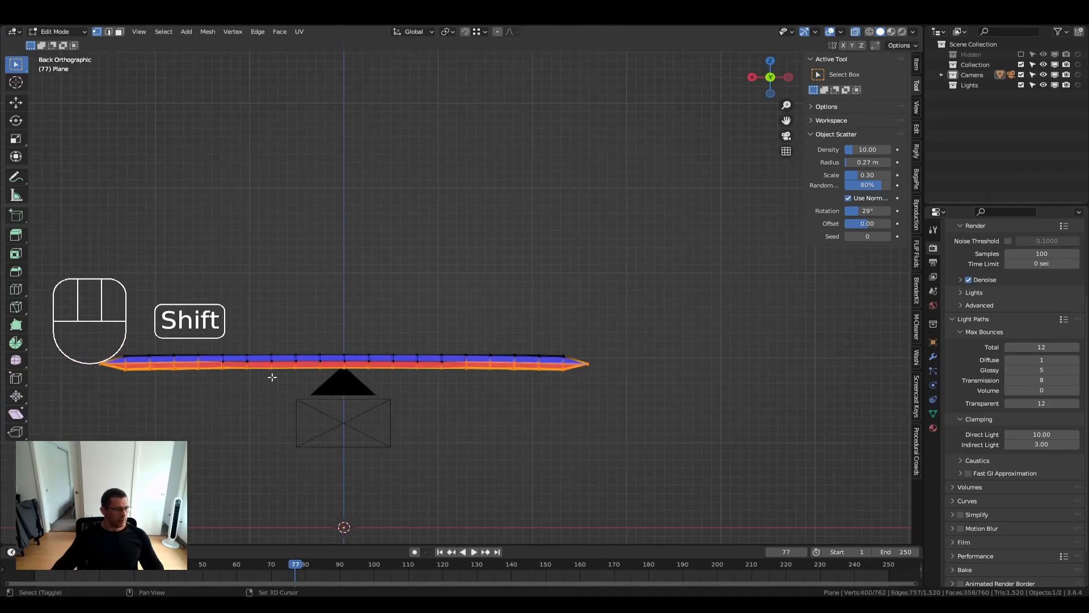
pyautogui.moveTo(271, 377); pyautogui.dragTo(424, 385, button='middle')
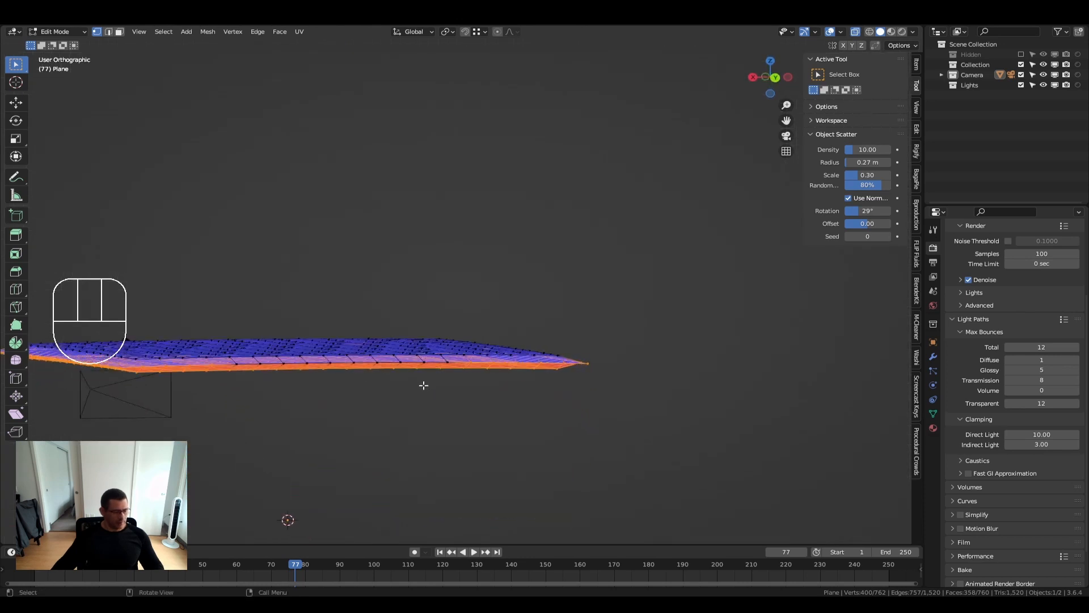
pyautogui.hotkey('alt', 'n')
pyautogui.click(420, 380)
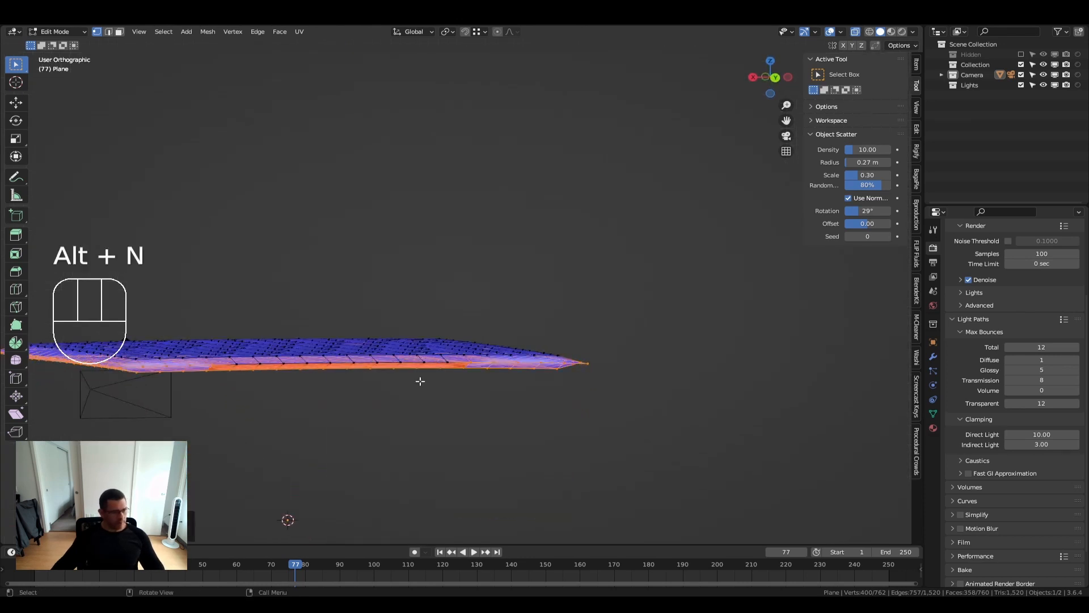
pyautogui.moveTo(456, 371); pyautogui.dragTo(418, 380, button='middle')
pyautogui.hotkey('ctrl', 'z')
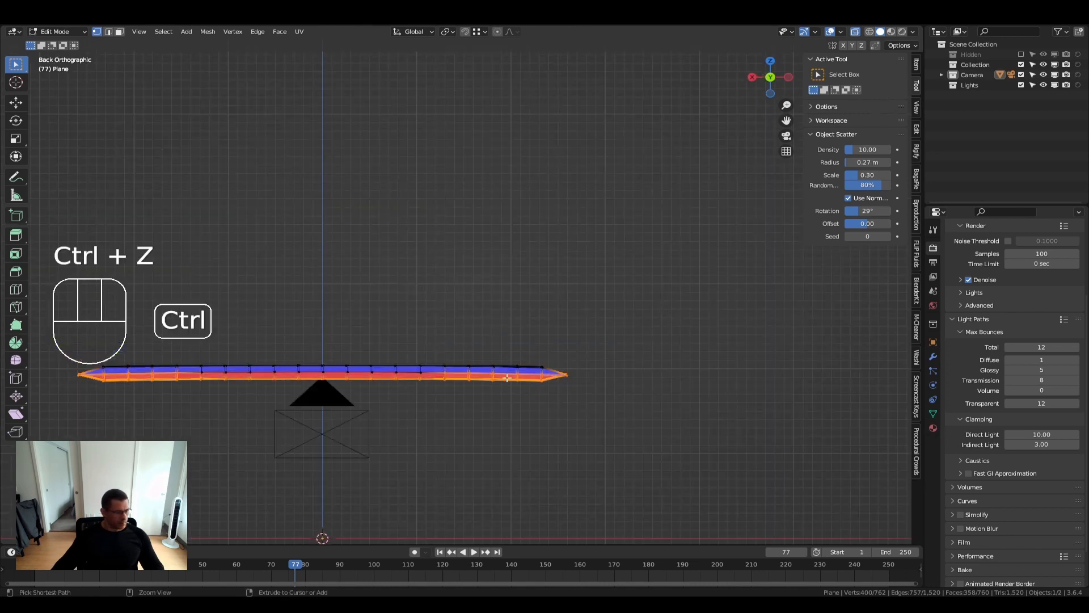
# Add the remaining lower-layer faces to the selection in face select mode and flip the normals of the selection
pyautogui.press('3')
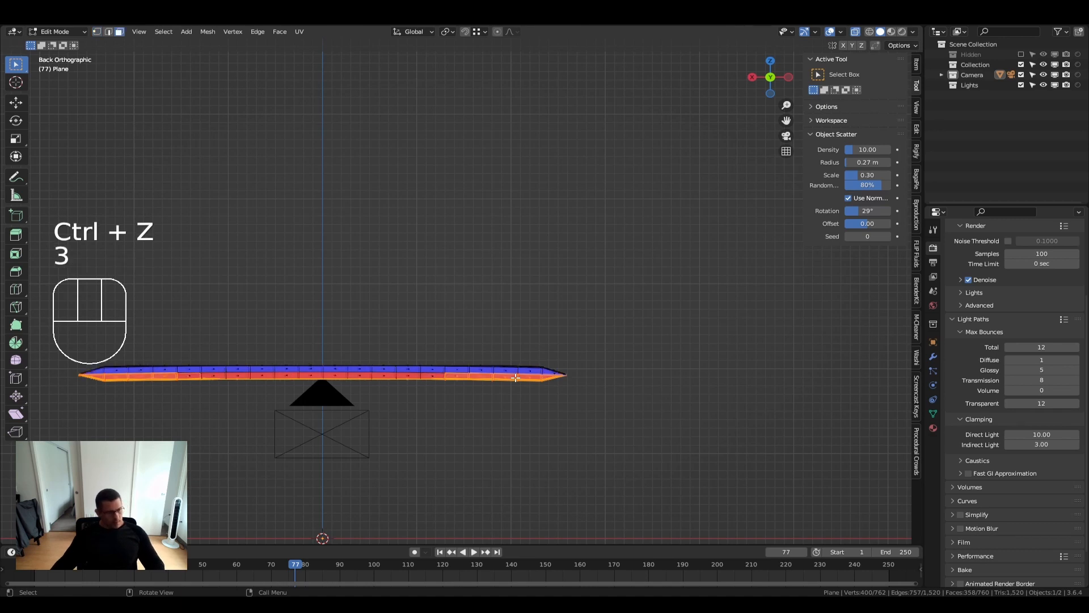
pyautogui.keyDown('shift'); pyautogui.moveTo(536, 375); pyautogui.dragTo(133, 397); pyautogui.keyUp('shift')
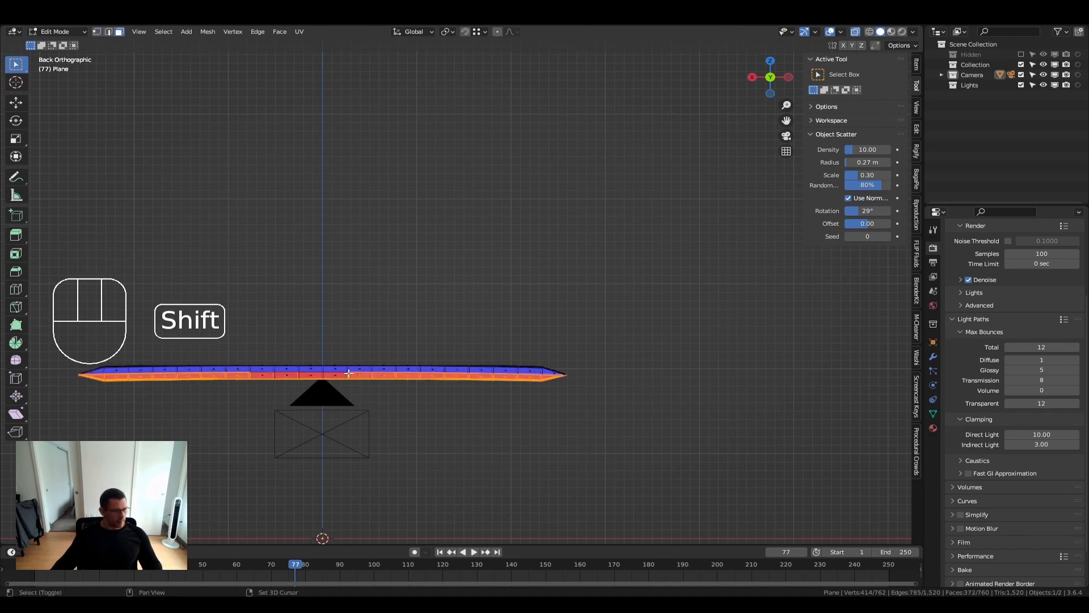
pyautogui.keyDown('shift'); pyautogui.moveTo(348, 372); pyautogui.dragTo(210, 391); pyautogui.keyUp('shift')
pyautogui.moveTo(209, 391); pyautogui.dragTo(560, 401, button='middle')
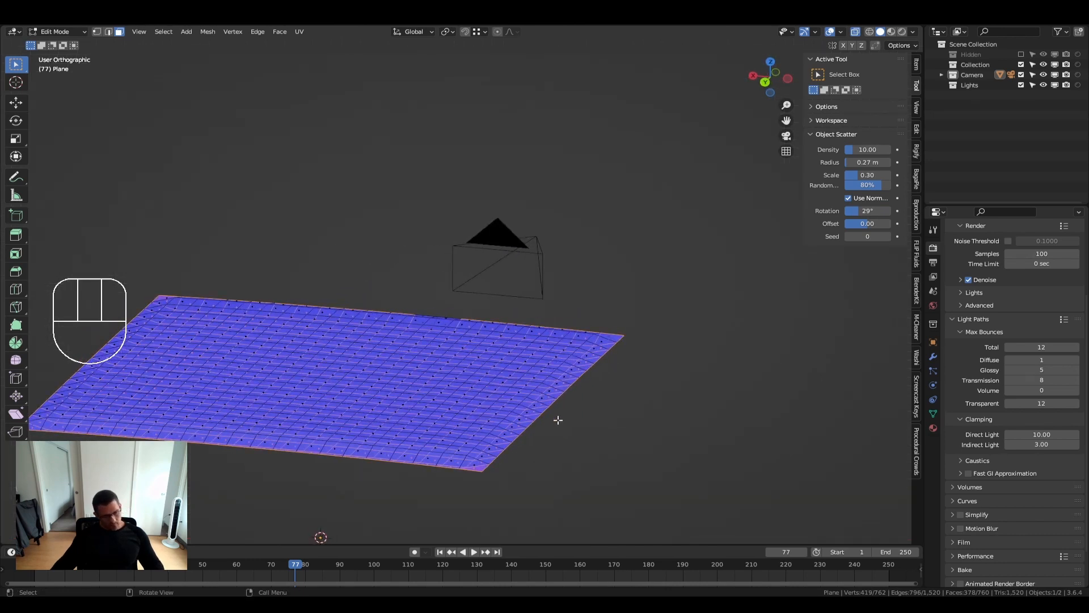
pyautogui.scroll(4, 558, 420)
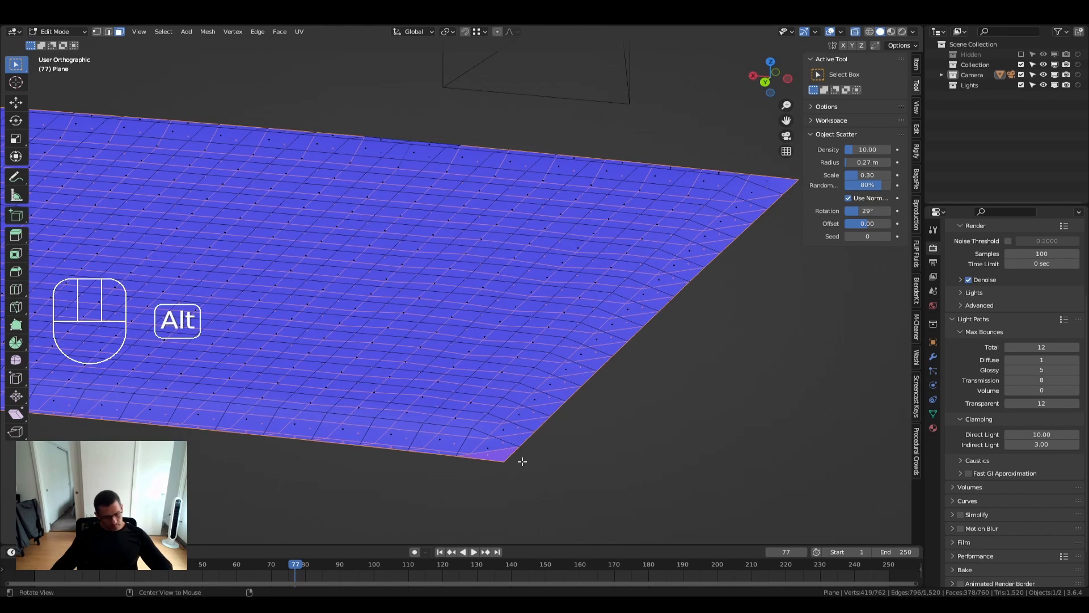
pyautogui.hotkey('alt', 'n')
pyautogui.click(513, 427)
# Return to Sculpt Mode and inflate the two-layer mesh into a cushion with the Cloth Filter
pyautogui.press('Tab')
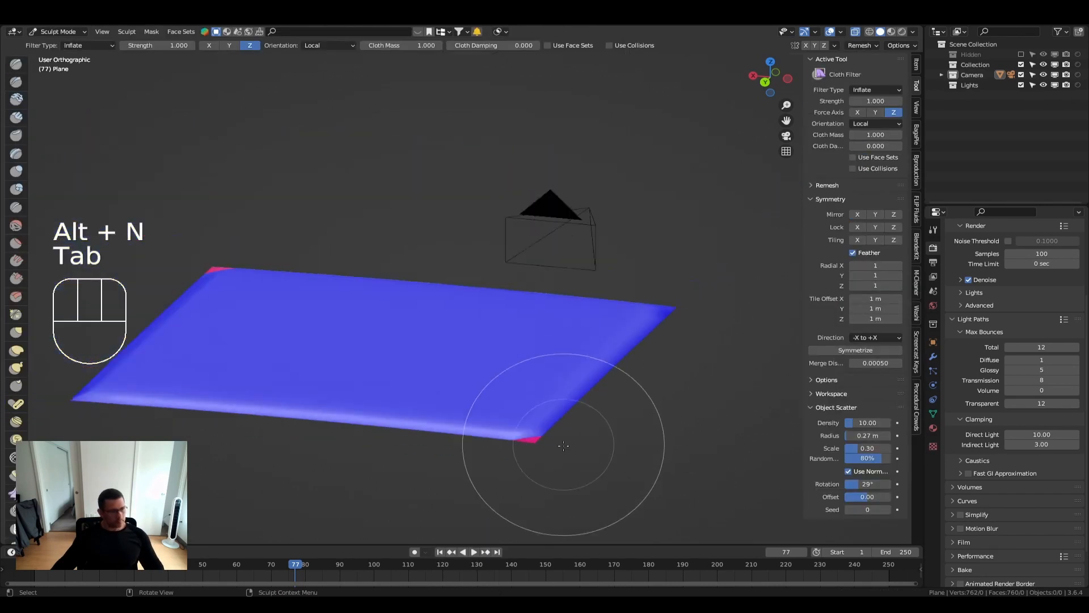
pyautogui.moveTo(563, 446); pyautogui.dragTo(553, 387, button='middle')
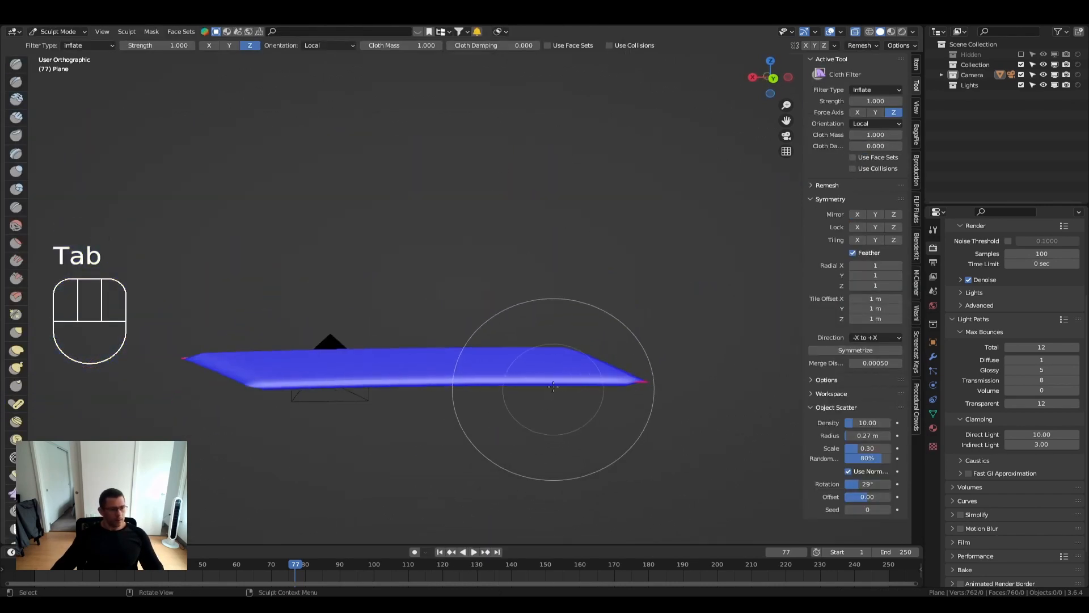
pyautogui.moveTo(539, 369); pyautogui.dragTo(605, 370)
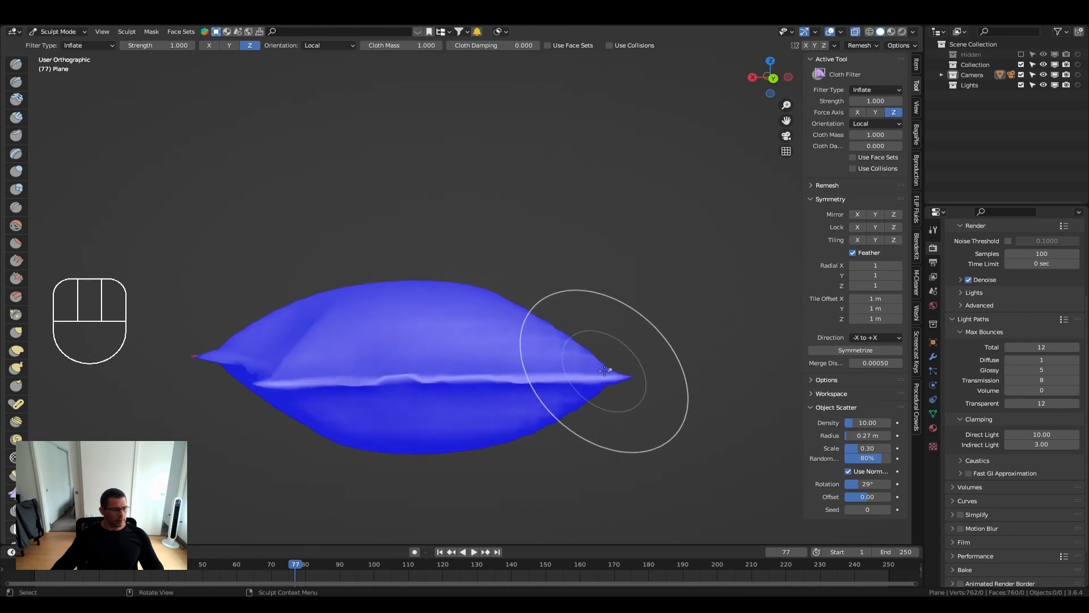
pyautogui.moveTo(518, 370); pyautogui.dragTo(605, 315, button='middle')
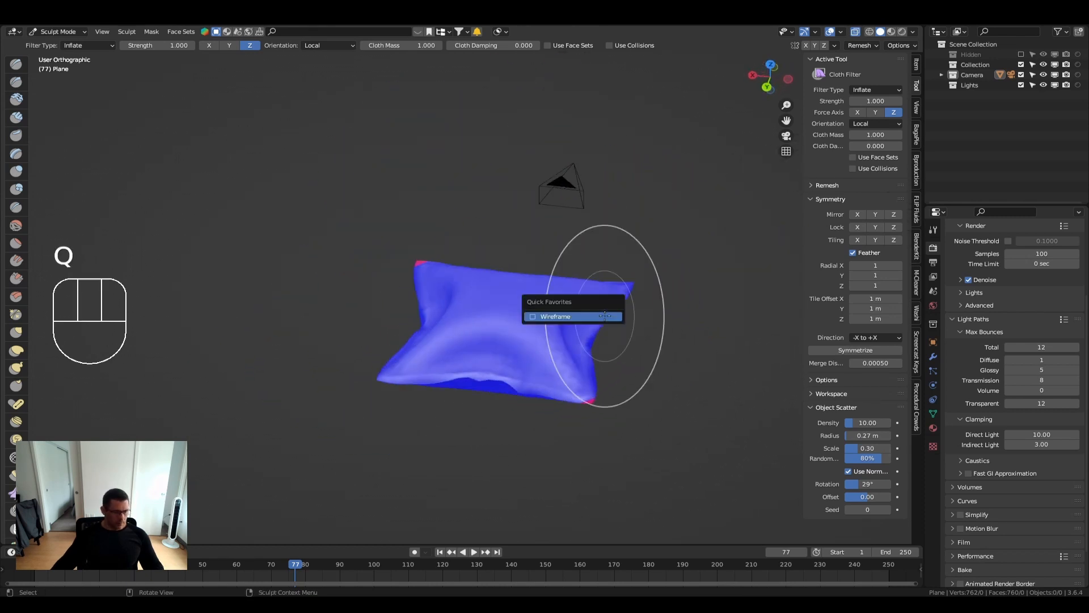
pyautogui.click(592, 316)
pyautogui.press('q')
pyautogui.click(593, 317)
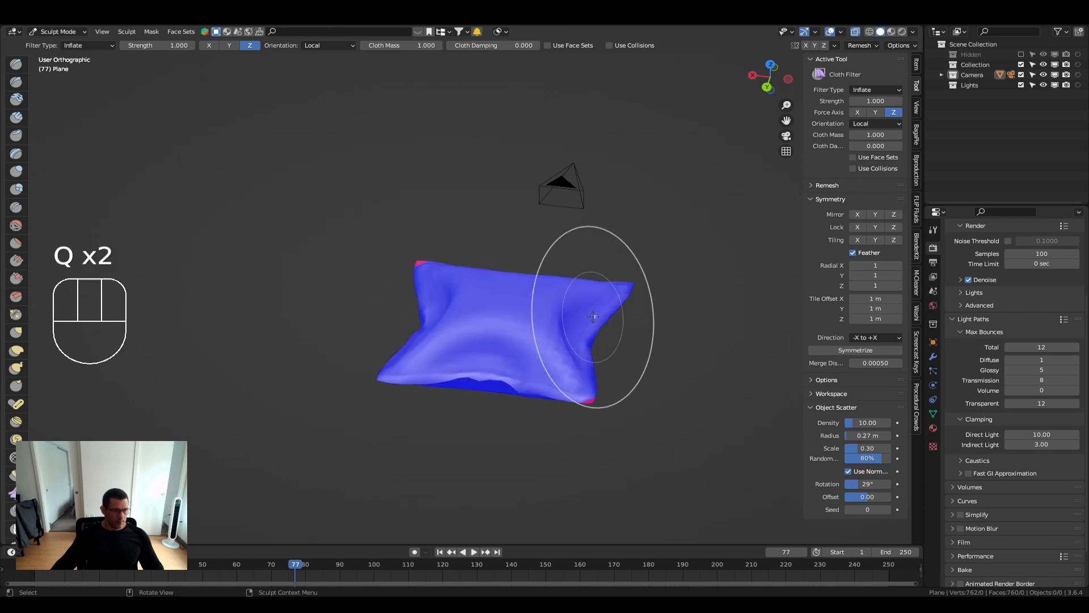
pyautogui.moveTo(524, 355); pyautogui.dragTo(522, 345, button='middle')
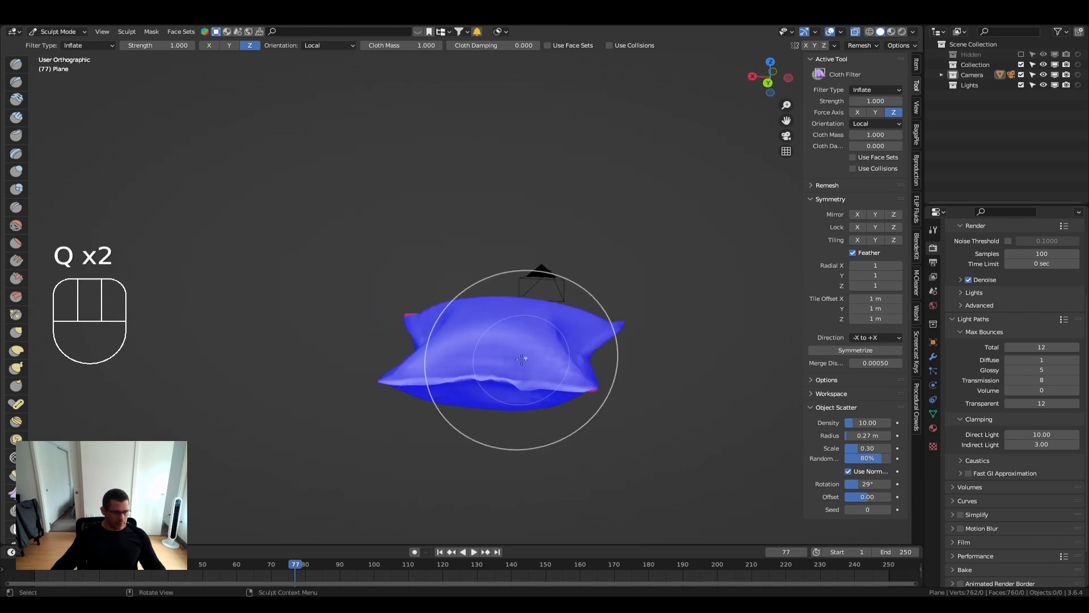
pyautogui.press('q')
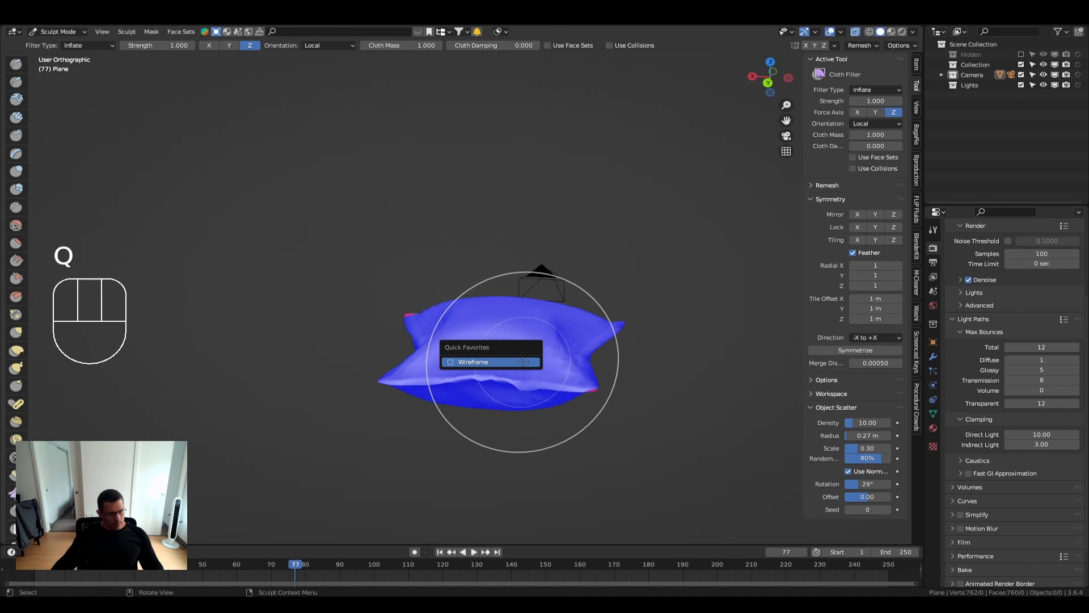
pyautogui.rightClick(523, 362)
# Turn off the Face Orientation overlay from Edit Mode and return to Sculpt Mode
pyautogui.press('Tab')
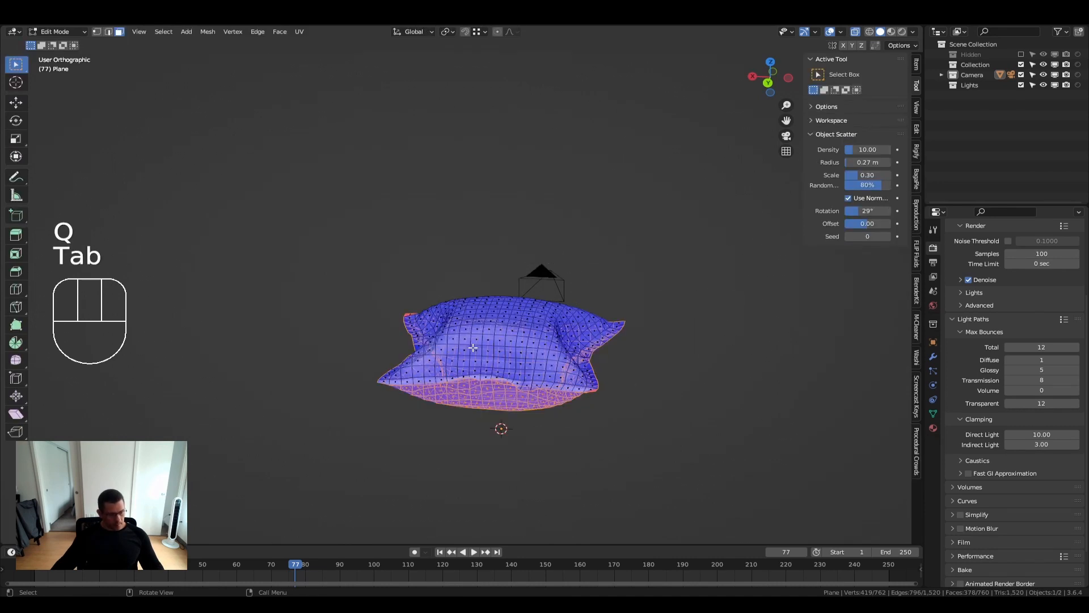
pyautogui.press('q')
pyautogui.click(454, 358)
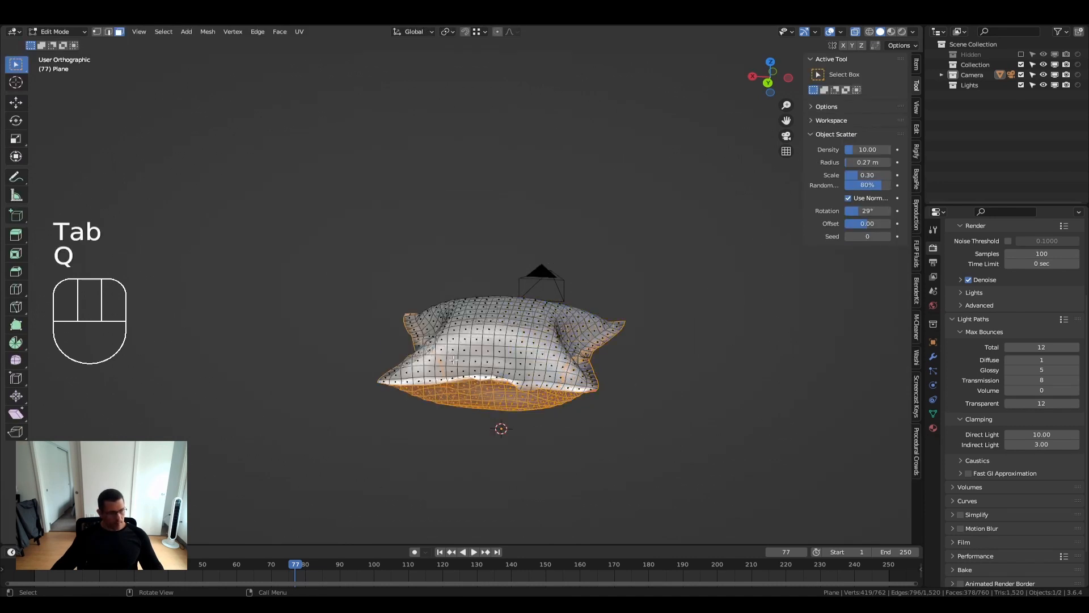
pyautogui.press('Tab')
# Apply another short Inflate stroke of the Cloth Filter to the cushion and inspect its shape from several angles
pyautogui.moveTo(598, 448)
pyautogui.mouseDown(button='middle')
pyautogui.moveTo(487, 376)
pyautogui.moveTo(556, 360)
pyautogui.mouseUp(button='middle')
pyautogui.scroll(2, 511, 370)
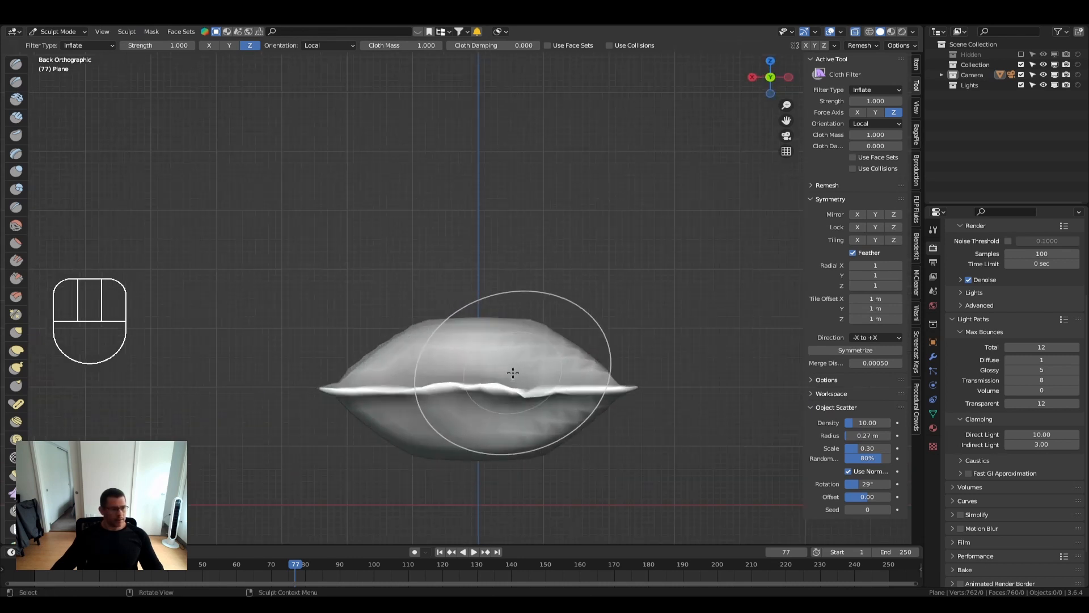
pyautogui.scroll(-3, 515, 372)
pyautogui.moveTo(503, 373)
pyautogui.mouseDown()
pyautogui.moveTo(467, 369)
pyautogui.moveTo(418, 386)
pyautogui.moveTo(505, 373)
pyautogui.mouseUp()
pyautogui.moveTo(506, 372); pyautogui.dragTo(622, 325, button='middle')
pyautogui.scroll(-2, 601, 331)
pyautogui.scroll(3, 622, 325)
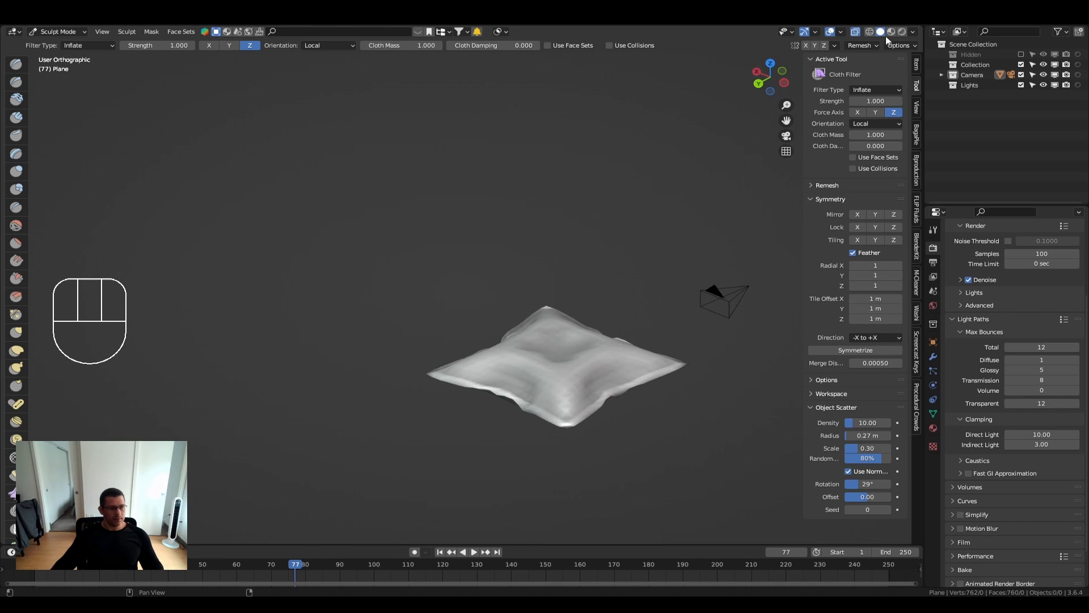
# Try the Cloth Filter's Expand type on the cushion and undo it
pyautogui.click(872, 90)
pyautogui.click(873, 126)
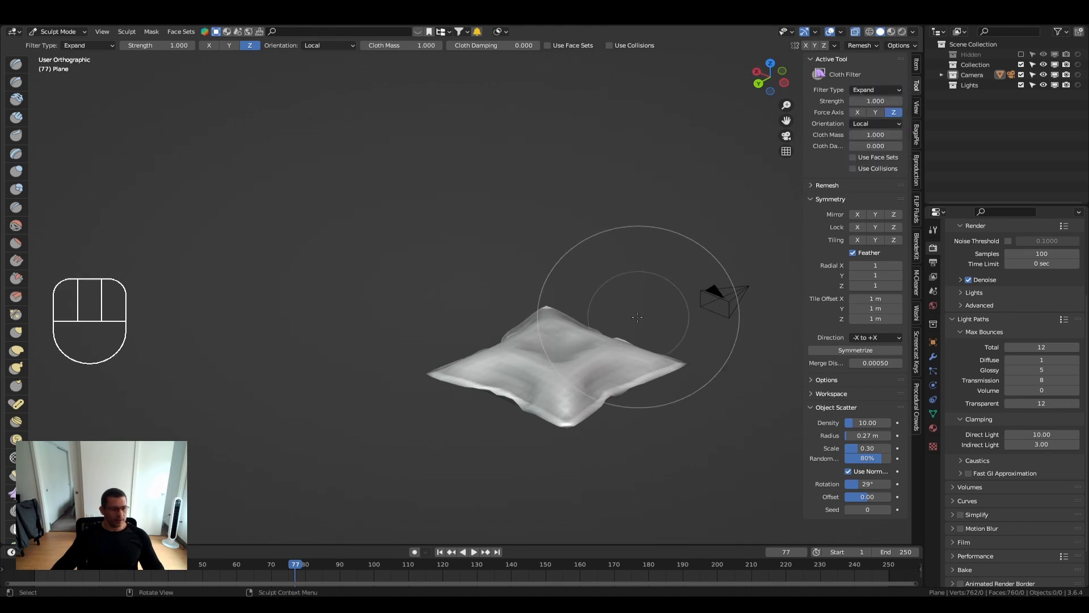
pyautogui.moveTo(613, 332)
pyautogui.mouseDown()
pyautogui.moveTo(588, 346)
pyautogui.moveTo(604, 345)
pyautogui.mouseUp()
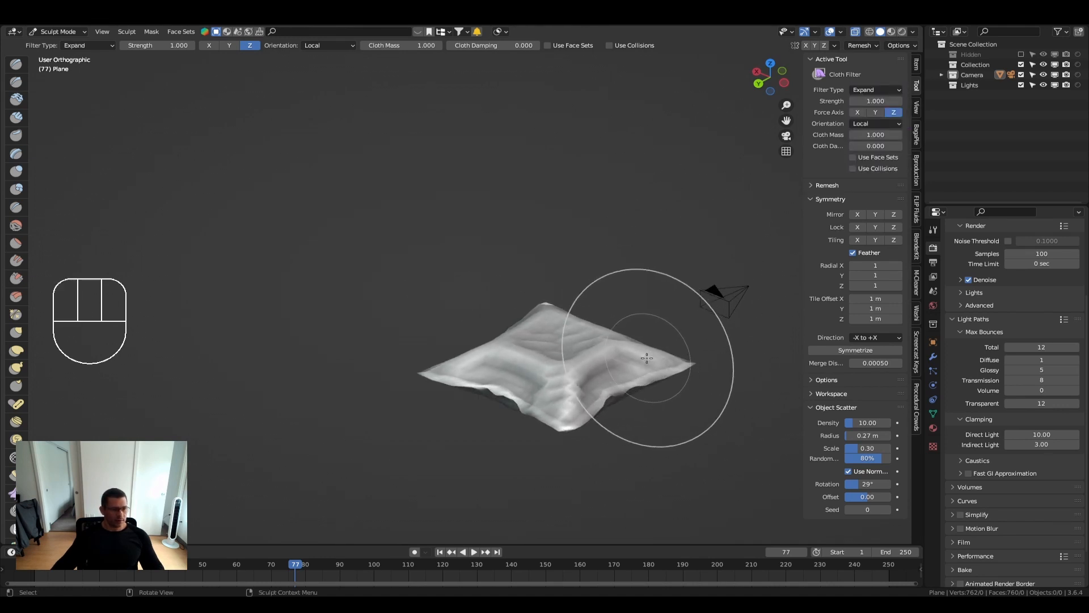
pyautogui.hotkey('ctrl', 'z')
# Set the Cloth Filter type to Inflate and enable its X, Y and Z force axes
pyautogui.click(881, 91)
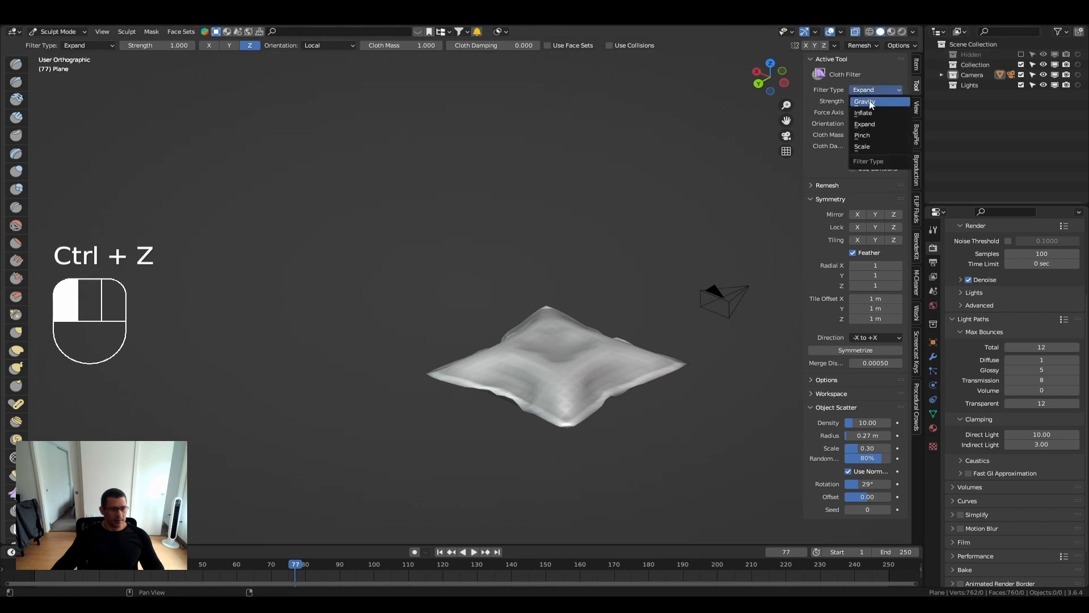
pyautogui.click(876, 113)
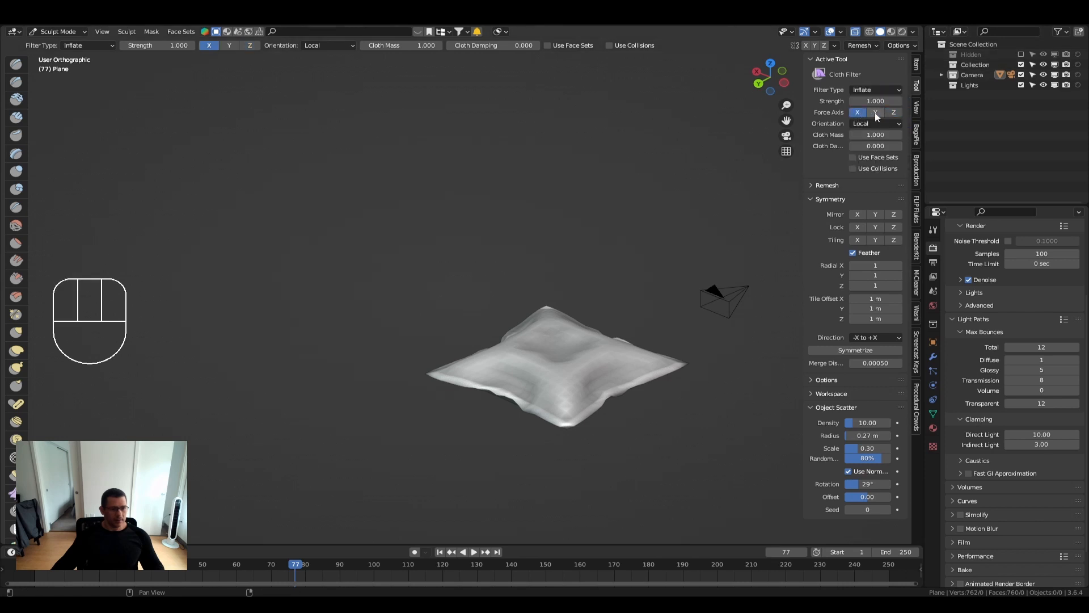
pyautogui.keyDown('shift'); pyautogui.click(893, 112); pyautogui.keyUp('shift')
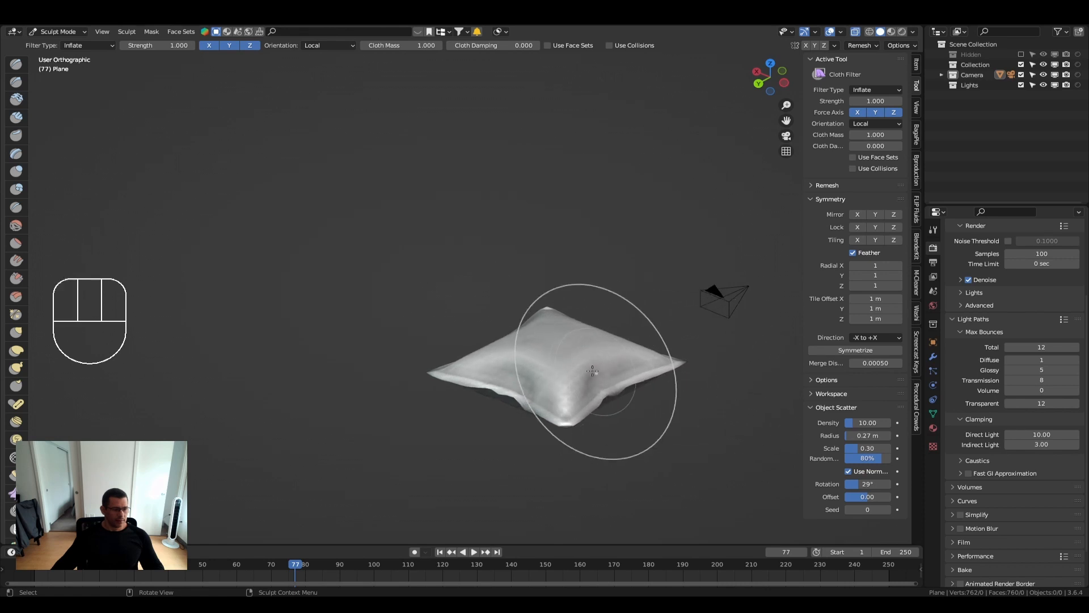
# Check the cushion's mesh in Edit Mode and return to Sculpt Mode
pyautogui.moveTo(615, 375)
pyautogui.mouseDown(button='middle')
pyautogui.moveTo(497, 442)
pyautogui.moveTo(773, 250)
pyautogui.moveTo(591, 389)
pyautogui.mouseUp(button='middle')
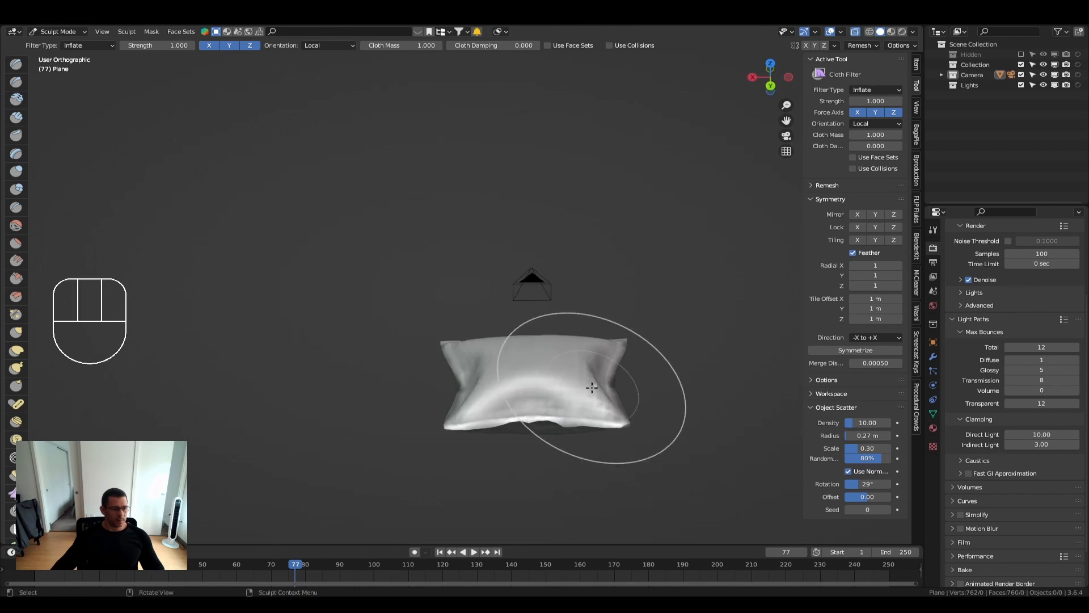
pyautogui.hotkey('ctrl', 'Tab')
pyautogui.moveTo(564, 352); pyautogui.dragTo(571, 378, button='middle')
pyautogui.hotkey('ctrl', 'Tab')
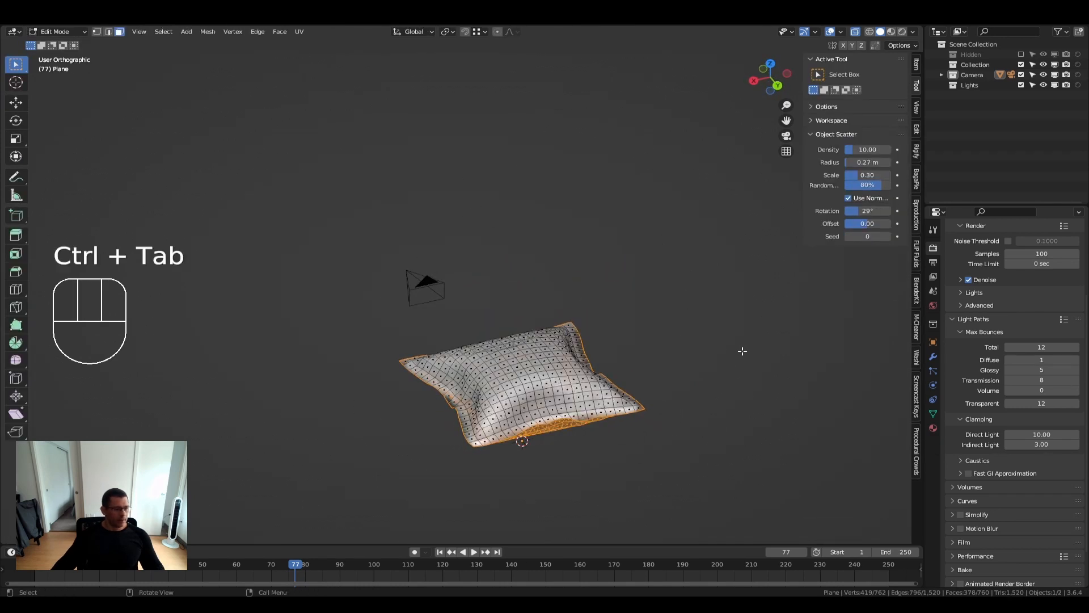
pyautogui.hotkey('ctrl', 'Tab')
pyautogui.click(464, 406)
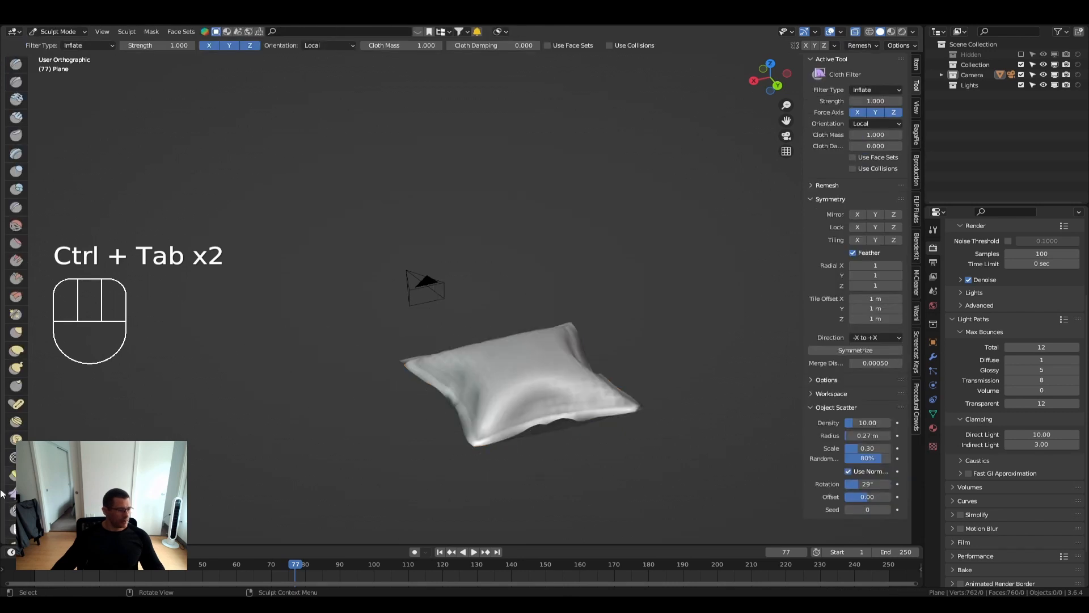
# Smooth the whole cushion with two strokes of the Mesh Filter set to the Smooth type
pyautogui.scroll(-5, 16, 295)
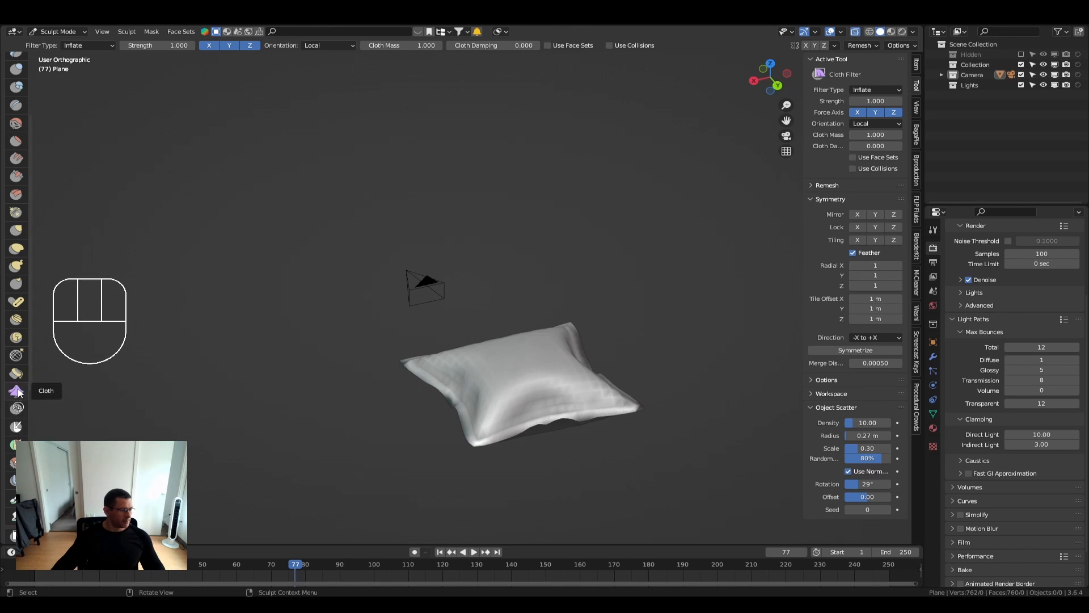
pyautogui.scroll(-4, 16, 295)
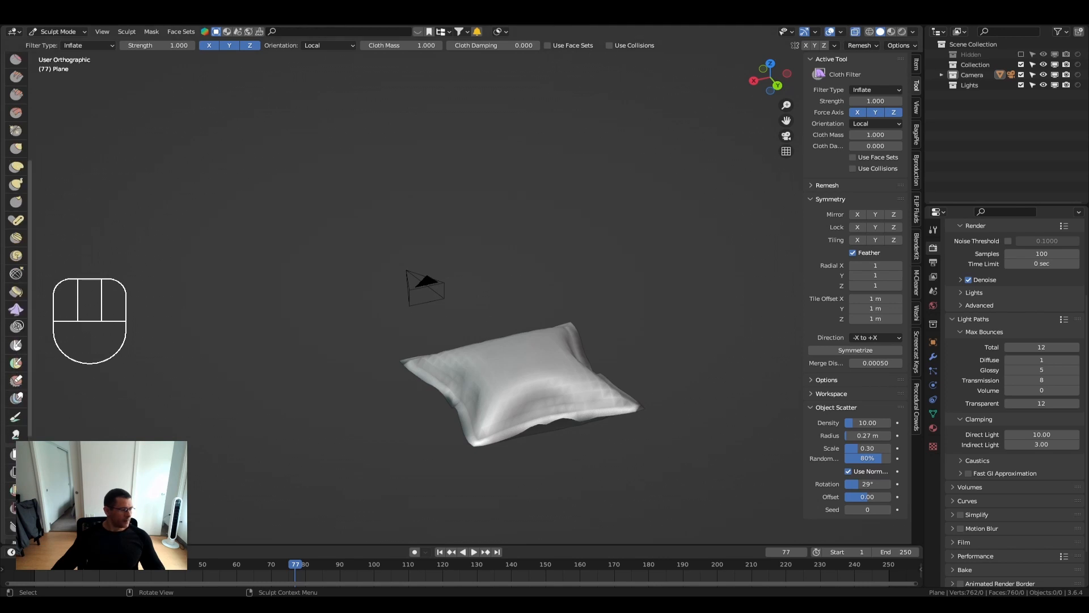
pyautogui.scroll(-4, 16, 294)
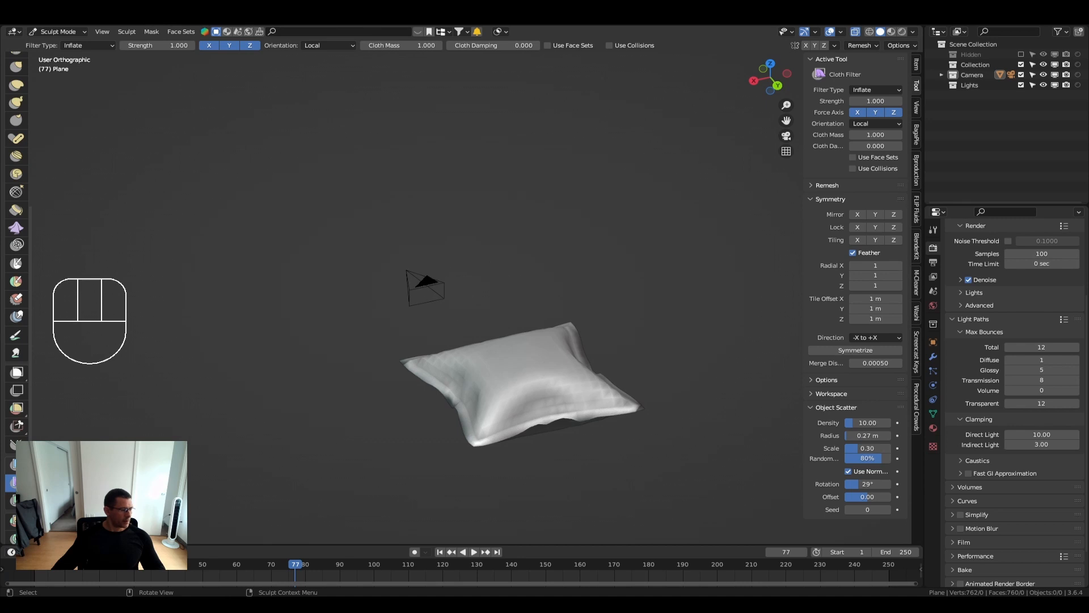
pyautogui.click(13, 464)
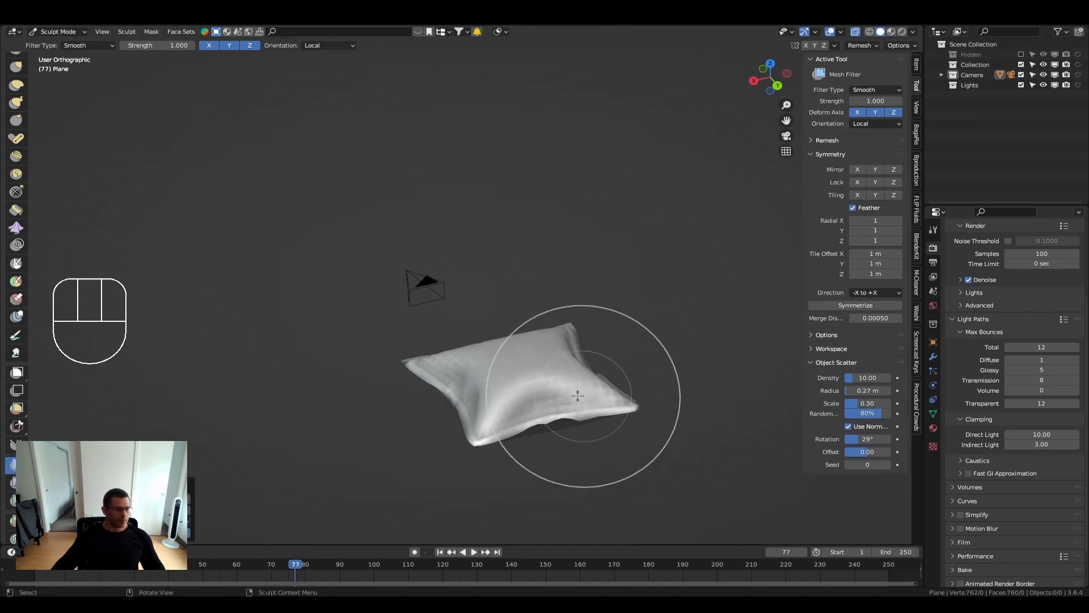
pyautogui.moveTo(596, 392); pyautogui.dragTo(725, 403)
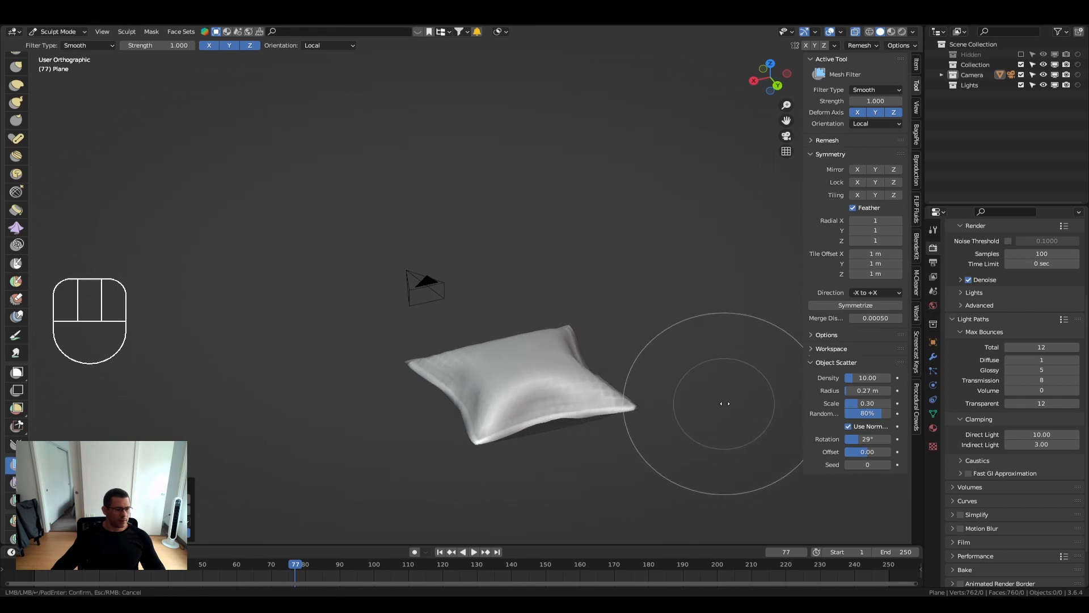
pyautogui.moveTo(570, 396); pyautogui.dragTo(727, 406)
# Inspect the smoothed cushion in Object Mode and return to Sculpt Mode
pyautogui.moveTo(531, 410)
pyautogui.mouseDown(button='middle')
pyautogui.moveTo(507, 478)
pyautogui.moveTo(231, 443)
pyautogui.moveTo(236, 401)
pyautogui.moveTo(548, 431)
pyautogui.moveTo(568, 377)
pyautogui.mouseUp(button='middle')
pyautogui.hotkey('ctrl', 'Tab')
pyautogui.moveTo(467, 384)
pyautogui.mouseDown(button='middle')
pyautogui.moveTo(524, 372)
pyautogui.moveTo(257, 354)
pyautogui.mouseUp(button='middle')
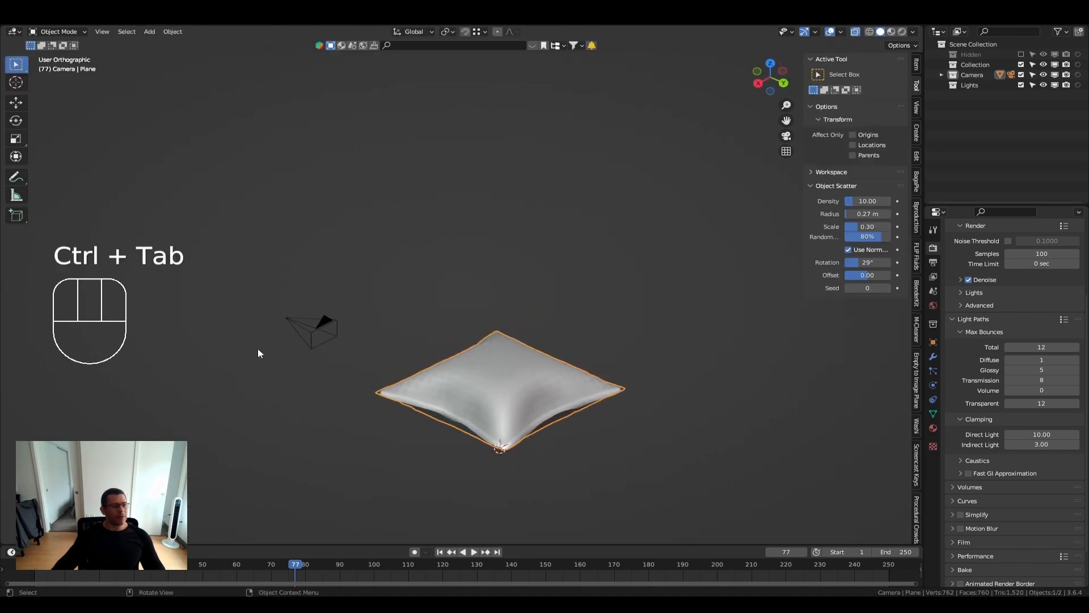
pyautogui.hotkey('ctrl', 'Tab')
pyautogui.click(533, 406)
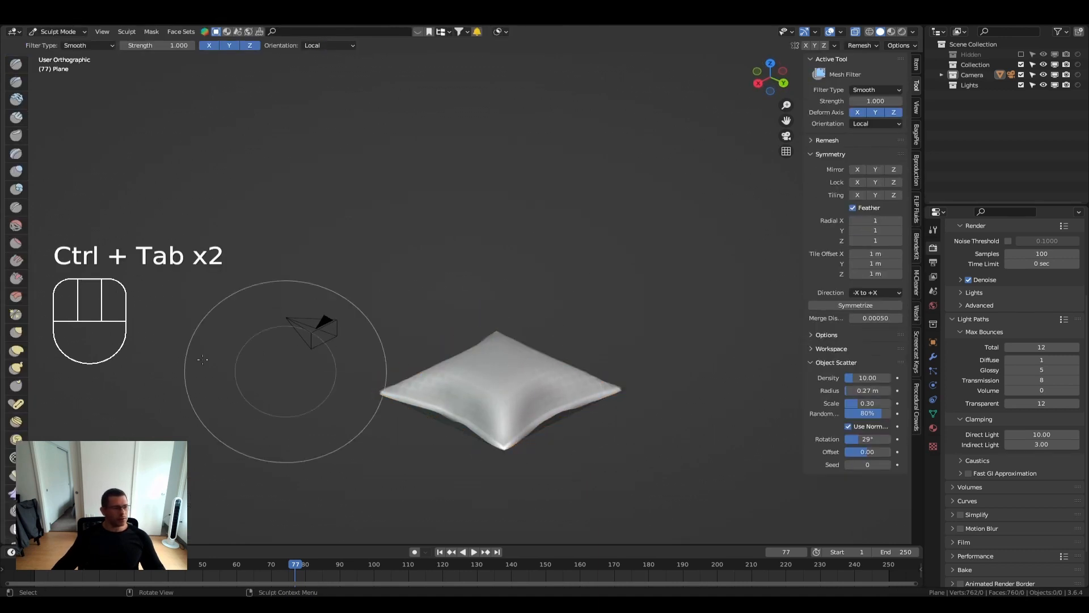
# Choose the Draw brush and use its smoothing mode to soften the pointed tip of one cushion corner
pyautogui.scroll(5, 650, 386)
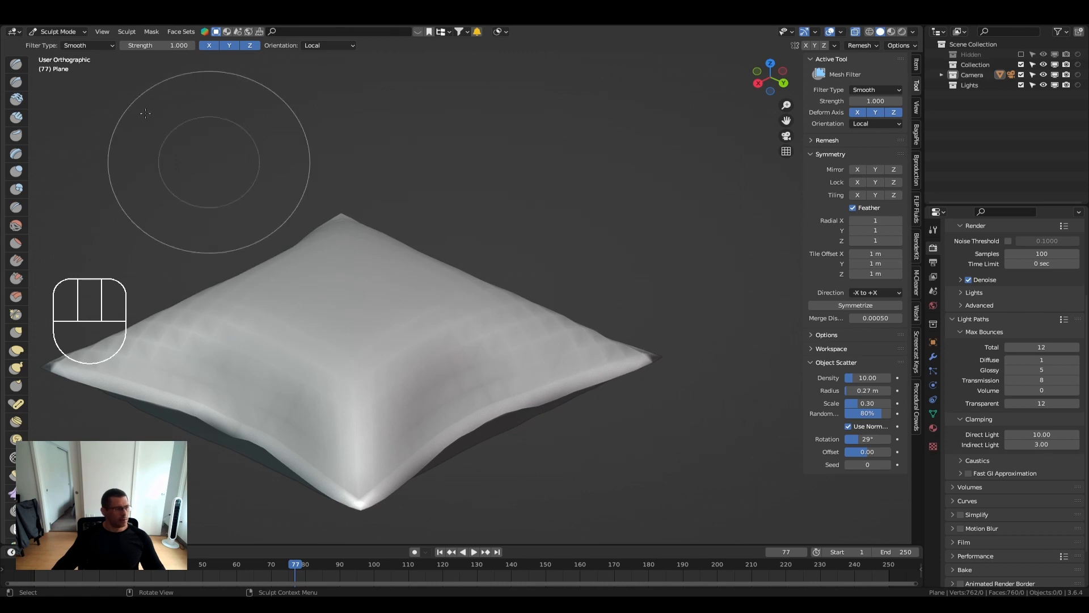
pyautogui.click(16, 64)
pyautogui.scroll(2, 622, 385)
pyautogui.scroll(2, 622, 385)
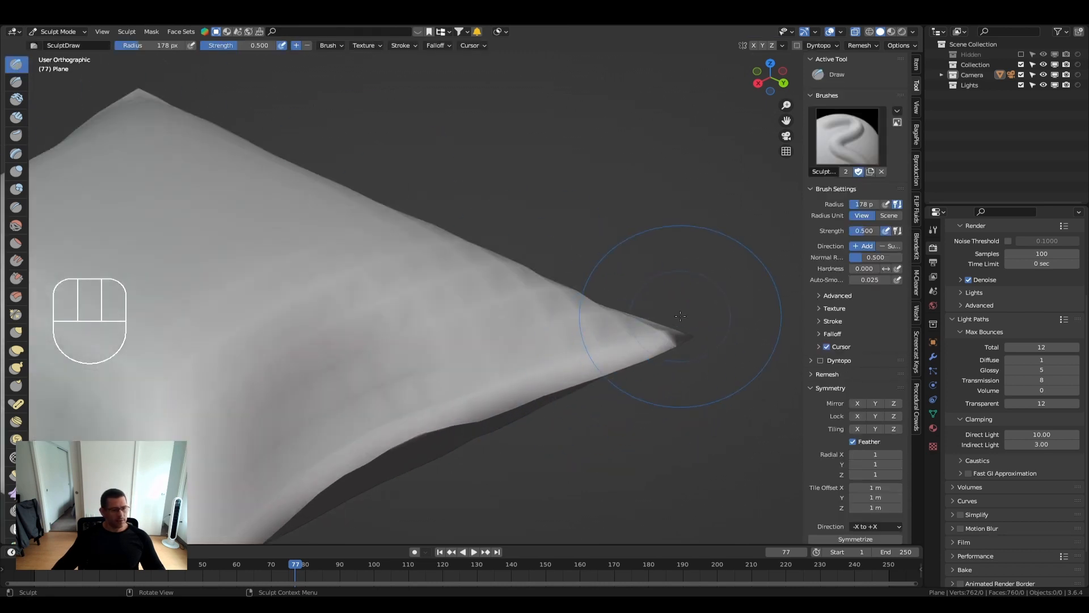
pyautogui.keyDown('shift'); pyautogui.click(676, 327); pyautogui.keyUp('shift')
pyautogui.scroll(-4, 634, 334)
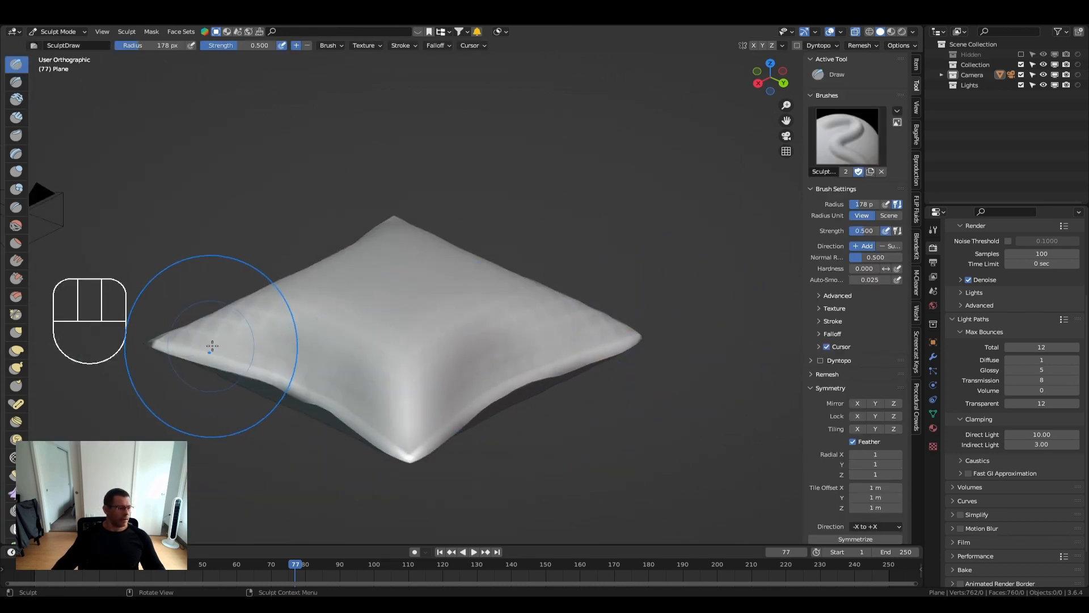
# Apply the Draw brush's smoothing to a small spot on the cushion's side seam, near a corner
pyautogui.moveTo(206, 340); pyautogui.dragTo(449, 365, button='middle')
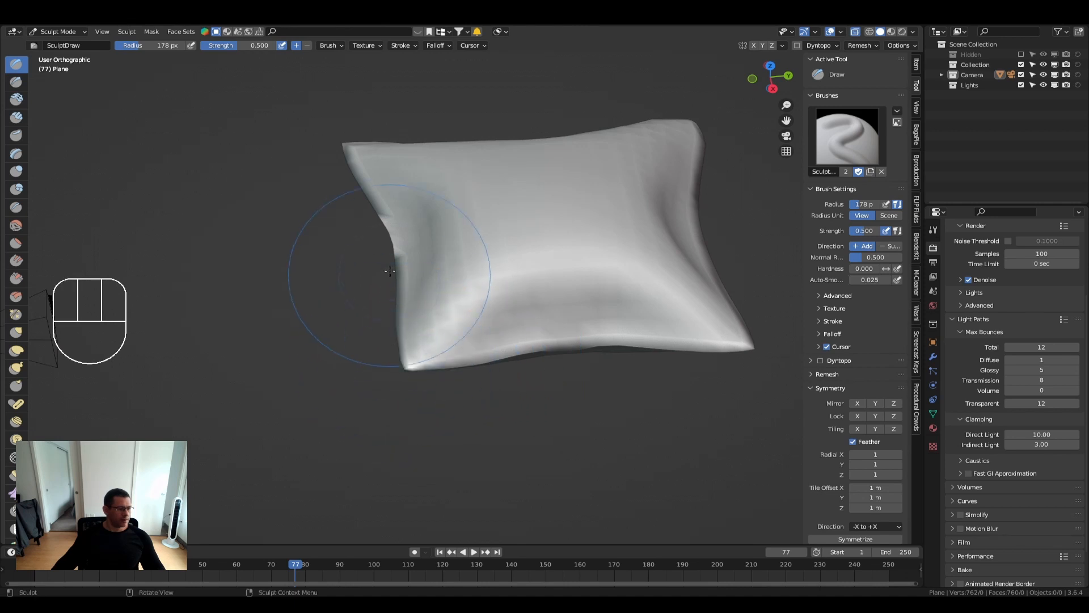
pyautogui.moveTo(397, 239); pyautogui.dragTo(446, 252, button='middle')
pyautogui.keyDown('shift'); pyautogui.moveTo(405, 252); pyautogui.dragTo(622, 323, button='middle'); pyautogui.keyUp('shift')
pyautogui.scroll(2, 621, 322)
pyautogui.keyDown('shift'); pyautogui.moveTo(622, 322); pyautogui.dragTo(623, 324); pyautogui.keyUp('shift')
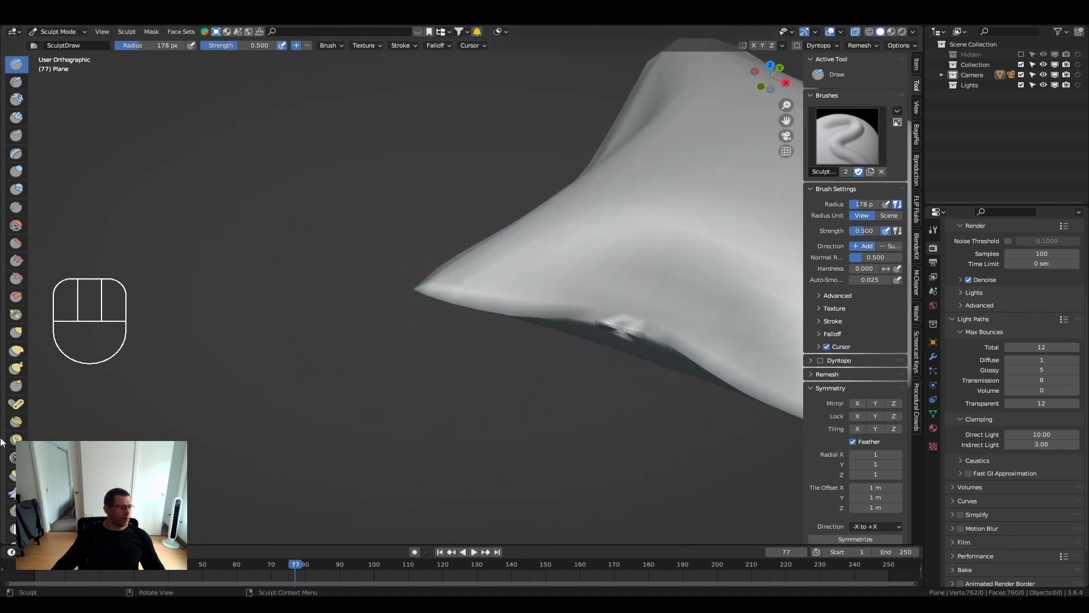
pyautogui.keyDown('shift'); pyautogui.moveTo(422, 299); pyautogui.dragTo(323, 346, button='middle'); pyautogui.keyUp('shift')
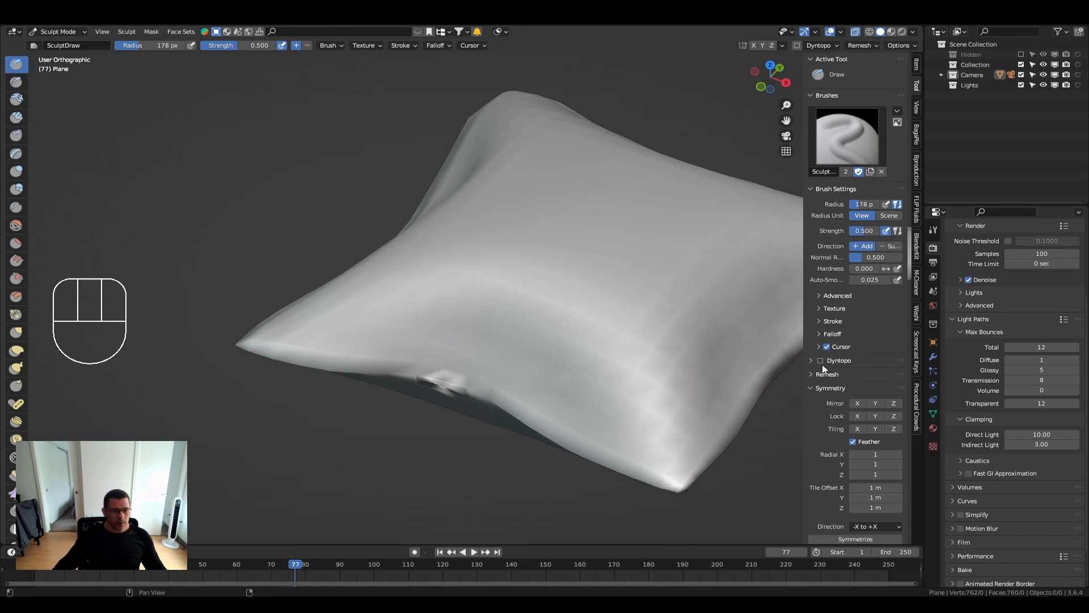
pyautogui.keyDown('shift'); pyautogui.moveTo(632, 323); pyautogui.dragTo(487, 333, button='middle'); pyautogui.keyUp('shift')
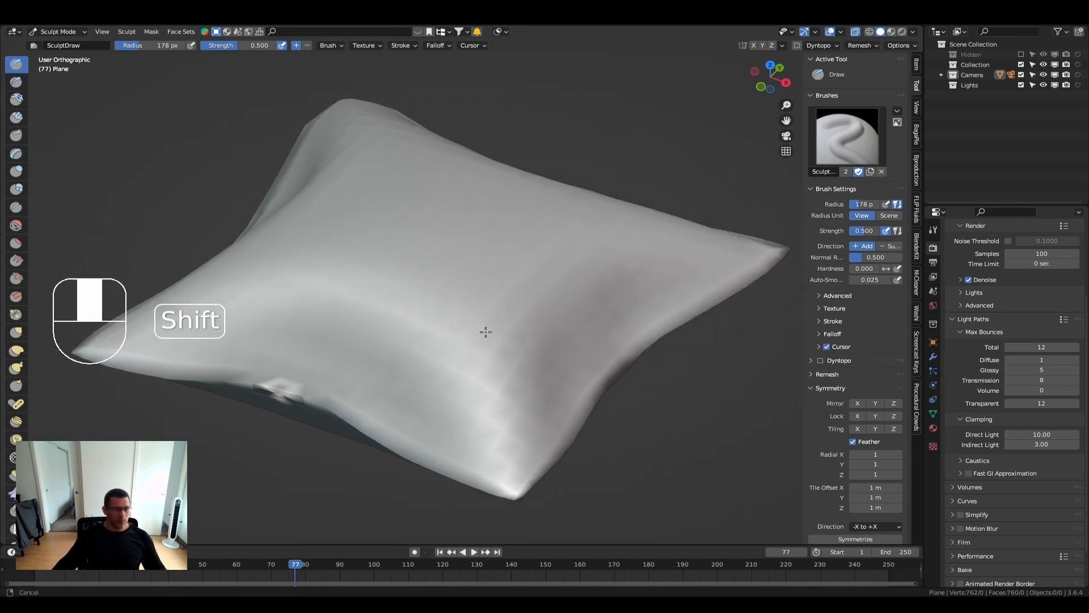
# With the wireframe shown, enable Dyntopo, accept losing attribute data, and smooth the pinched spot on the cushion's edge
pyautogui.press('q')
pyautogui.click(492, 330)
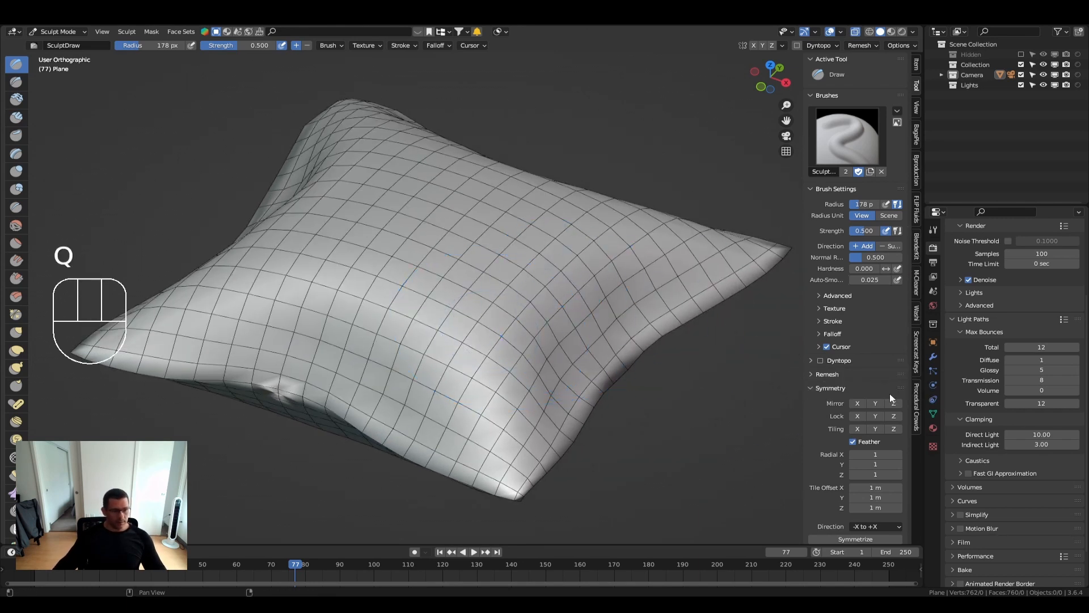
pyautogui.click(829, 361)
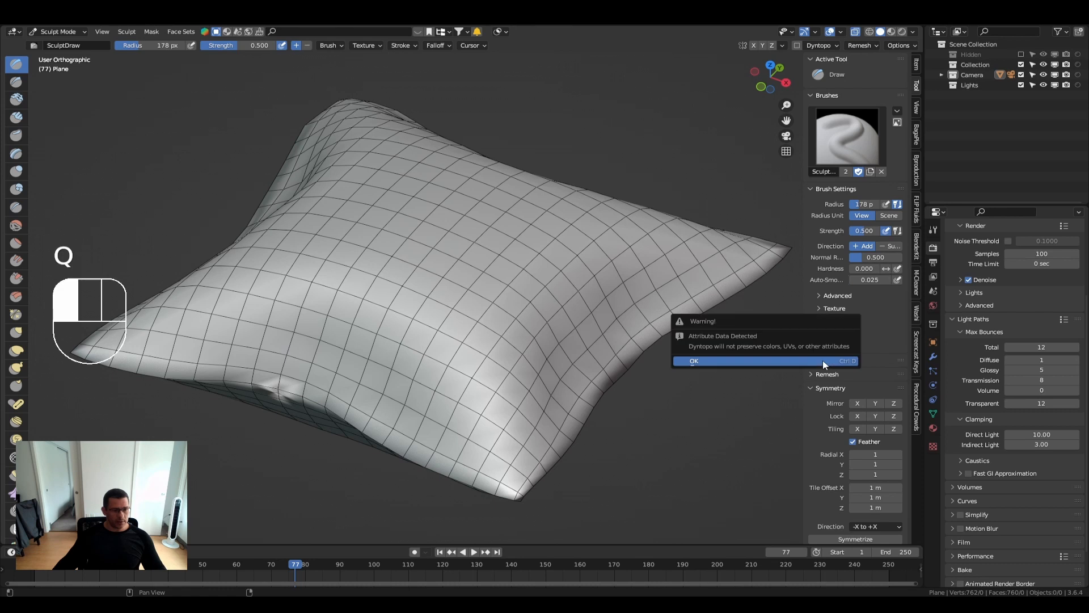
pyautogui.click(776, 366)
pyautogui.moveTo(522, 280)
pyautogui.mouseDown(button='middle')
pyautogui.moveTo(567, 329)
pyautogui.moveTo(542, 322)
pyautogui.mouseUp(button='middle')
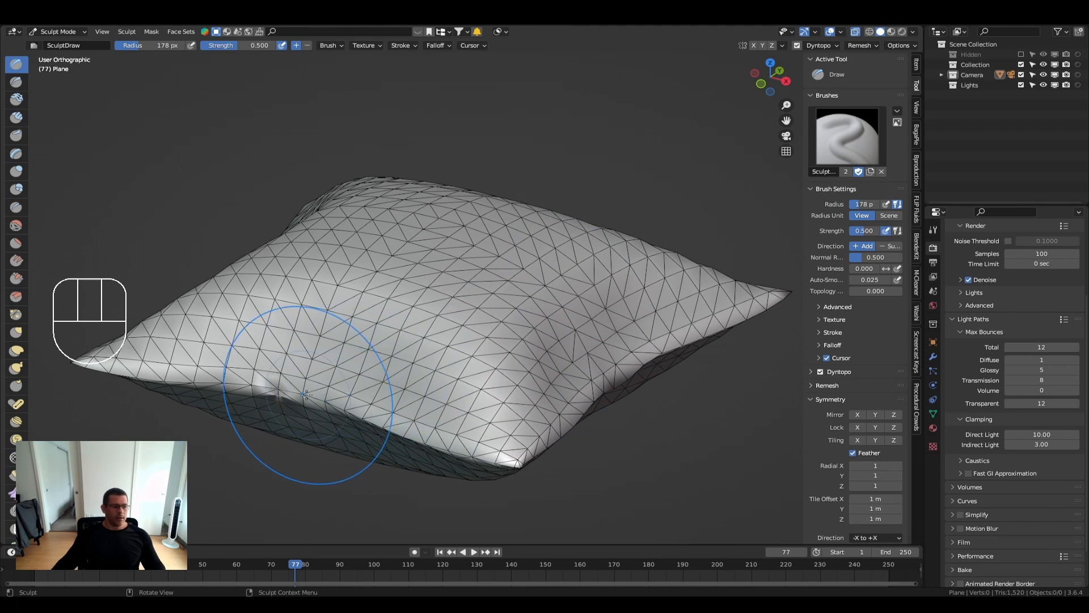
pyautogui.keyDown('shift'); pyautogui.moveTo(274, 396); pyautogui.dragTo(267, 408); pyautogui.keyUp('shift')
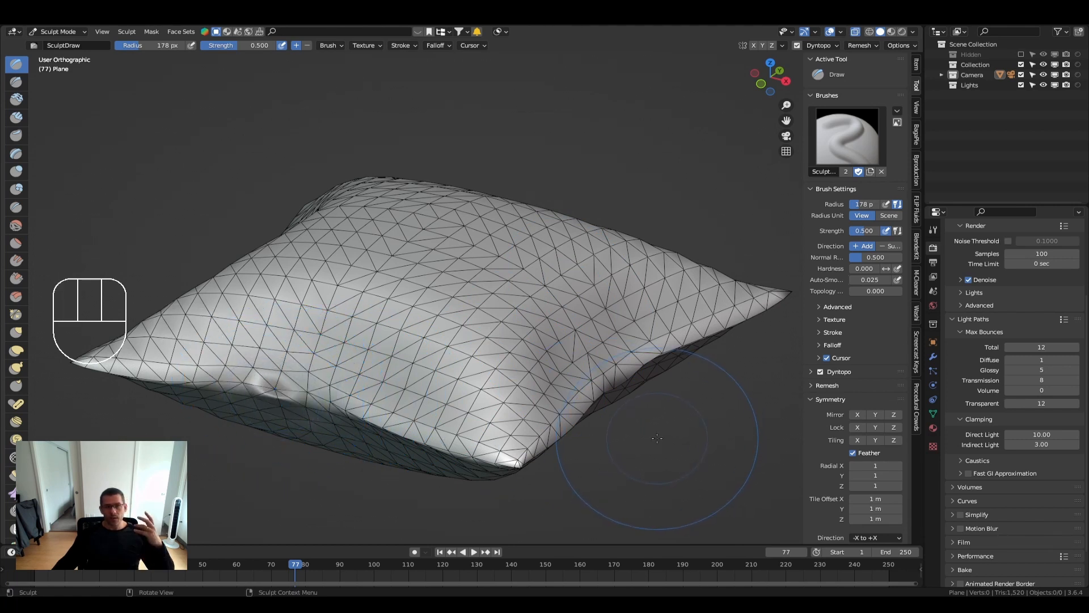
# Choose the Clay Strips brush and reduce its radius to 93 px
pyautogui.click(17, 153)
pyautogui.click(16, 117)
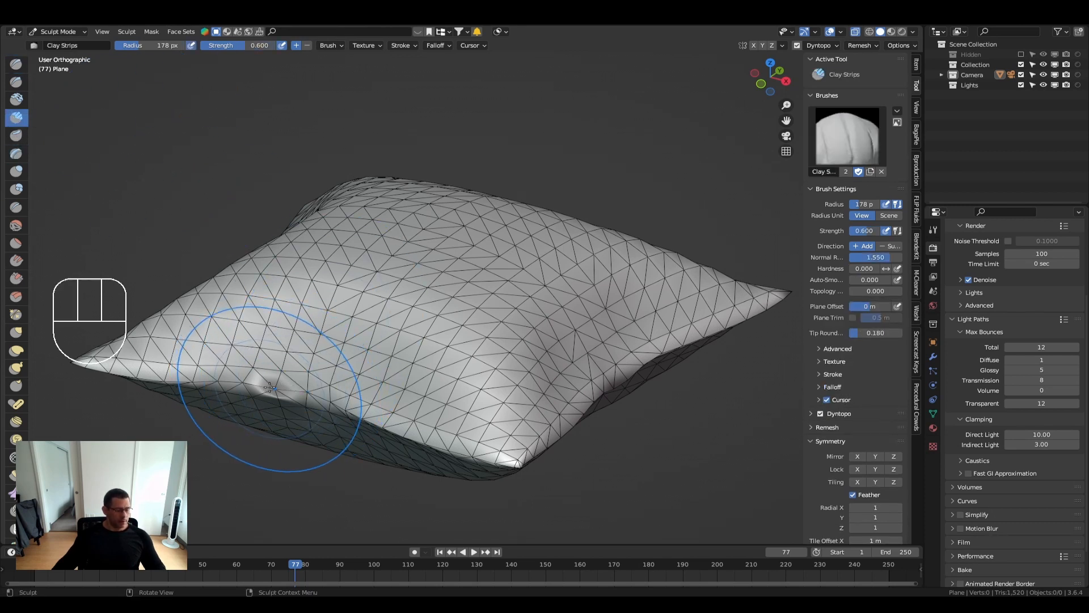
pyautogui.press('[')
pyautogui.press('[')
pyautogui.press('[')
pyautogui.press('[')
pyautogui.press('[')
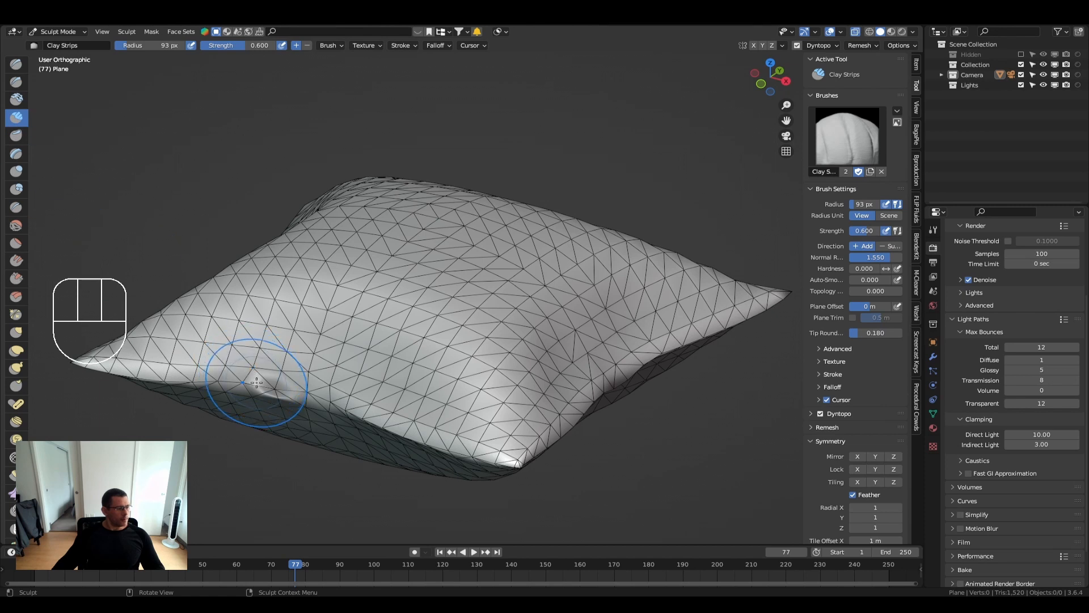
# Try a Clay Strips stroke over the pinched spot on the cushion's edge and undo it
pyautogui.moveTo(256, 382); pyautogui.dragTo(265, 386)
pyautogui.moveTo(294, 391)
pyautogui.mouseDown(button='middle')
pyautogui.moveTo(291, 420)
pyautogui.moveTo(286, 394)
pyautogui.mouseUp(button='middle')
pyautogui.scroll(5, 291, 397)
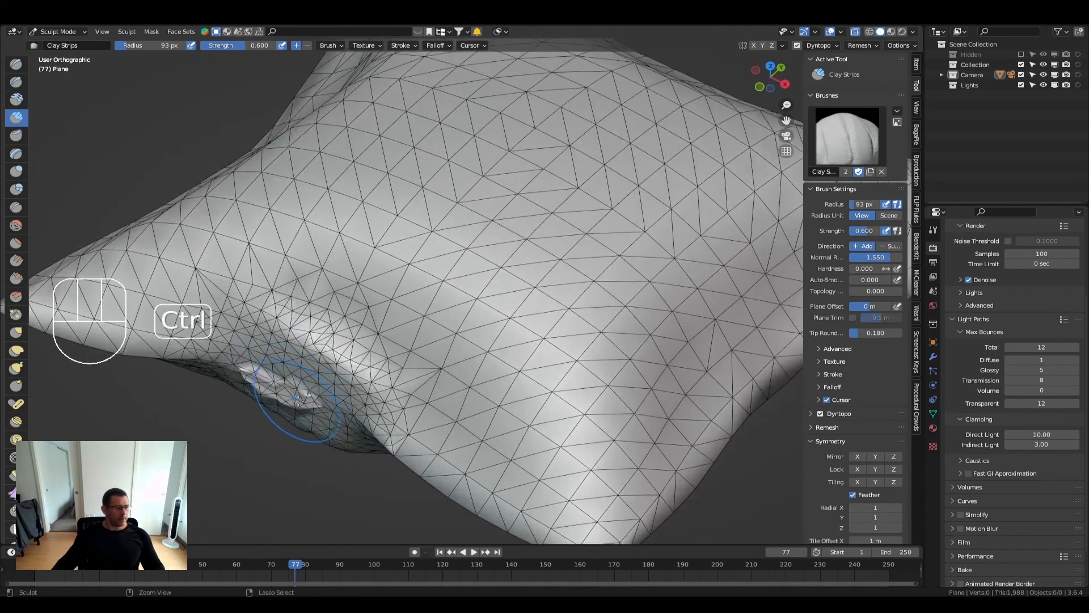
pyautogui.hotkey('ctrl', 'z')
pyautogui.scroll(-4, 345, 402)
pyautogui.keyDown('shift'); pyautogui.moveTo(396, 413); pyautogui.dragTo(318, 433, button='middle'); pyautogui.keyUp('shift')
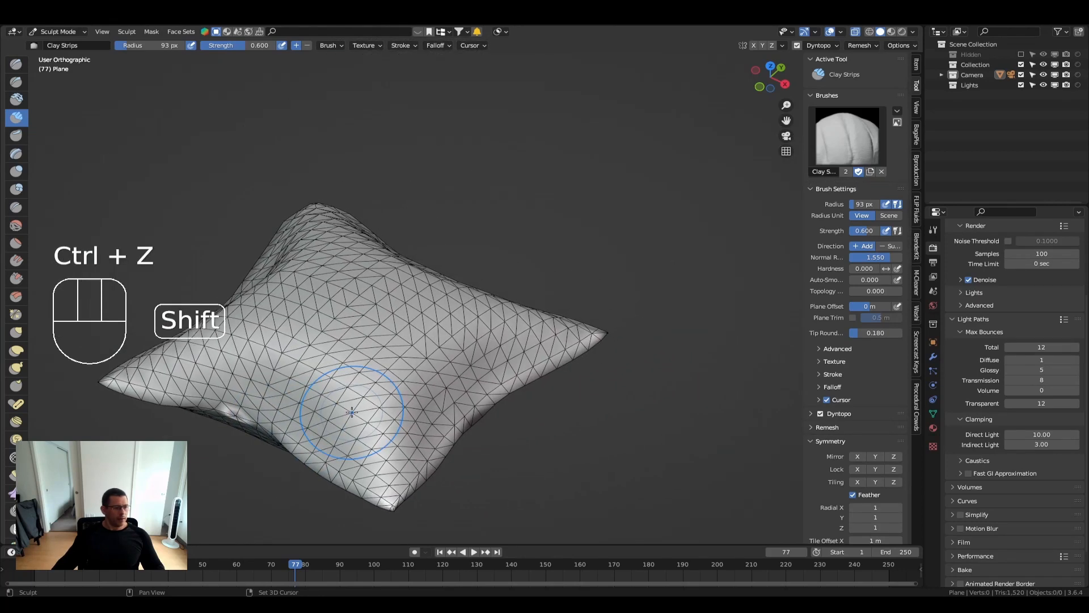
# Try Clay Strips strokes near the edge on another side of the cushion and undo them
pyautogui.moveTo(482, 413); pyautogui.dragTo(448, 402, button='middle')
pyautogui.moveTo(456, 406); pyautogui.dragTo(468, 410)
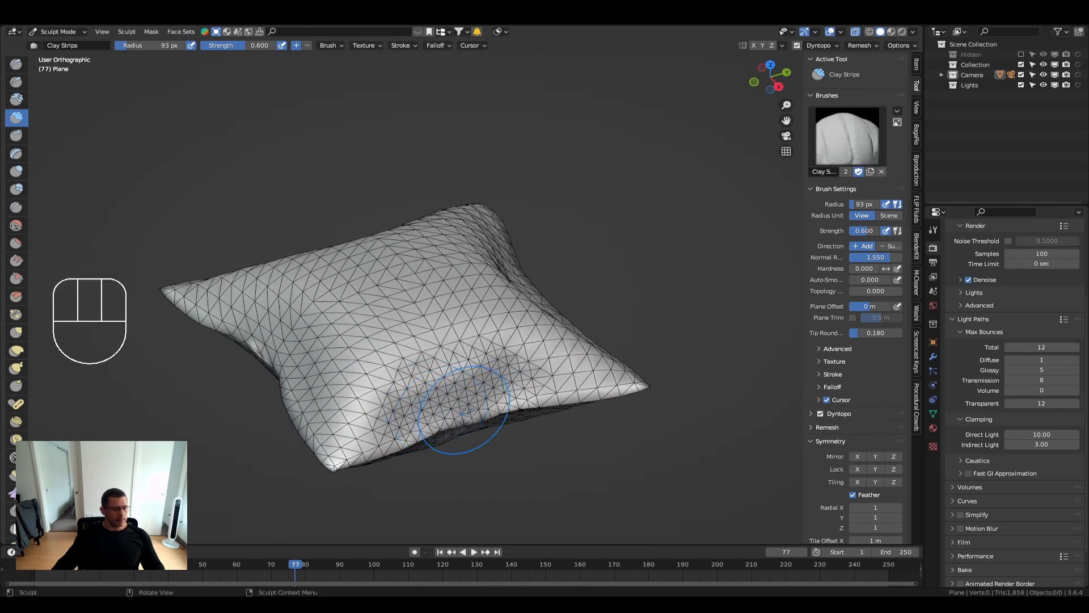
pyautogui.moveTo(498, 426); pyautogui.dragTo(266, 441, button='middle')
pyautogui.scroll(2, 267, 441)
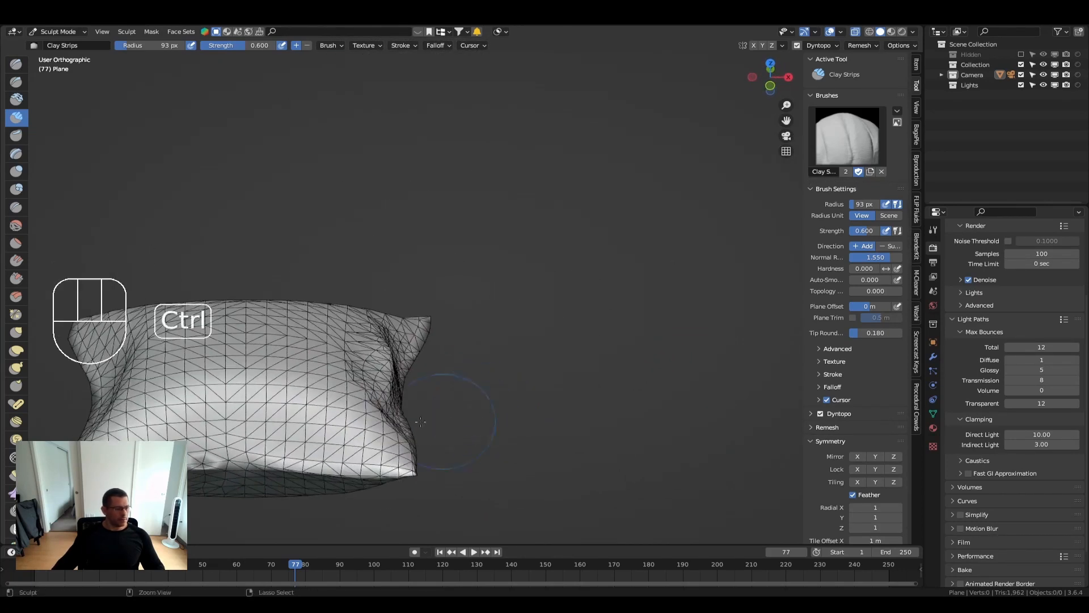
pyautogui.hotkey('ctrl', 'z')
pyautogui.hotkey('ctrl', 'z')
pyautogui.hotkey('ctrl', 'z')
# Try Clay Strips strokes at close range along the pinched edge, creating finer Dyntopo detail, and undo them
pyautogui.moveTo(435, 473)
pyautogui.keyDown('shift'); pyautogui.mouseDown(button='middle')
pyautogui.moveTo(644, 411)
pyautogui.moveTo(601, 374)
pyautogui.moveTo(462, 365)
pyautogui.mouseUp(button='middle'); pyautogui.keyUp('shift')
pyautogui.scroll(3, 408, 388)
pyautogui.scroll(2, 407, 388)
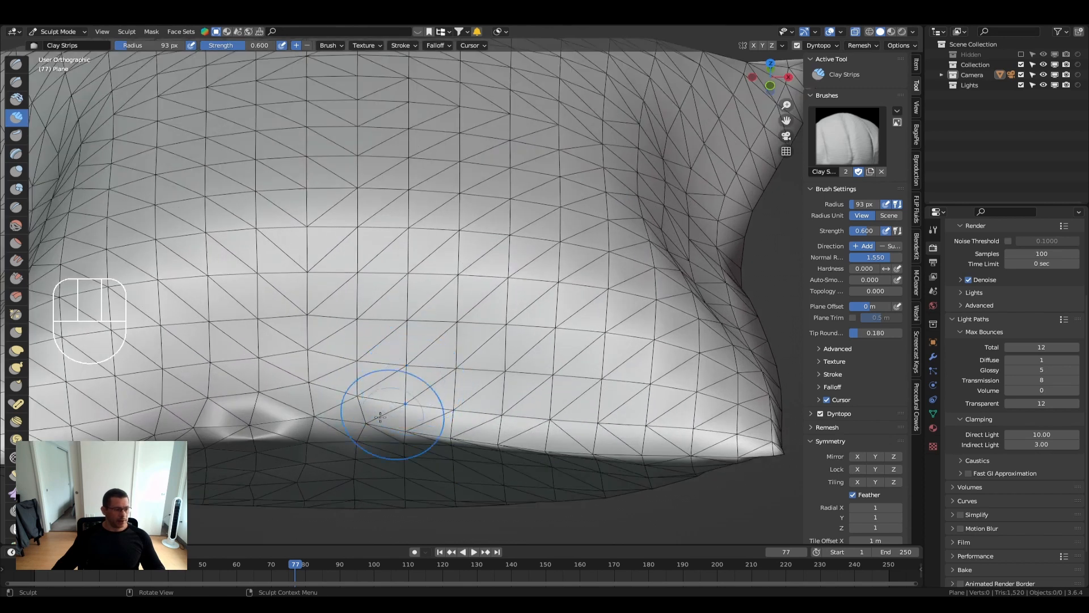
pyautogui.scroll(3, 269, 423)
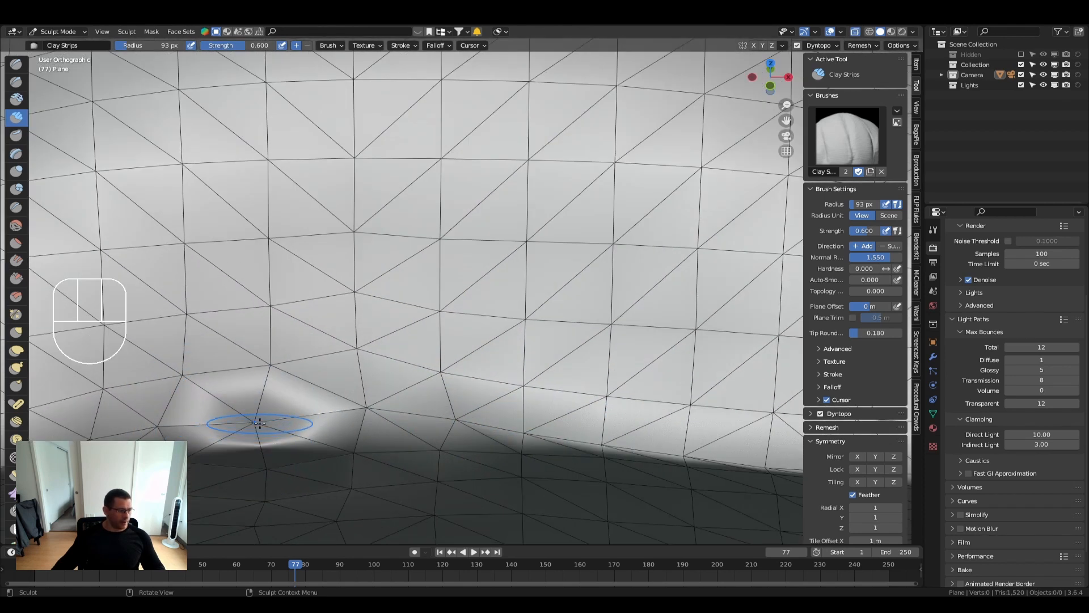
pyautogui.press('shift')
pyautogui.moveTo(533, 401)
pyautogui.mouseDown()
pyautogui.moveTo(480, 448)
pyautogui.moveTo(267, 459)
pyautogui.moveTo(262, 434)
pyautogui.moveTo(363, 460)
pyautogui.moveTo(210, 438)
pyautogui.mouseUp()
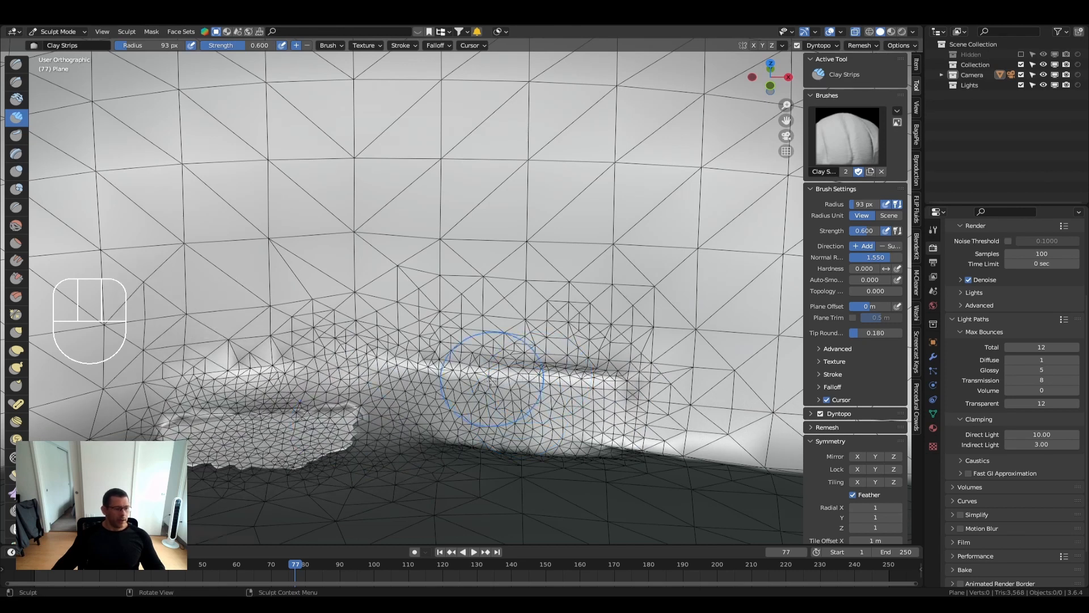
pyautogui.scroll(-8, 486, 367)
pyautogui.hotkey('ctrl', 'z')
pyautogui.hotkey('ctrl', 'z')
pyautogui.hotkey('ctrl', 'z')
pyautogui.hotkey('ctrl', 'z')
pyautogui.hotkey('ctrl', 'z')
pyautogui.hotkey('ctrl', 'z')
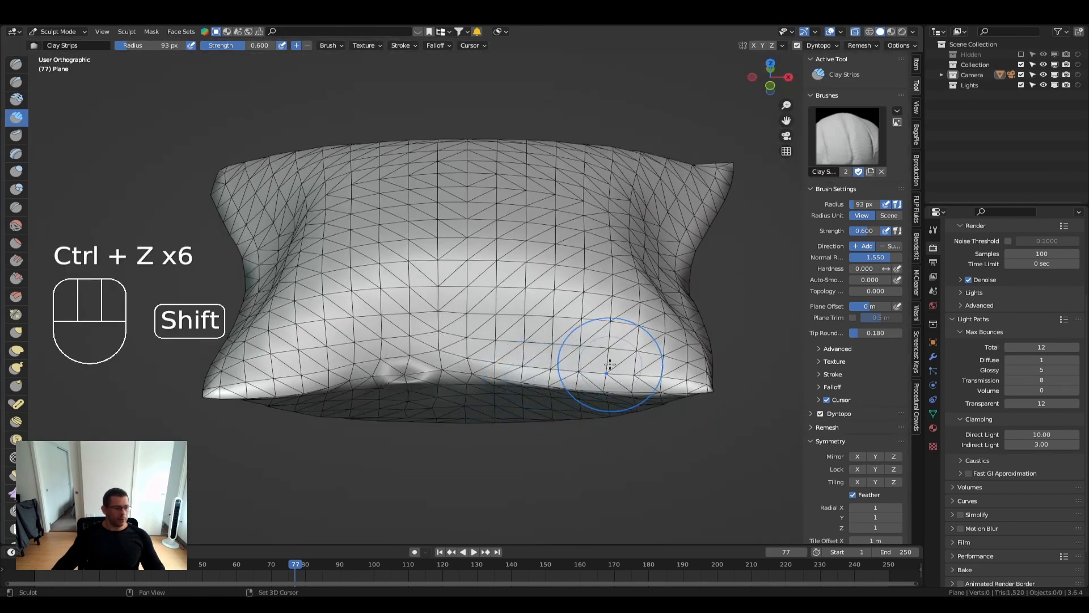
# Build up a raised patch on the cushion's upper surface with Clay Strips, undoing a first attempt made from farther away
pyautogui.moveTo(607, 418); pyautogui.dragTo(435, 378, button='middle')
pyautogui.scroll(4, 435, 377)
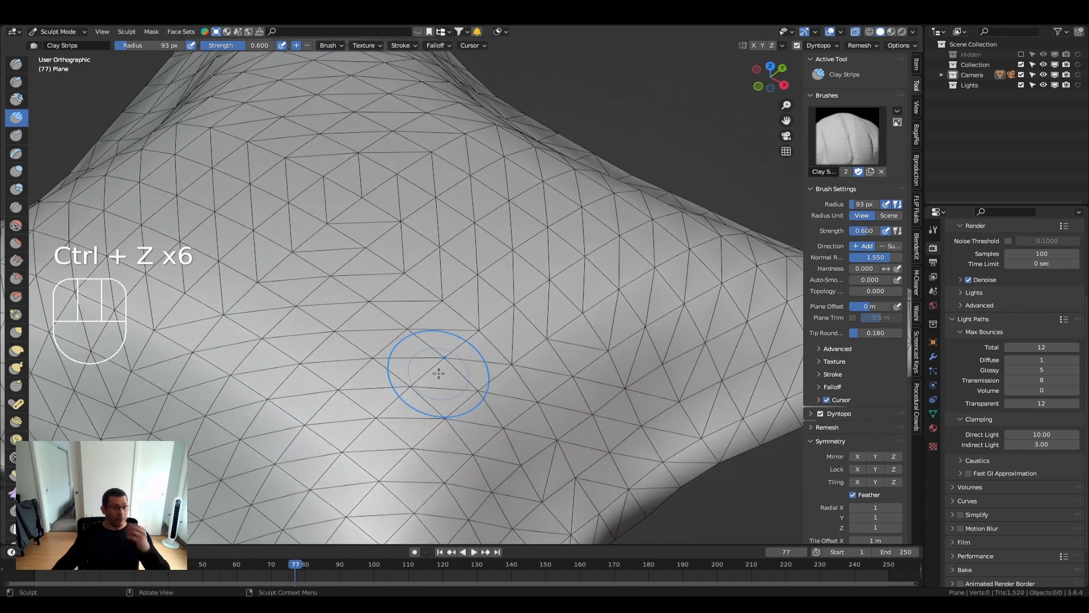
pyautogui.scroll(-5, 463, 336)
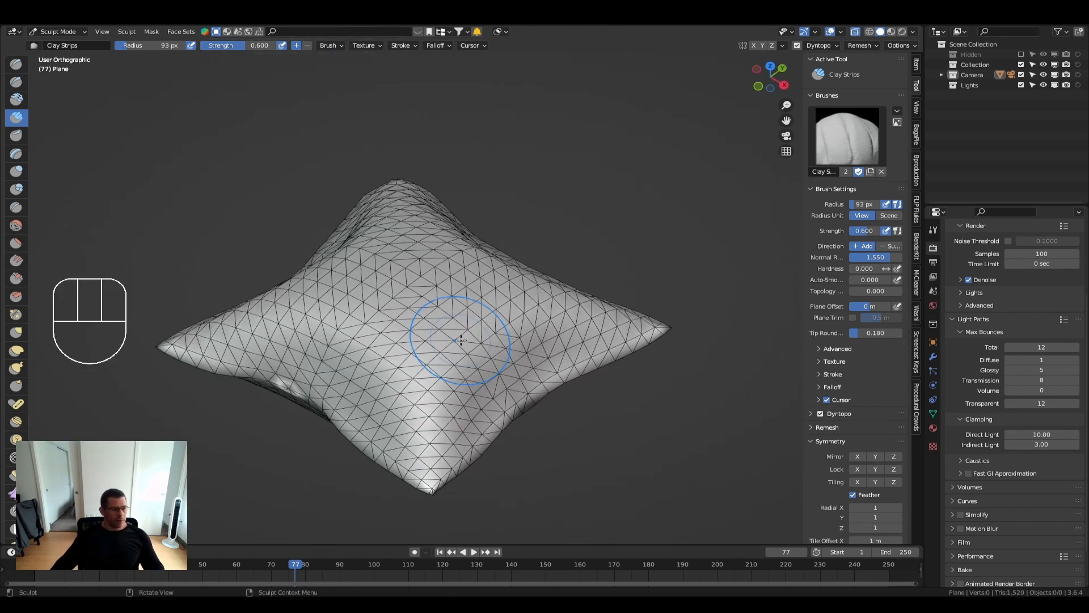
pyautogui.click(469, 328)
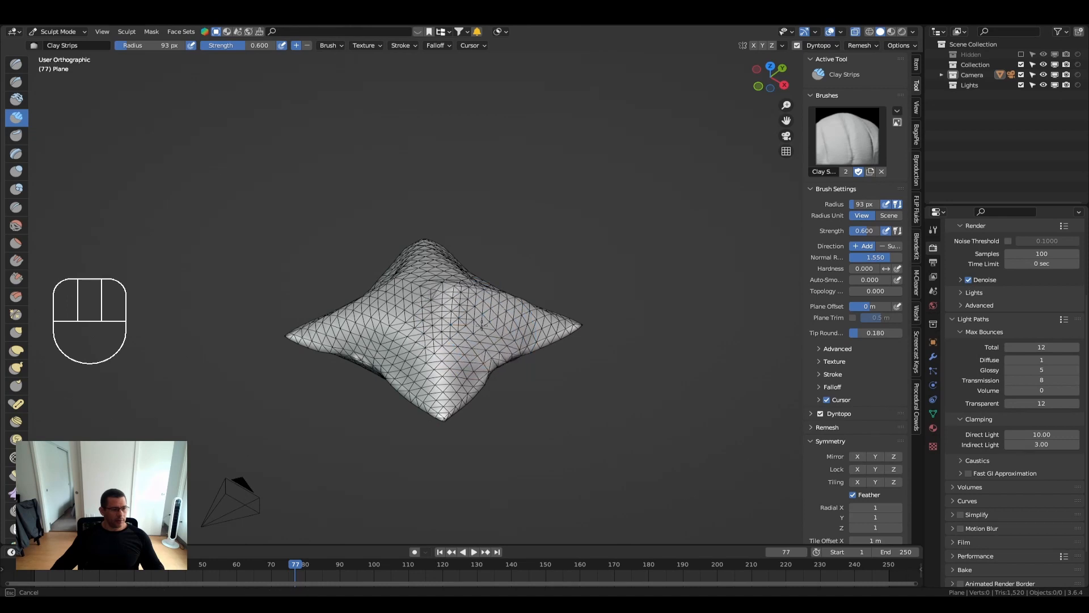
pyautogui.hotkey('ctrl', 'z')
pyautogui.scroll(5, 476, 325)
pyautogui.moveTo(504, 325); pyautogui.dragTo(394, 353)
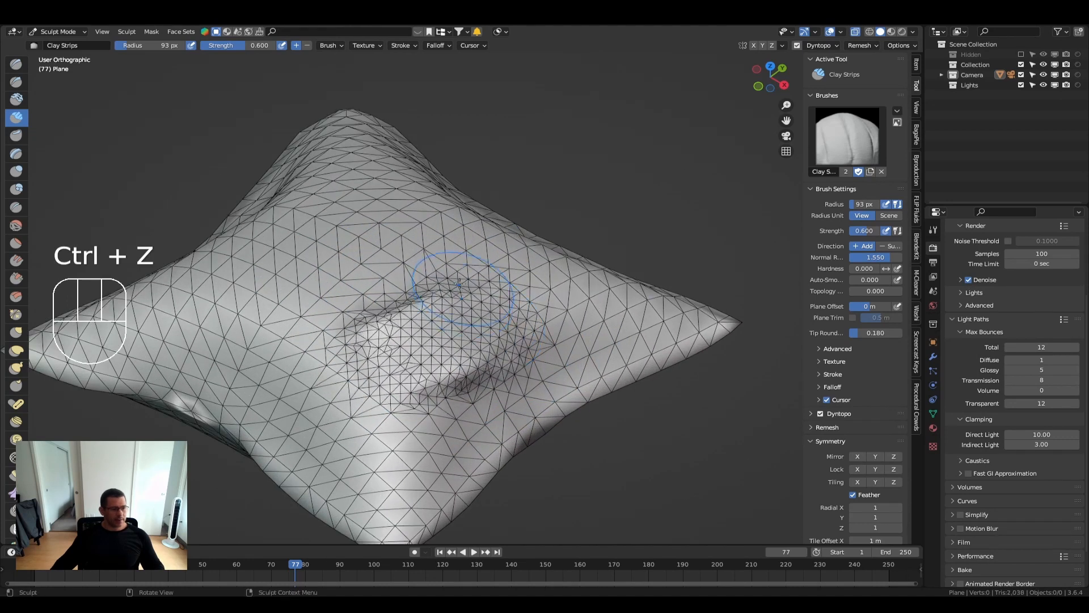
# Try another Clay Strips stroke across the raised patch, then undo it together with the patch
pyautogui.moveTo(451, 296); pyautogui.dragTo(562, 323)
pyautogui.hotkey('ctrl', 'z')
pyautogui.hotkey('ctrl', 'z')
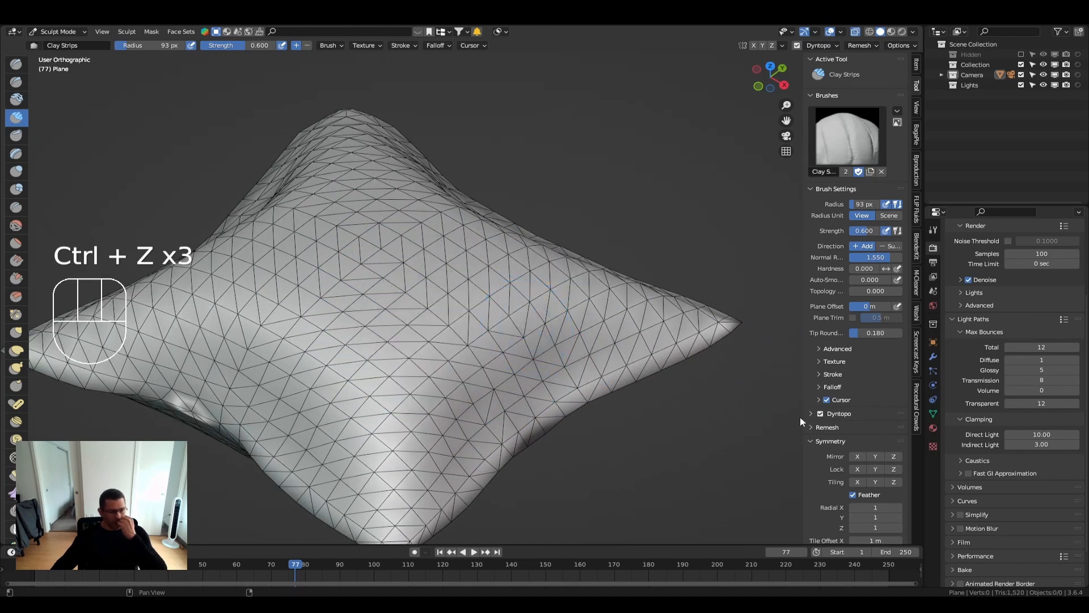
# Look through the sculpt settings and set the Dyntopo detailing method to Constant Detail
pyautogui.scroll(-4, 839, 484)
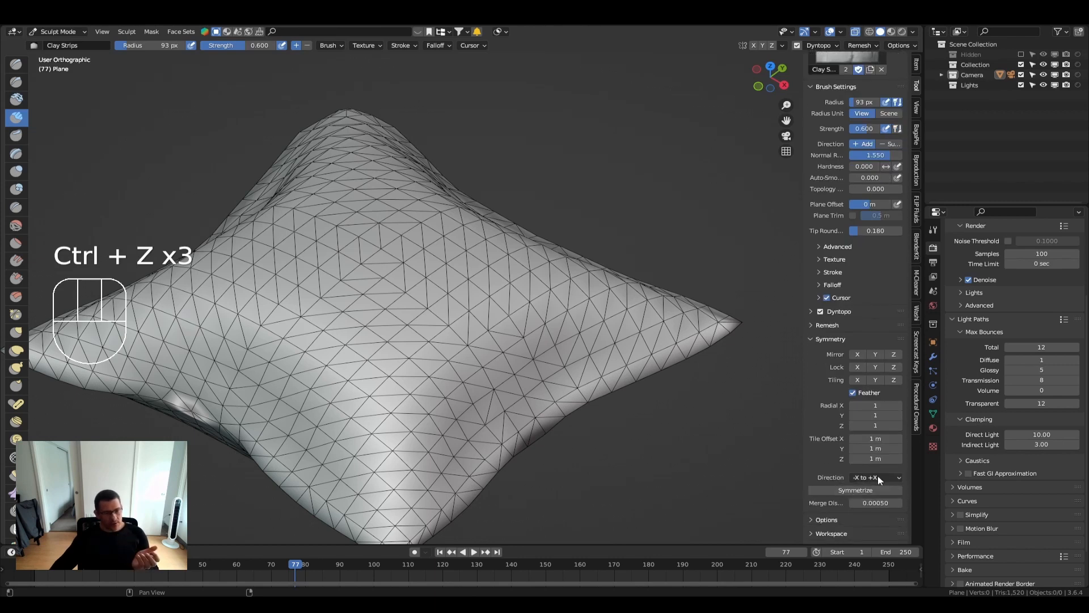
pyautogui.scroll(-2, 879, 478)
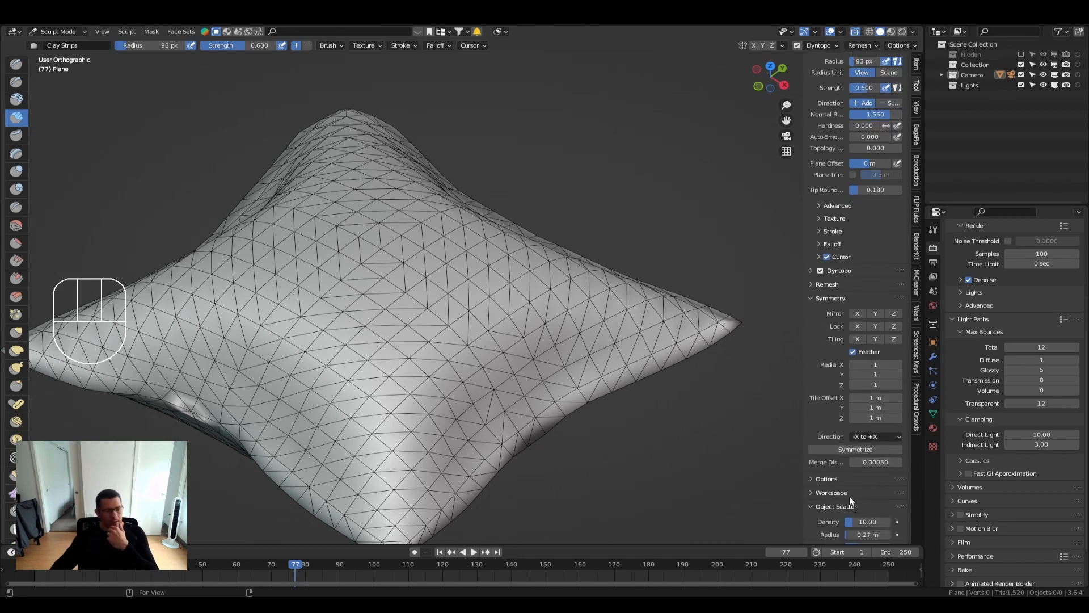
pyautogui.scroll(-2, 851, 500)
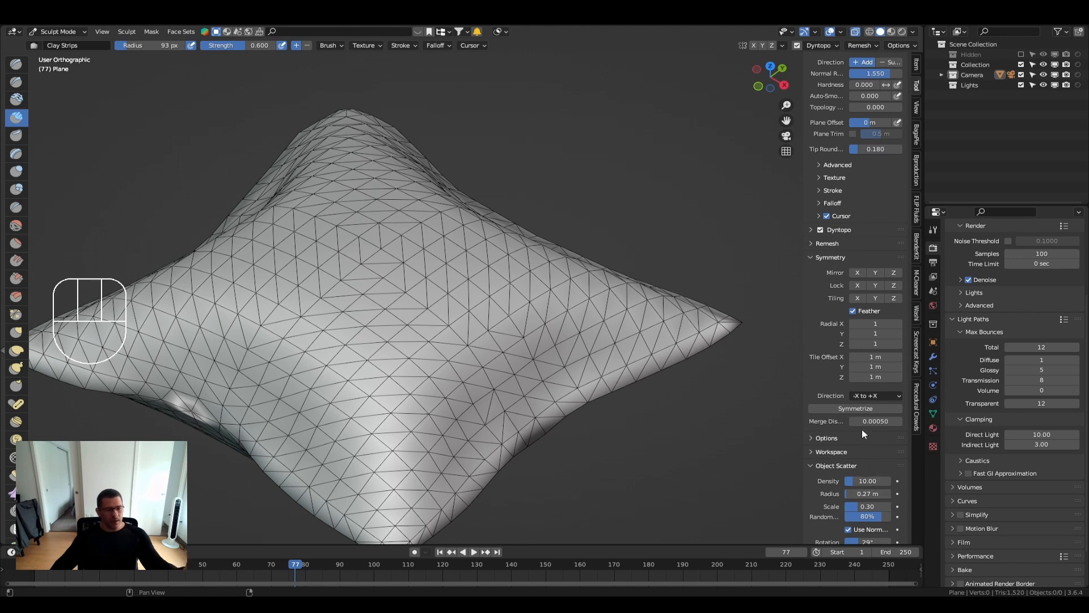
pyautogui.click(825, 439)
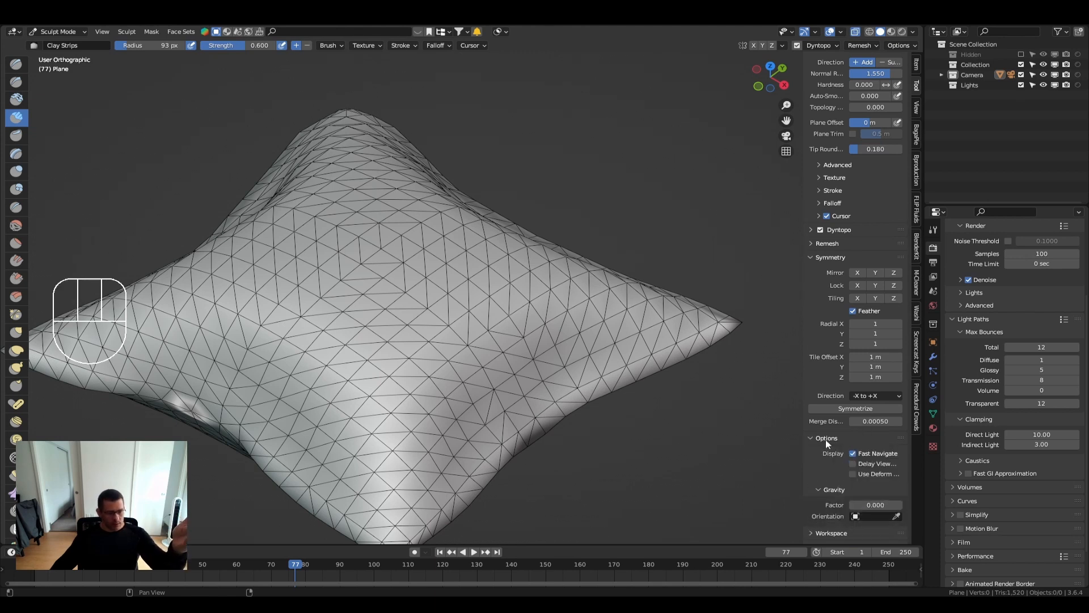
pyautogui.click(825, 439)
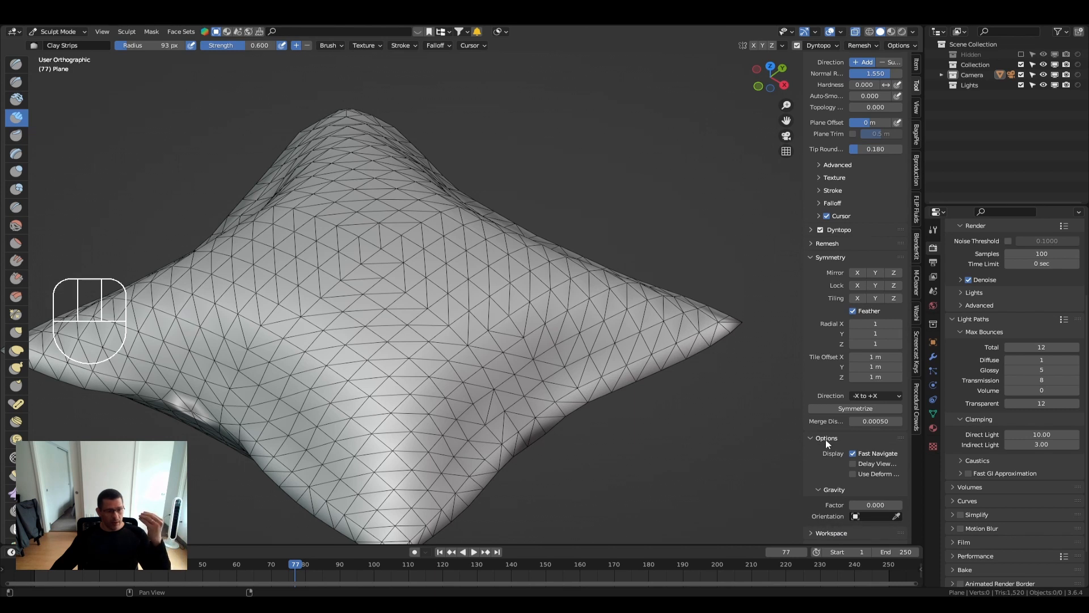
pyautogui.click(826, 439)
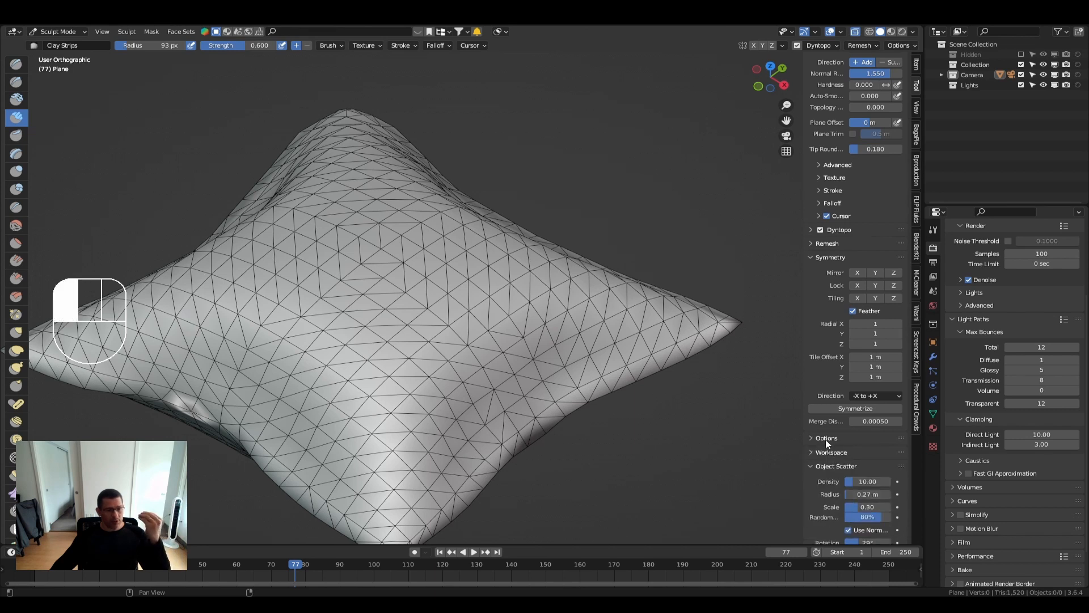
pyautogui.click(810, 230)
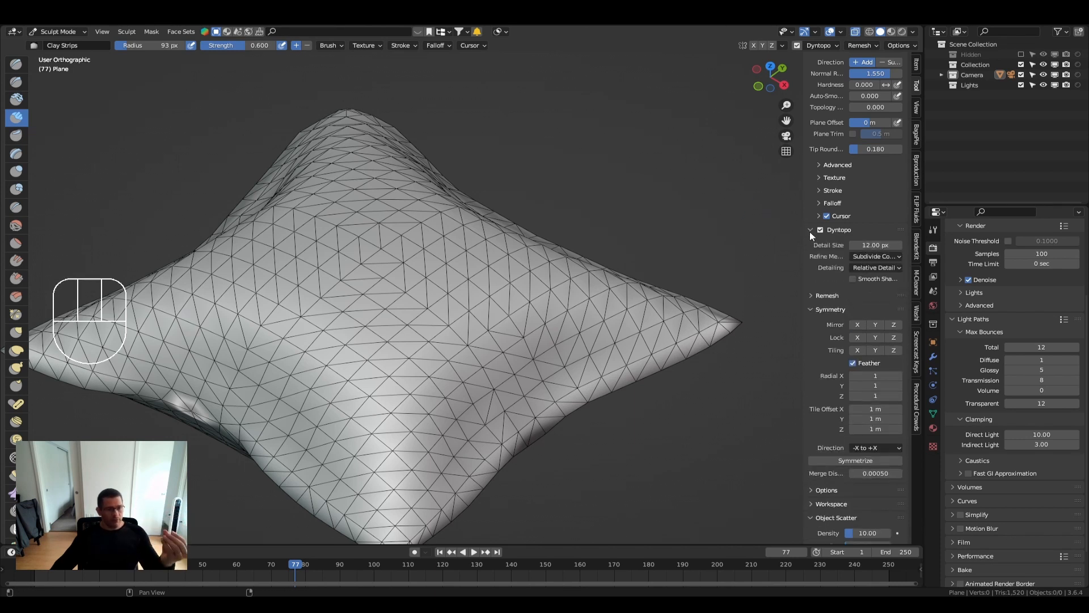
pyautogui.click(879, 256)
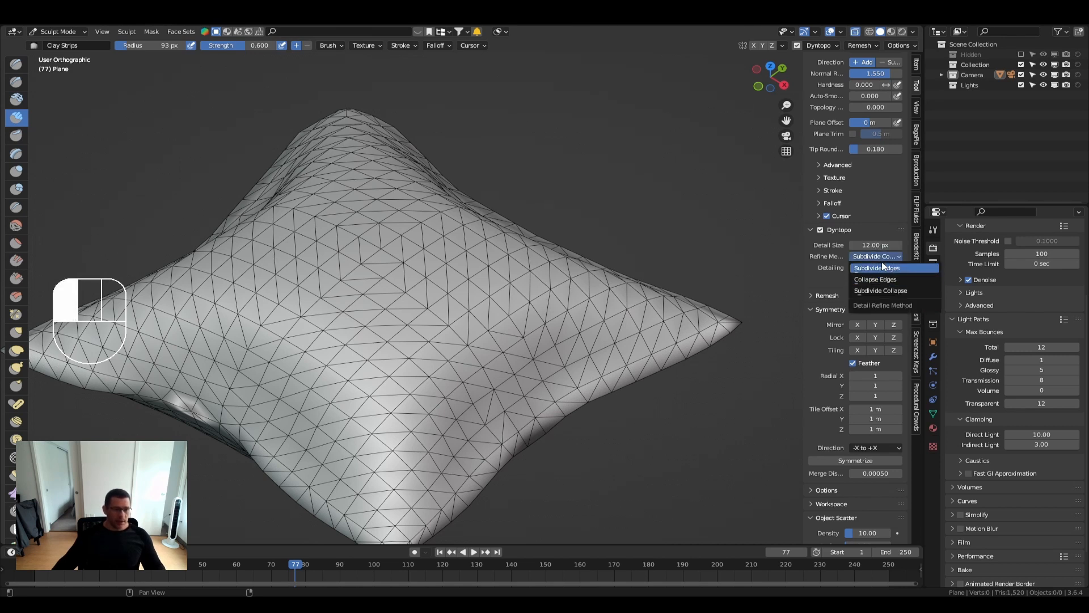
pyautogui.click(876, 267)
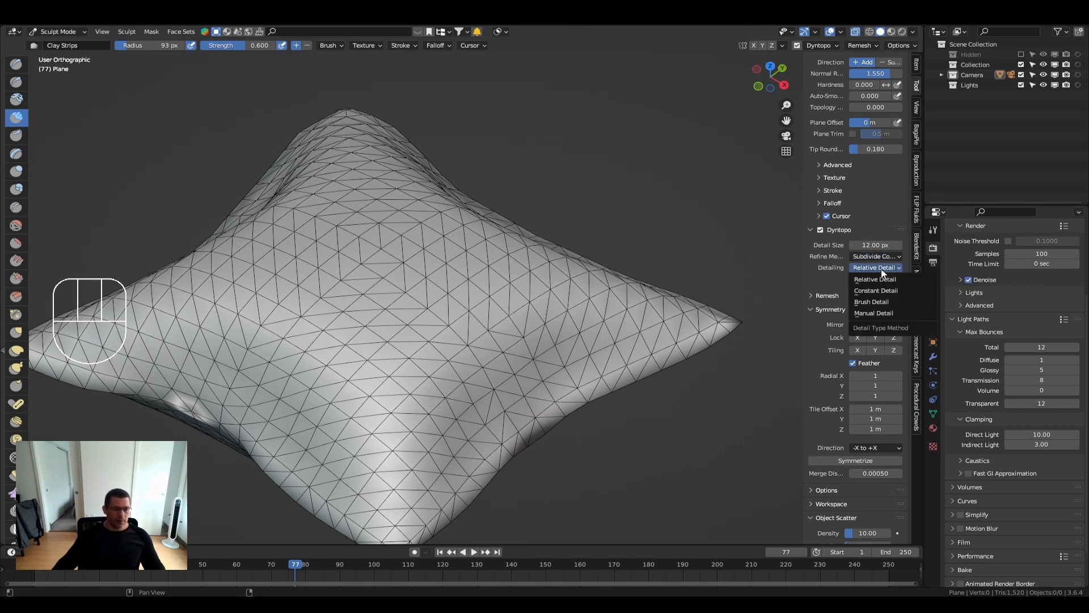
pyautogui.click(876, 291)
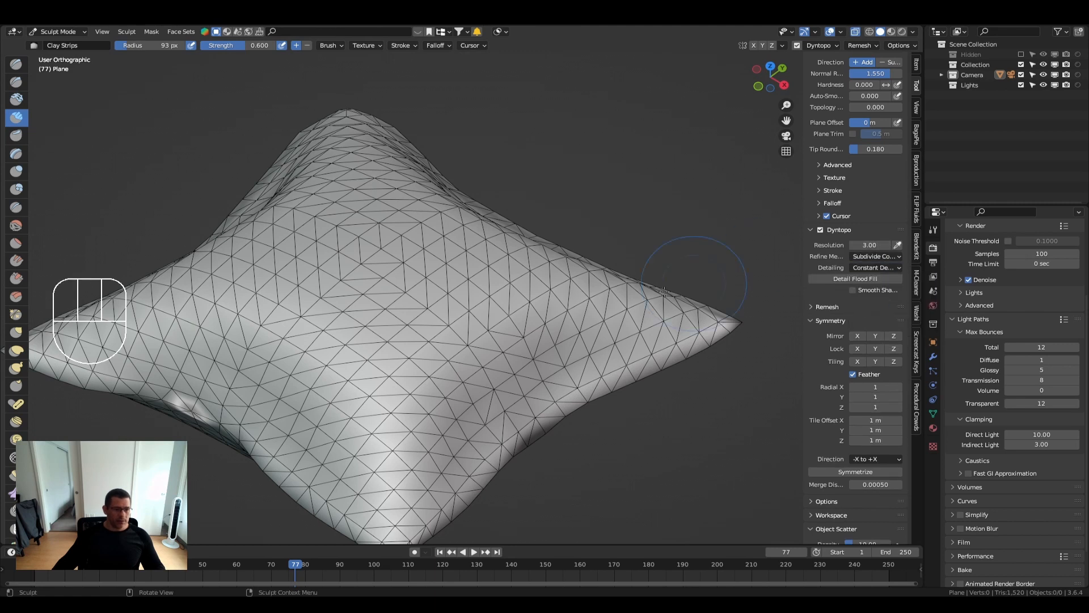
# Try Clay Strips strokes on the upper surface before and after setting the Dyntopo resolution to 1, undoing them
pyautogui.moveTo(442, 346)
pyautogui.mouseDown()
pyautogui.moveTo(470, 363)
pyautogui.moveTo(500, 346)
pyautogui.mouseUp()
pyautogui.hotkey('ctrl', 'z')
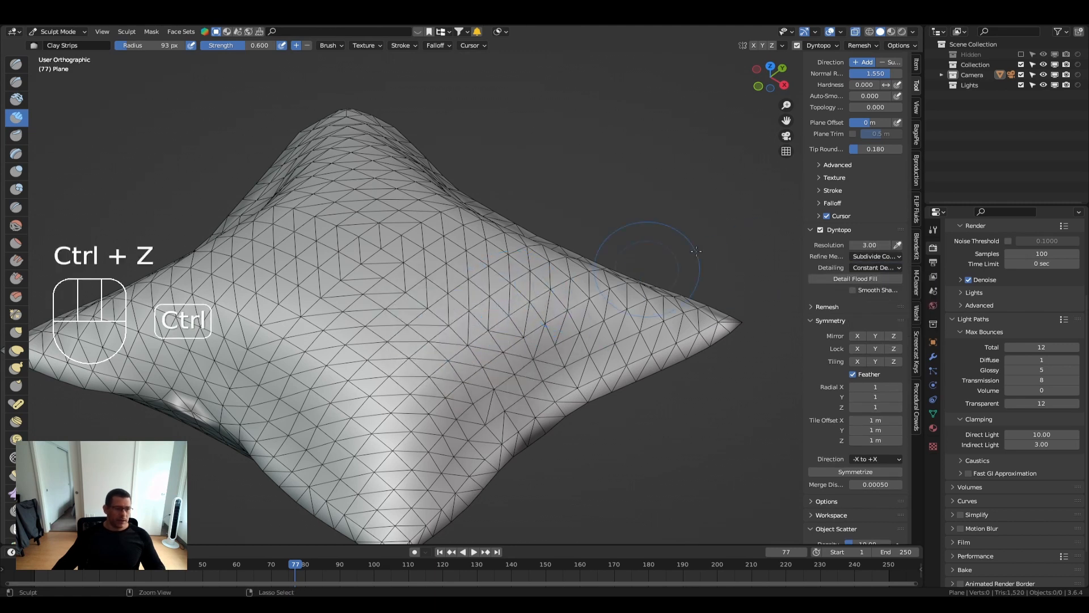
pyautogui.click(867, 245)
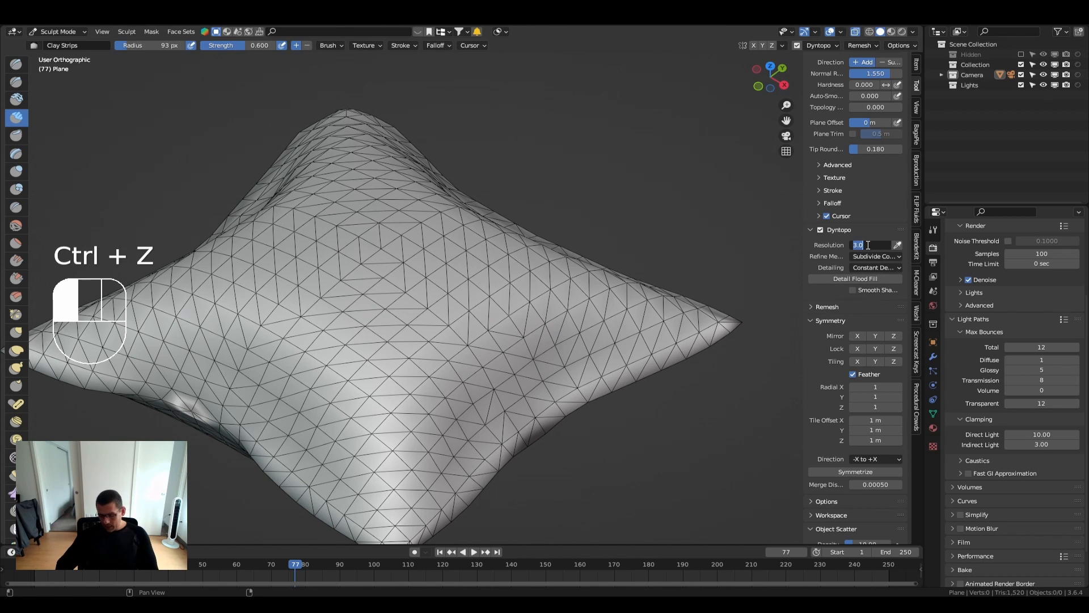
pyautogui.write('1')
pyautogui.press('Return')
pyautogui.moveTo(488, 298)
pyautogui.mouseDown()
pyautogui.moveTo(407, 314)
pyautogui.moveTo(487, 287)
pyautogui.mouseUp()
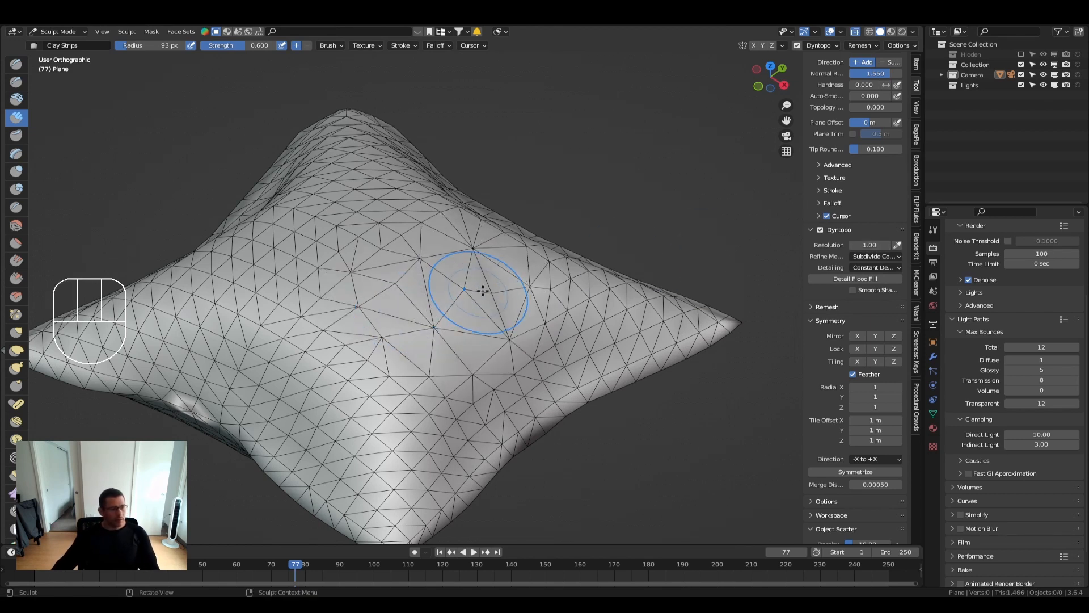
pyautogui.hotkey('ctrl', 'z')
pyautogui.hotkey('ctrl', 'z')
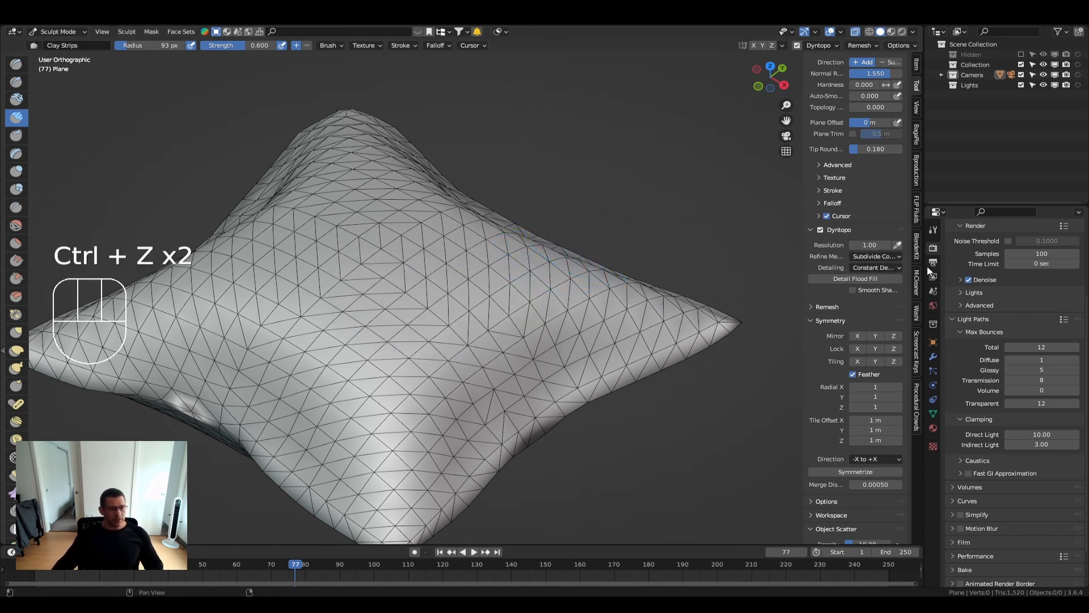
# Set the Dyntopo constant-detail resolution to 10
pyautogui.click(873, 245)
pyautogui.write('10')
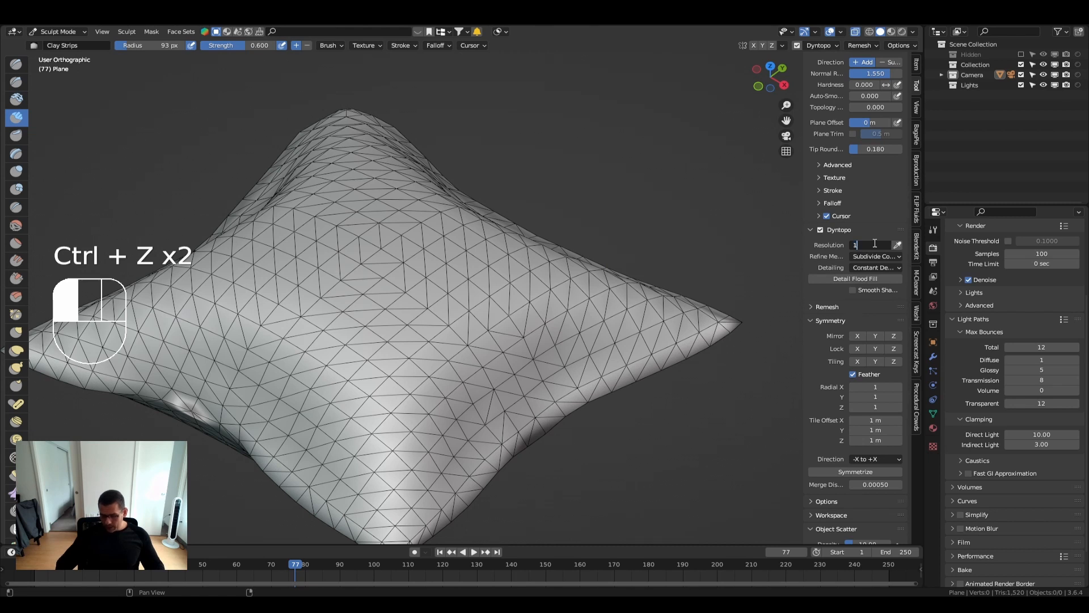
pyautogui.press('Return')
# Try Clay Strips strokes over the cushion's upper surface at different zoom levels and undo them all
pyautogui.moveTo(386, 381)
pyautogui.mouseDown()
pyautogui.moveTo(454, 336)
pyautogui.moveTo(340, 272)
pyautogui.moveTo(462, 280)
pyautogui.moveTo(538, 311)
pyautogui.moveTo(637, 309)
pyautogui.moveTo(656, 328)
pyautogui.moveTo(550, 394)
pyautogui.moveTo(587, 331)
pyautogui.moveTo(510, 386)
pyautogui.mouseUp()
pyautogui.scroll(-3, 641, 318)
pyautogui.scroll(5, 511, 386)
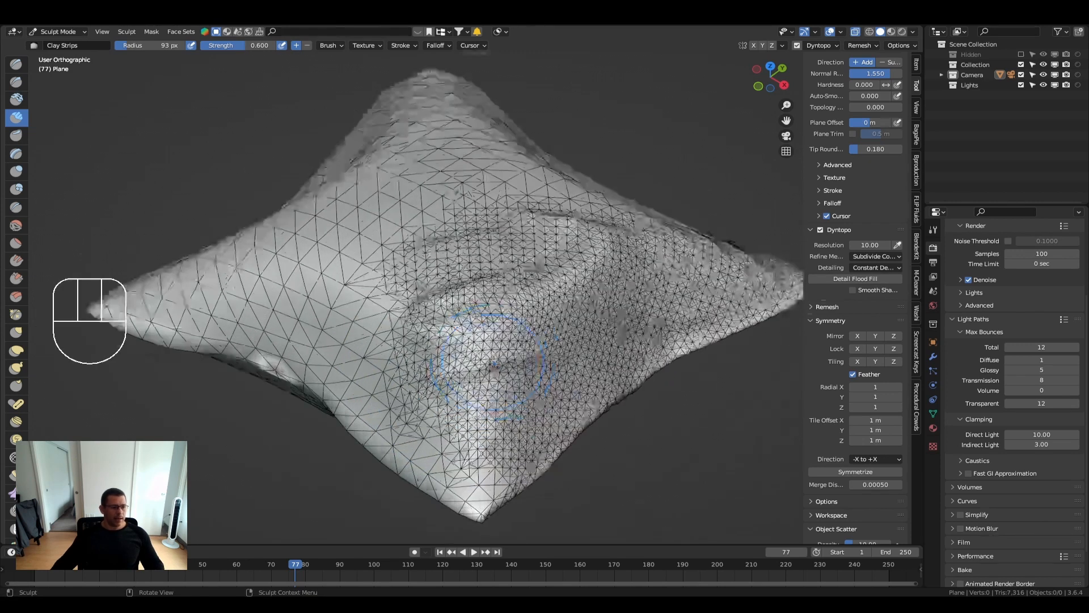
pyautogui.hotkey('ctrl', 'z')
pyautogui.hotkey('ctrl', 'z')
pyautogui.hotkey('ctrl', 'z')
pyautogui.hotkey('ctrl', 'z')
pyautogui.hotkey('ctrl', 'z')
pyautogui.hotkey('ctrl', 'z')
pyautogui.hotkey('ctrl', 'z')
pyautogui.hotkey('ctrl', 'z')
pyautogui.hotkey('ctrl', 'z')
pyautogui.hotkey('ctrl', 'z')
pyautogui.hotkey('ctrl', 'z')
pyautogui.hotkey('ctrl', 'z')
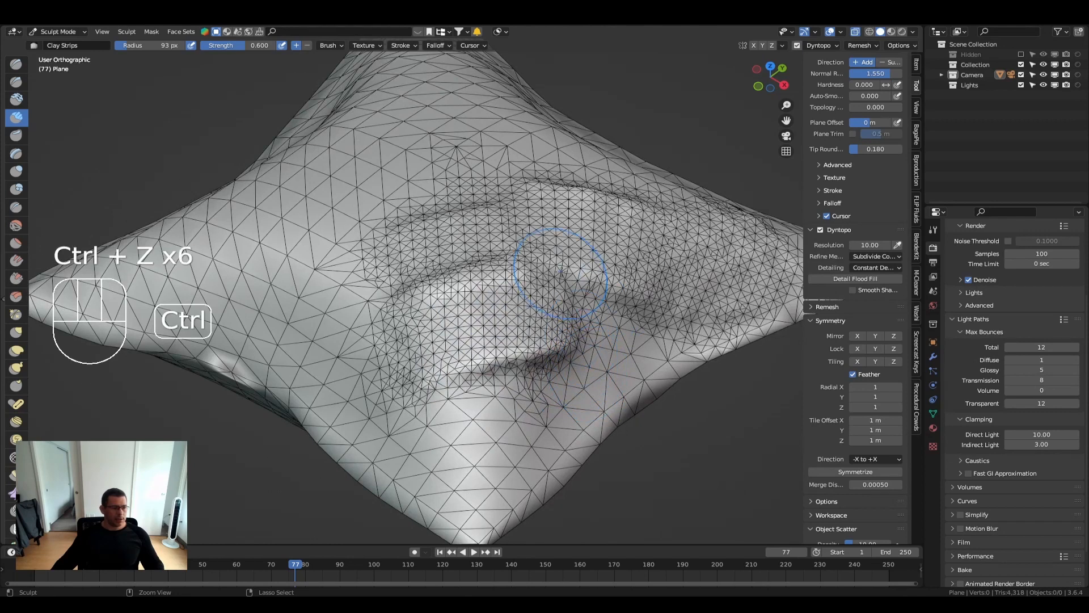
pyautogui.hotkey('ctrl', 'z')
pyautogui.hotkey('ctrl', 'z')
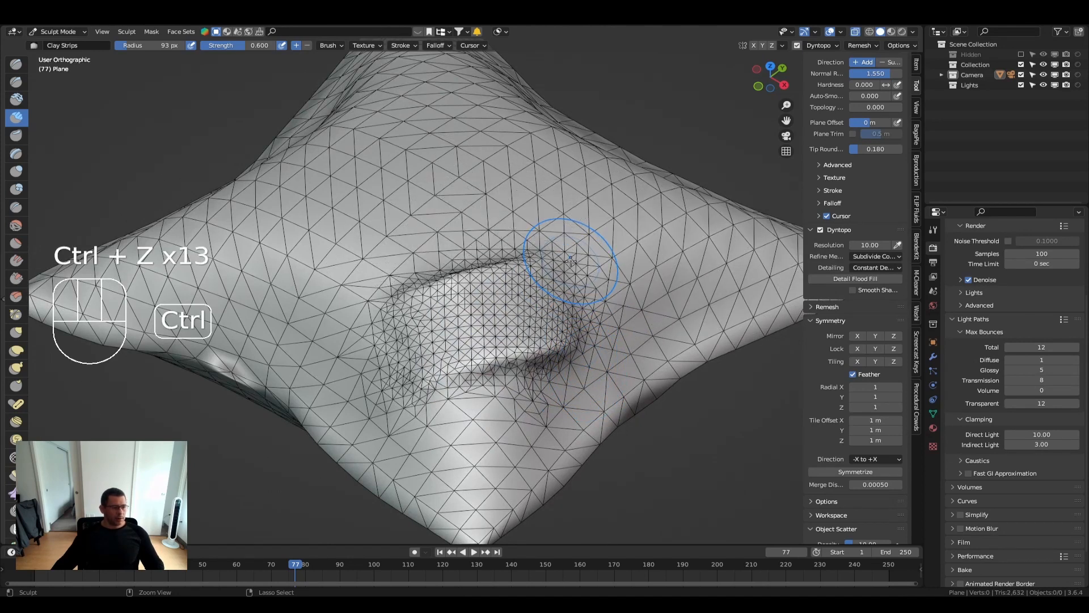
# Pull a thin curved horn upward out of the cushion's upper surface with the Snake Hook brush
pyautogui.click(16, 368)
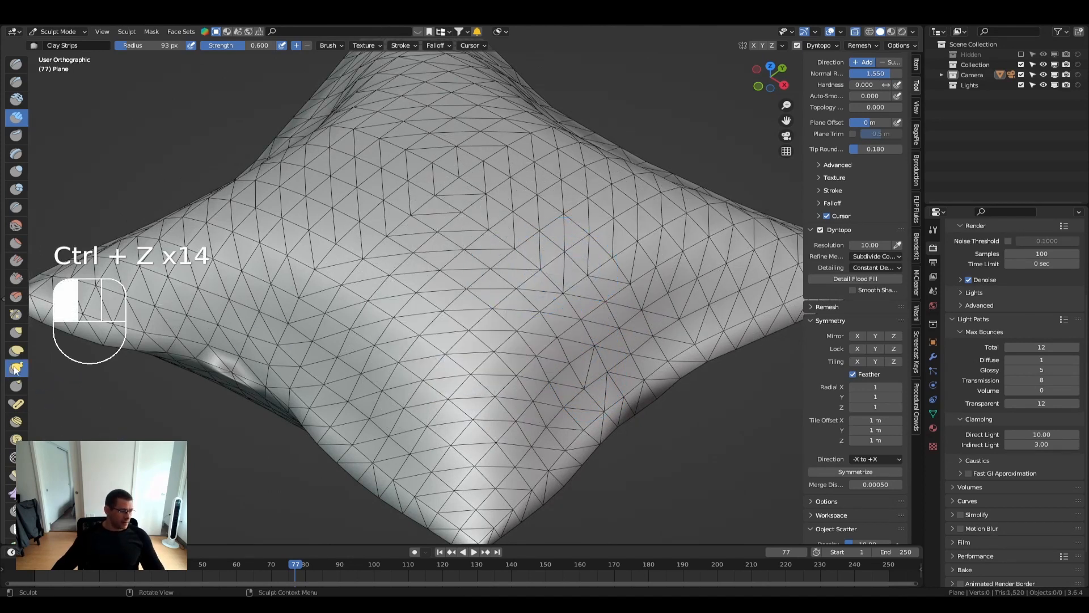
pyautogui.moveTo(450, 329)
pyautogui.mouseDown(button='middle')
pyautogui.moveTo(365, 389)
pyautogui.moveTo(396, 341)
pyautogui.mouseUp(button='middle')
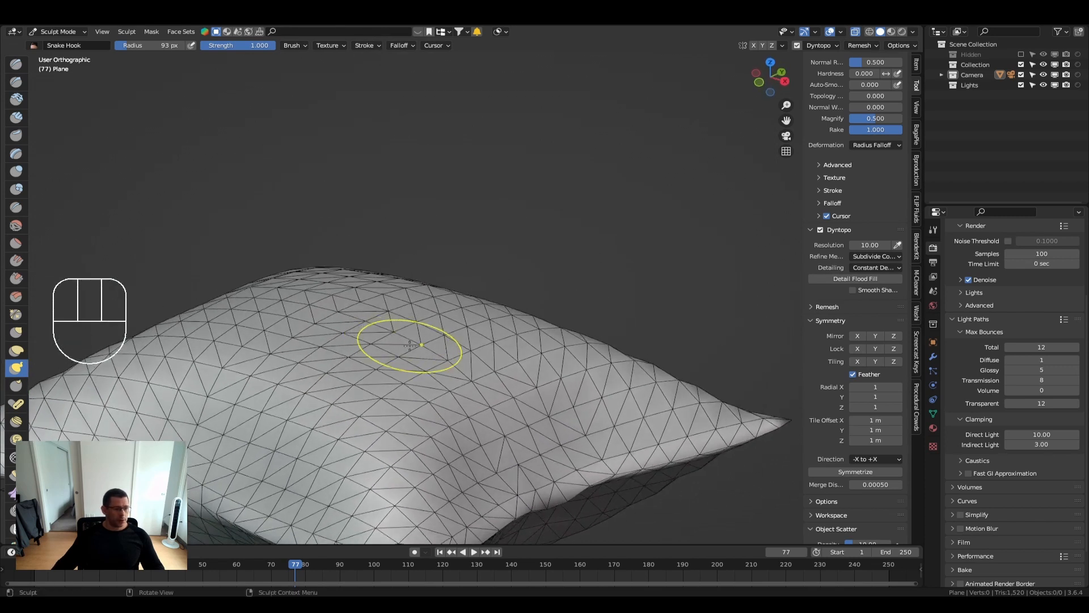
pyautogui.moveTo(397, 341)
pyautogui.mouseDown()
pyautogui.moveTo(462, 251)
pyautogui.moveTo(519, 231)
pyautogui.mouseUp()
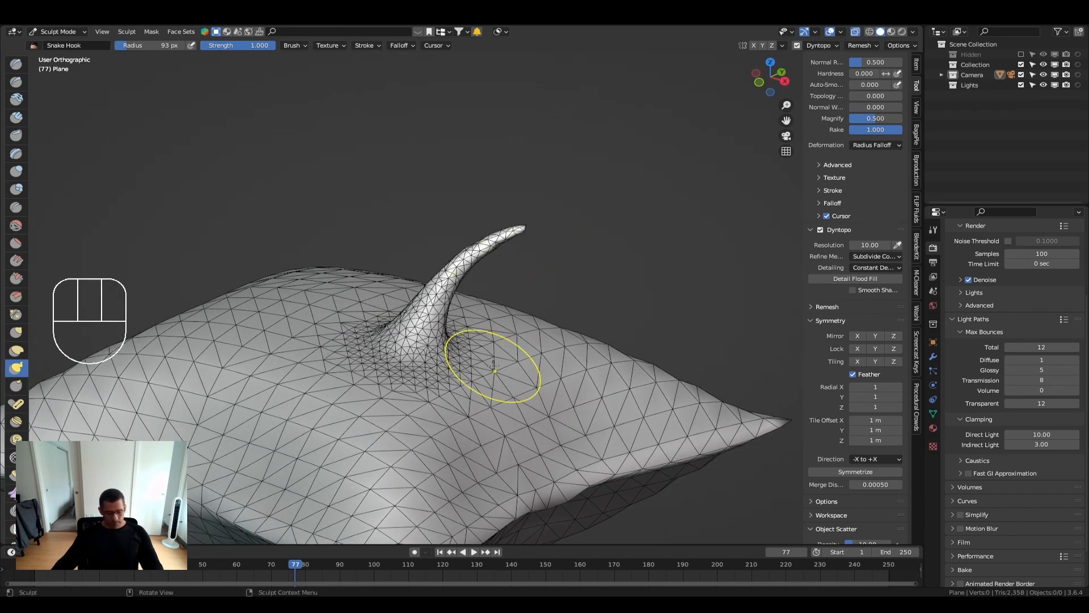
# Enlarge the Snake Hook brush and pull a thick protrusion out of the surface beside the horn
pyautogui.press(']')
pyautogui.press(']')
pyautogui.press(']')
pyautogui.press(']')
pyautogui.press(']')
pyautogui.press(']')
pyautogui.press(']')
pyautogui.press(']')
pyautogui.moveTo(505, 366)
pyautogui.mouseDown()
pyautogui.moveTo(612, 313)
pyautogui.moveTo(559, 278)
pyautogui.moveTo(576, 224)
pyautogui.moveTo(671, 192)
pyautogui.mouseUp()
# Reduce the Snake Hook radius to 72 px and pull several thin branches out of the thick protrusion
pyautogui.press('[')
pyautogui.press('[')
pyautogui.press('[')
pyautogui.press('[')
pyautogui.press('[')
pyautogui.press('[')
pyautogui.press('[')
pyautogui.press('[')
pyautogui.press('[')
pyautogui.press('[')
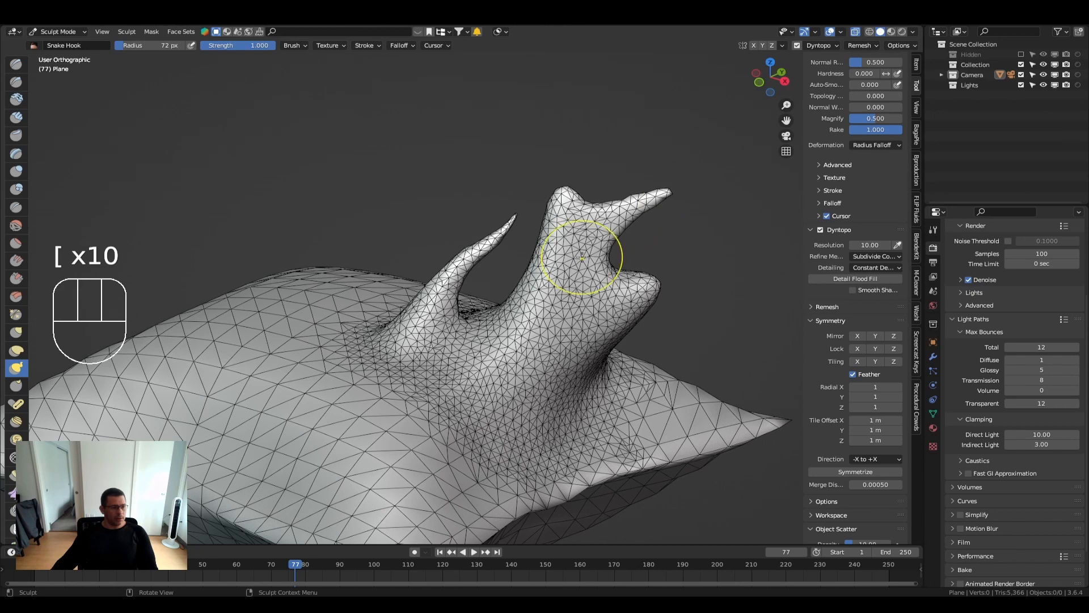
pyautogui.scroll(-3, 584, 242)
pyautogui.moveTo(584, 243); pyautogui.dragTo(547, 242, button='middle')
pyautogui.scroll(5, 590, 255)
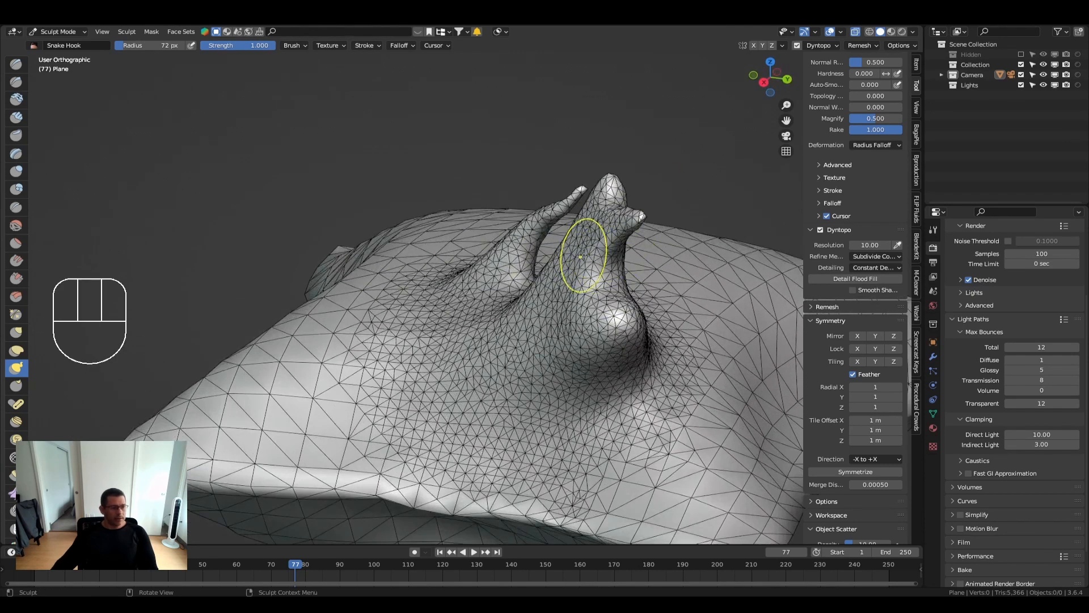
pyautogui.moveTo(582, 252); pyautogui.dragTo(489, 235)
pyautogui.moveTo(579, 219)
pyautogui.mouseDown()
pyautogui.moveTo(575, 168)
pyautogui.moveTo(546, 106)
pyautogui.mouseUp()
pyautogui.moveTo(586, 163)
pyautogui.mouseDown()
pyautogui.moveTo(635, 108)
pyautogui.moveTo(653, 109)
pyautogui.mouseUp()
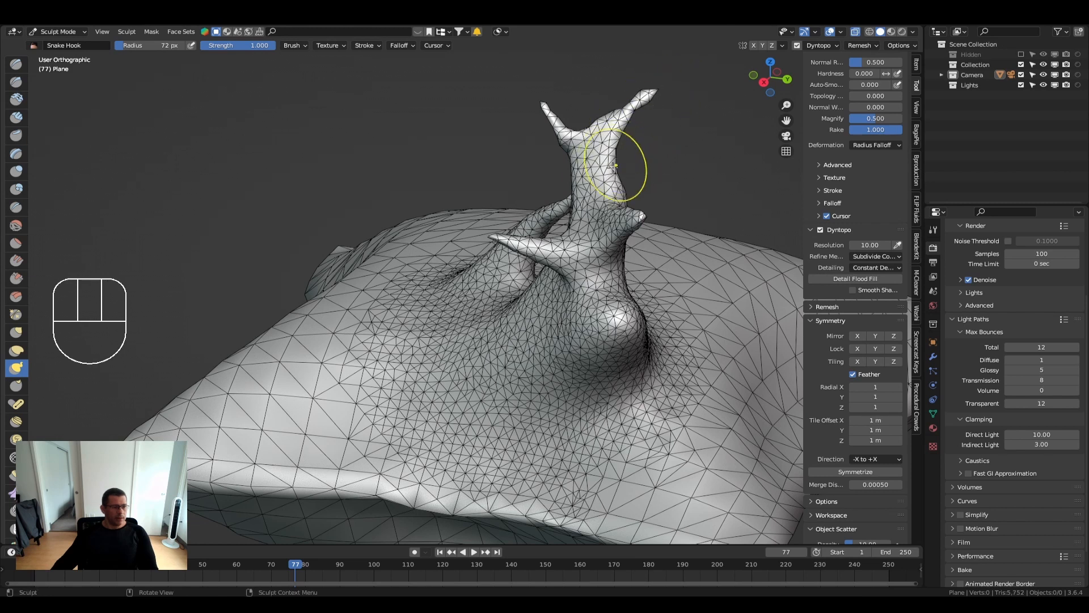
pyautogui.moveTo(627, 148); pyautogui.dragTo(692, 141)
# Pull a new protrusion from the cushion on the other side of the first horn, and branch it in several directions
pyautogui.scroll(-3, 681, 165)
pyautogui.moveTo(681, 165); pyautogui.dragTo(739, 214, button='middle')
pyautogui.moveTo(454, 294); pyautogui.dragTo(429, 207)
pyautogui.moveTo(462, 272)
pyautogui.mouseDown()
pyautogui.moveTo(463, 238)
pyautogui.moveTo(521, 175)
pyautogui.mouseUp()
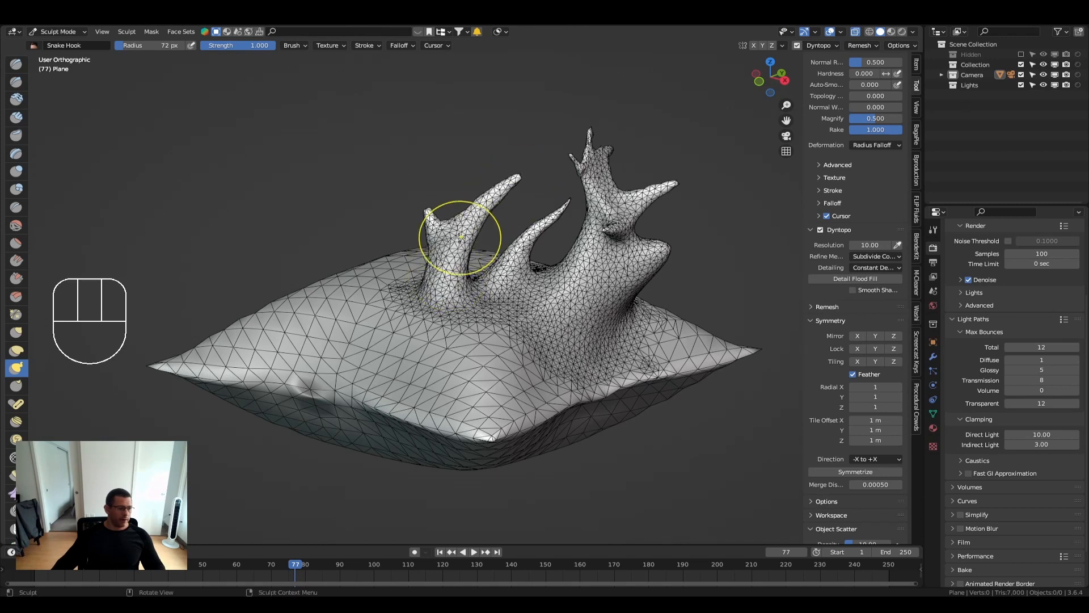
pyautogui.moveTo(428, 250); pyautogui.dragTo(363, 204)
pyautogui.moveTo(437, 223)
pyautogui.mouseDown(button='middle')
pyautogui.moveTo(559, 226)
pyautogui.moveTo(471, 252)
pyautogui.moveTo(486, 238)
pyautogui.mouseUp(button='middle')
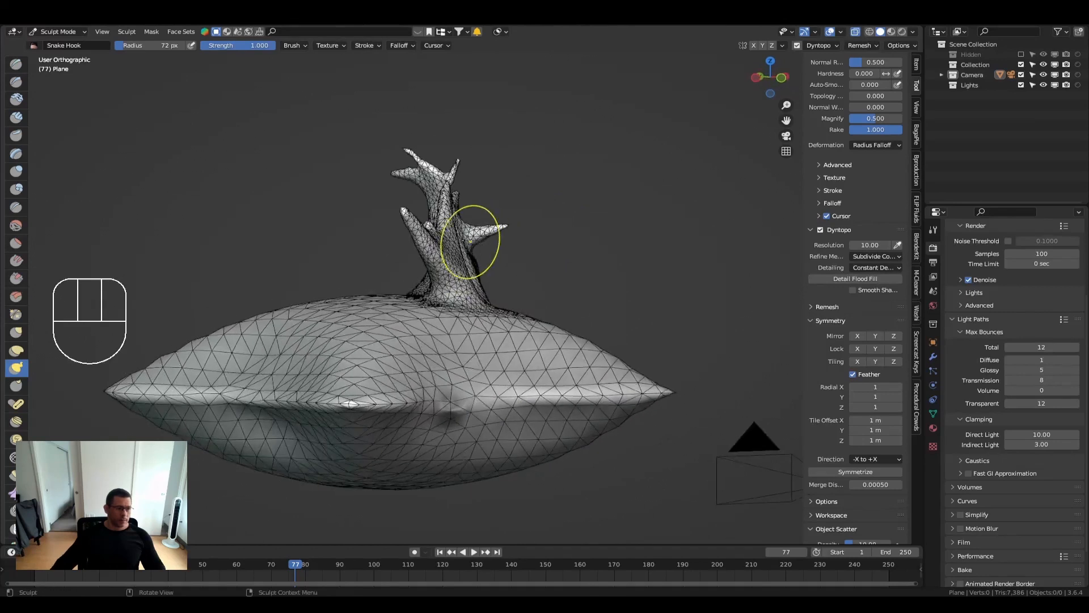
pyautogui.scroll(2, 465, 244)
pyautogui.moveTo(444, 250)
pyautogui.mouseDown()
pyautogui.moveTo(499, 189)
pyautogui.moveTo(549, 160)
pyautogui.mouseUp()
pyautogui.scroll(-3, 553, 193)
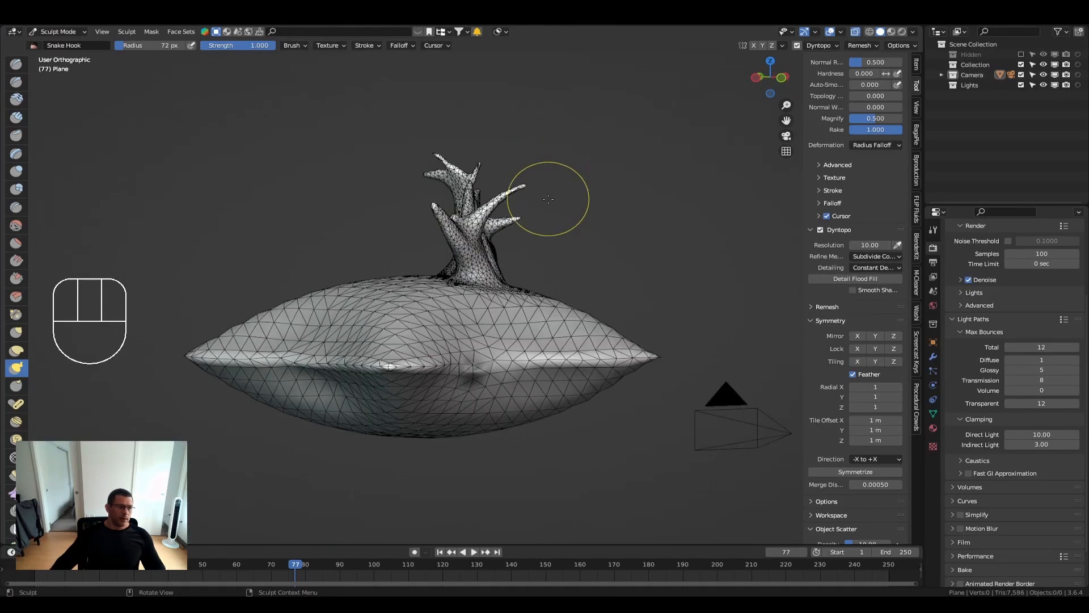
# Switch to Object Mode and shade the sculpted cushion smooth
pyautogui.moveTo(554, 206); pyautogui.dragTo(584, 231, button='middle')
pyautogui.hotkey('ctrl', 'Tab')
pyautogui.moveTo(292, 317)
pyautogui.mouseDown(button='middle')
pyautogui.moveTo(540, 342)
pyautogui.moveTo(429, 365)
pyautogui.mouseUp(button='middle')
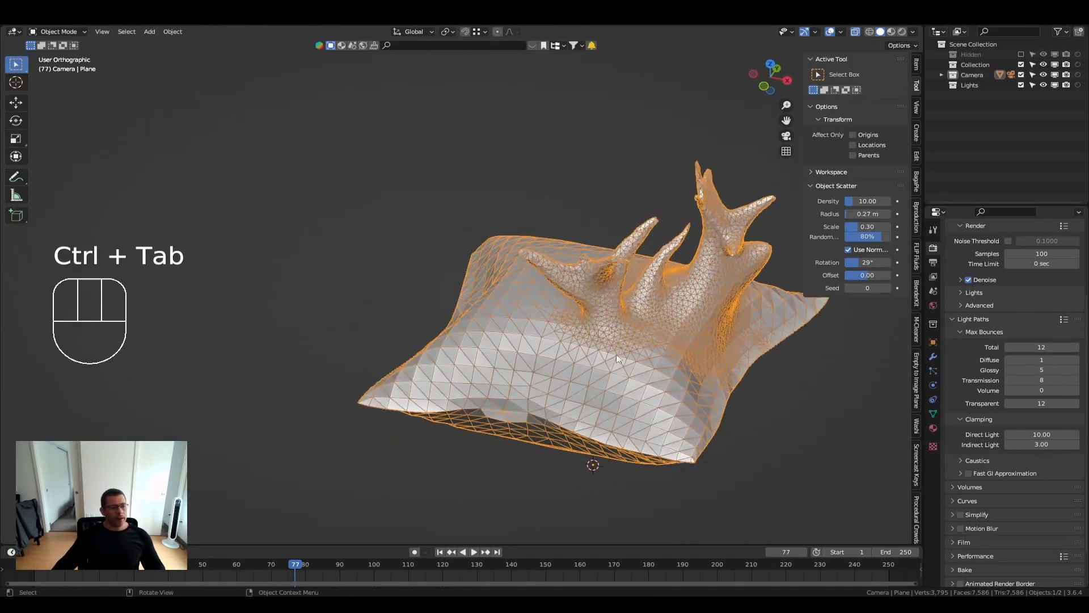
pyautogui.rightClick(616, 355)
pyautogui.click(601, 357)
# Inspect the cushion's mesh in Edit Mode, return to Object Mode and turn off the wireframe display
pyautogui.press('Tab')
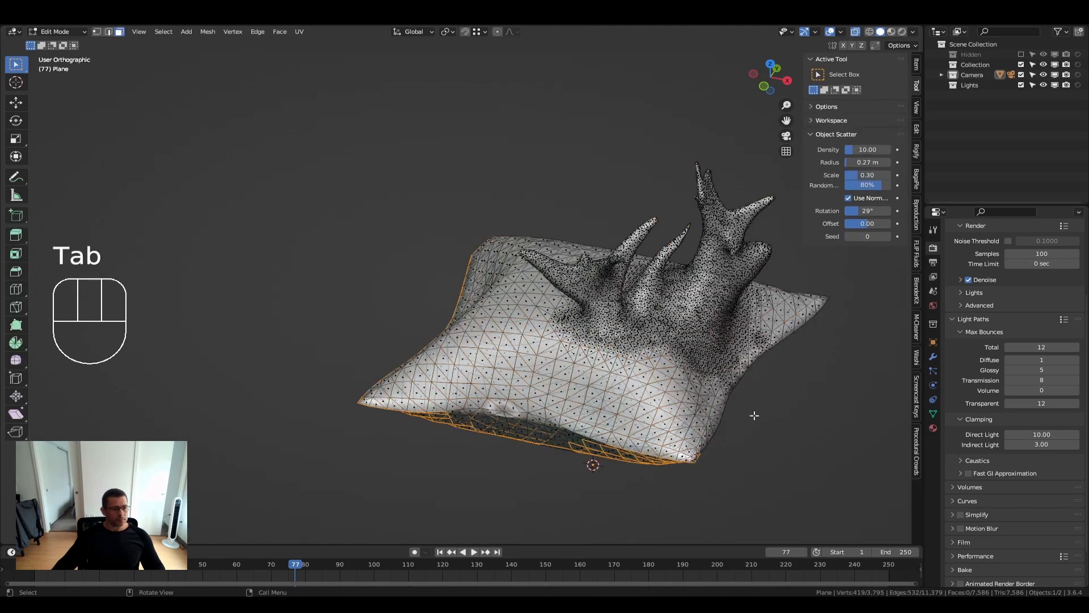
pyautogui.press('Tab')
pyautogui.press('q')
pyautogui.click(757, 416)
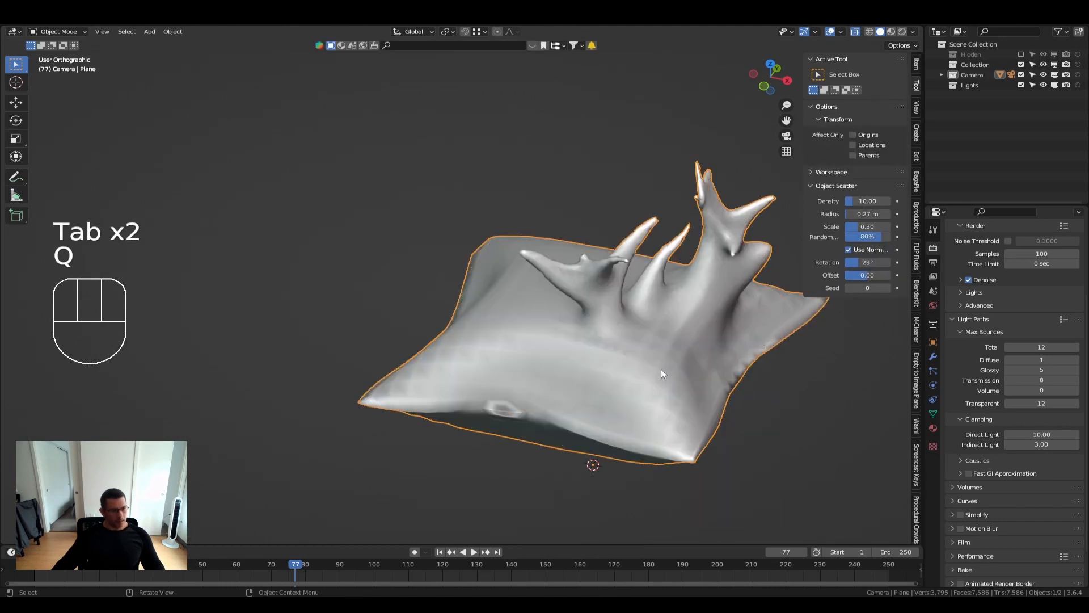
# Go back to Sculpt Mode and look through the remaining sculpt tools
pyautogui.hotkey('ctrl', 'Tab')
pyautogui.hotkey('ctrl', 'Tab')
pyautogui.click(733, 443)
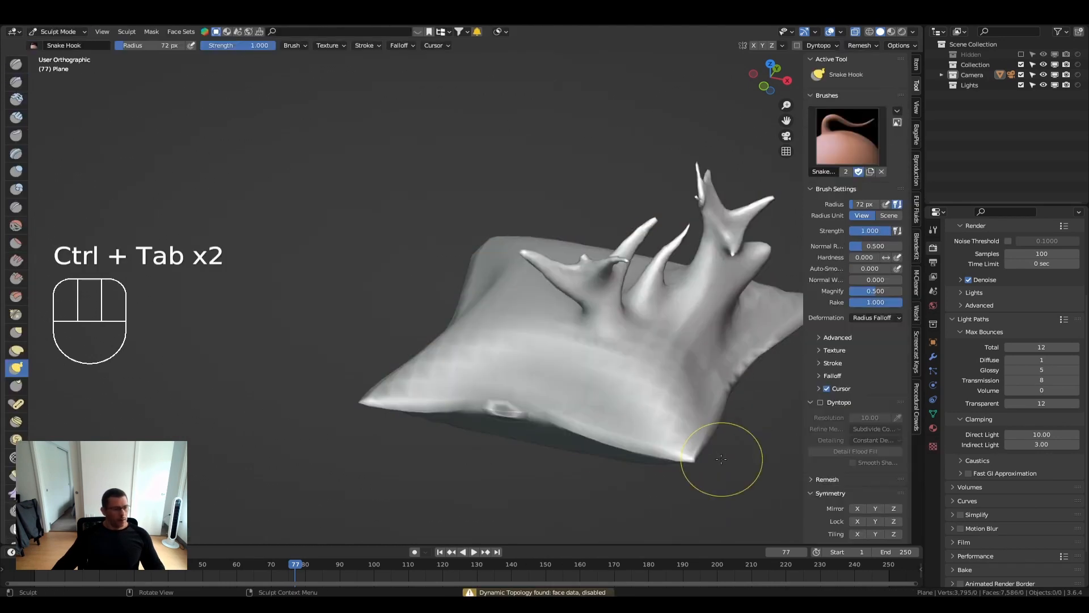
pyautogui.scroll(-10, 16, 283)
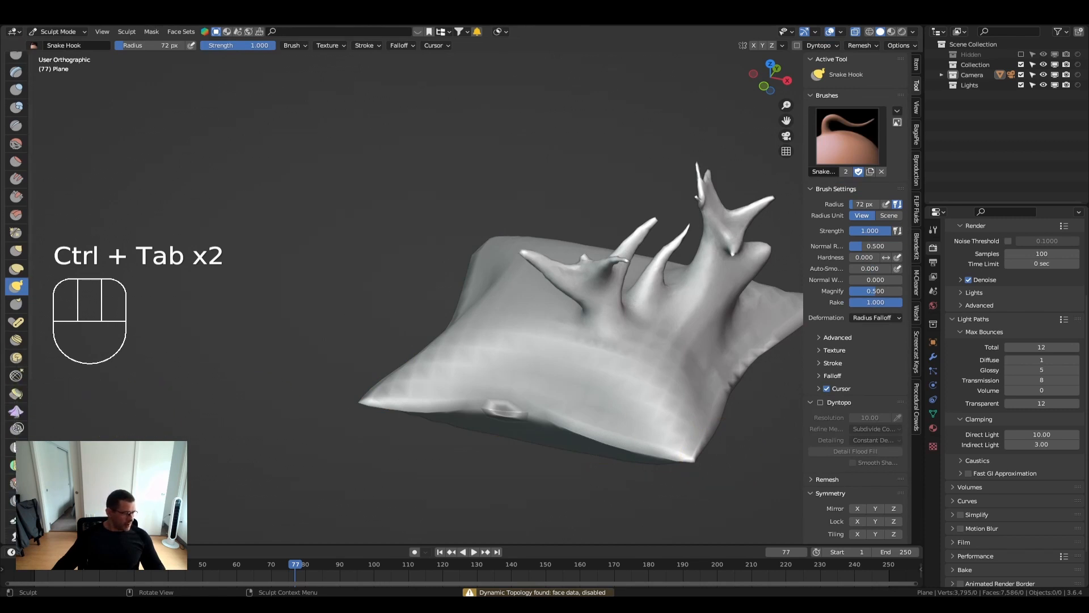
pyautogui.scroll(-3, 16, 283)
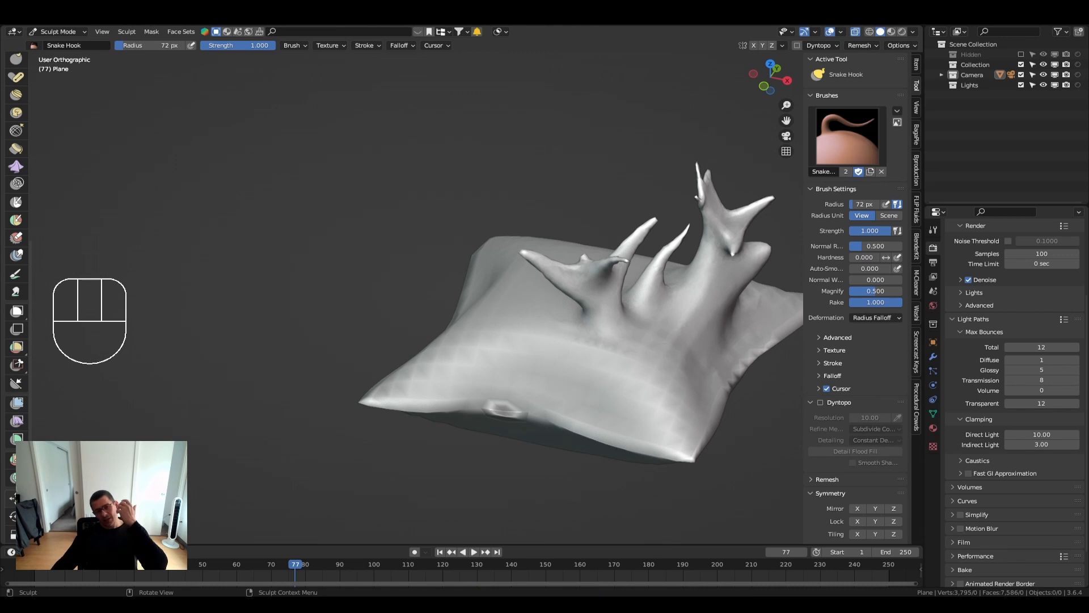
pyautogui.scroll(-2, 16, 284)
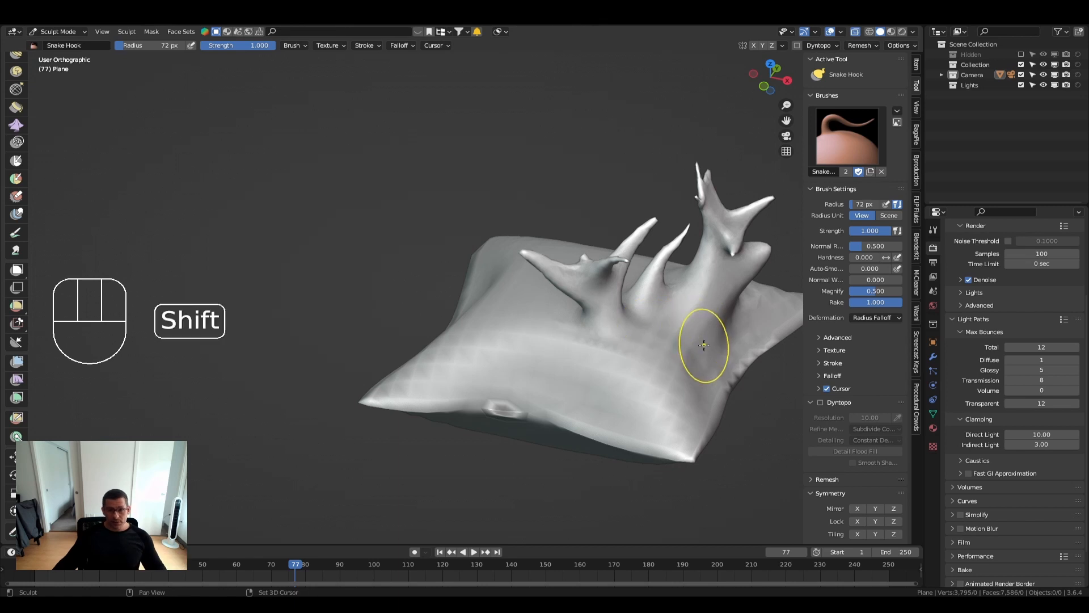
# Return the sculpted cushion to Object Mode
pyautogui.moveTo(700, 348)
pyautogui.keyDown('shift'); pyautogui.mouseDown(button='middle')
pyautogui.moveTo(576, 370)
pyautogui.moveTo(553, 352)
pyautogui.mouseUp(button='middle'); pyautogui.keyUp('shift')
pyautogui.hotkey('ctrl', 'Tab')
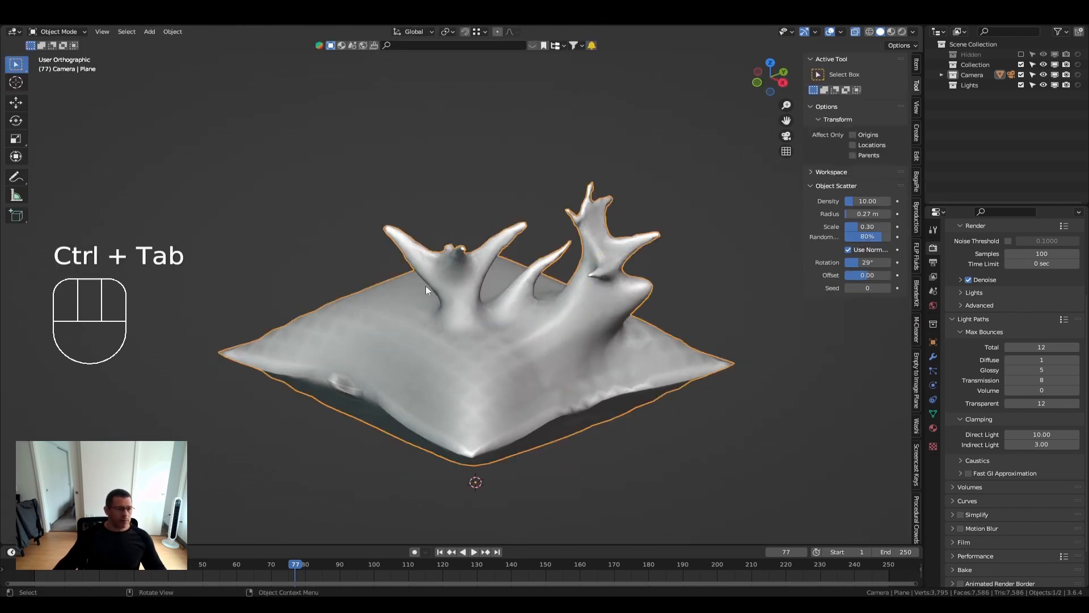
pyautogui.keyDown('shift'); pyautogui.moveTo(622, 365); pyautogui.dragTo(638, 378, button='middle'); pyautogui.keyUp('shift')
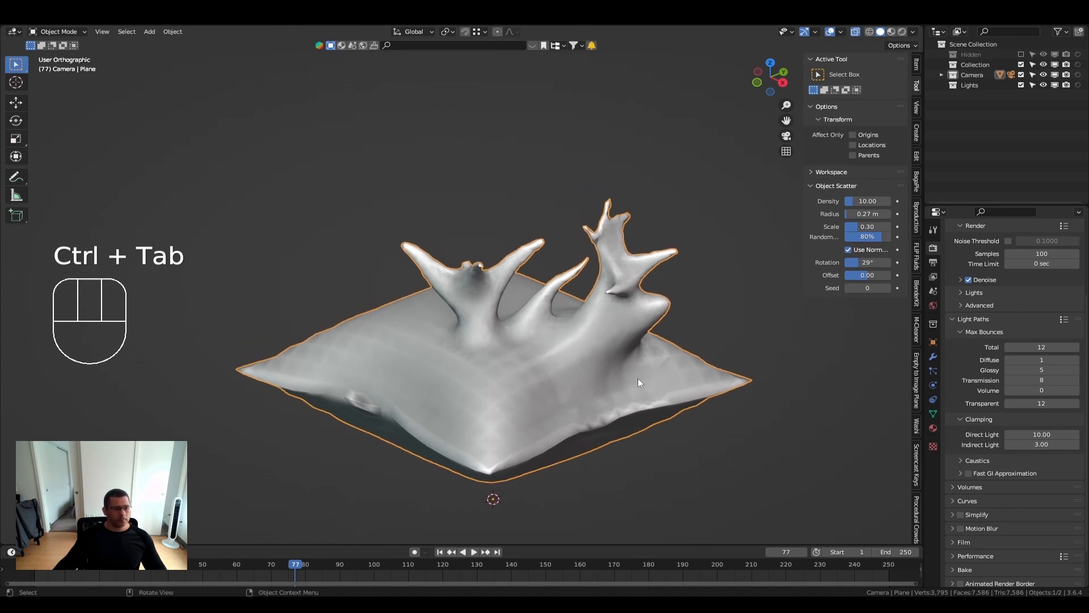